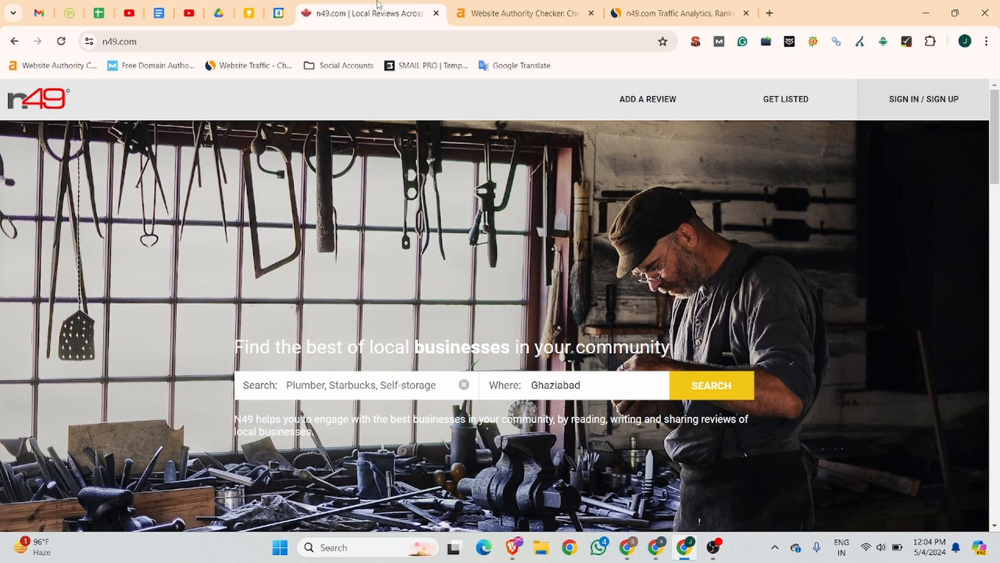
Step: Show Ahrefs' authority results for n49.com: Domain Rating 74, 214K backlinks
{"action": "left_click", "coordinate": [573, 5]}
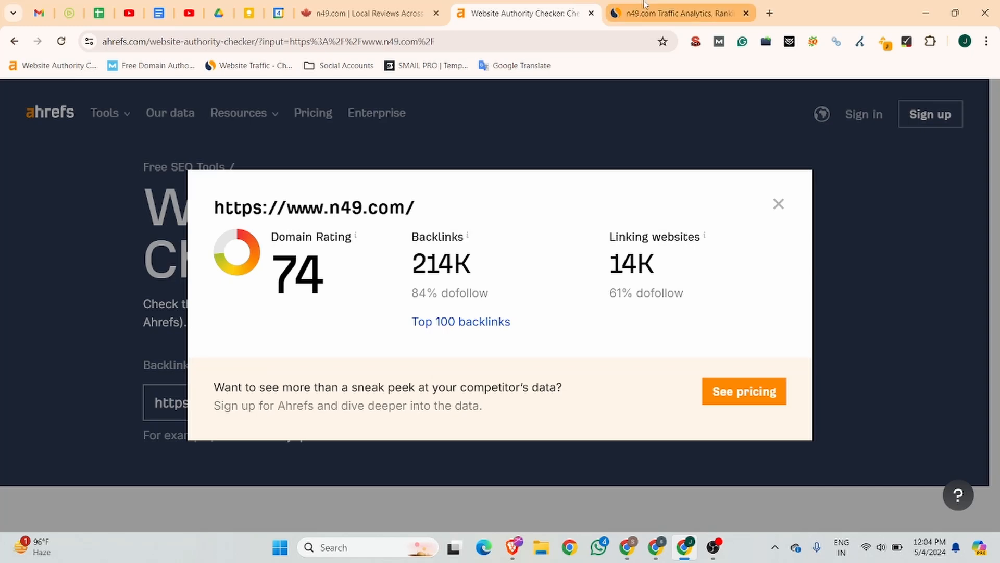
Step: Review n49.com's Similarweb traffic, ranking and top countries, then return to the n49.com homepage
{"action": "left_click", "coordinate": [672, 11]}
{"action": "scroll", "coordinate": [344, 220], "scroll_direction": "down", "scroll_amount": 5}
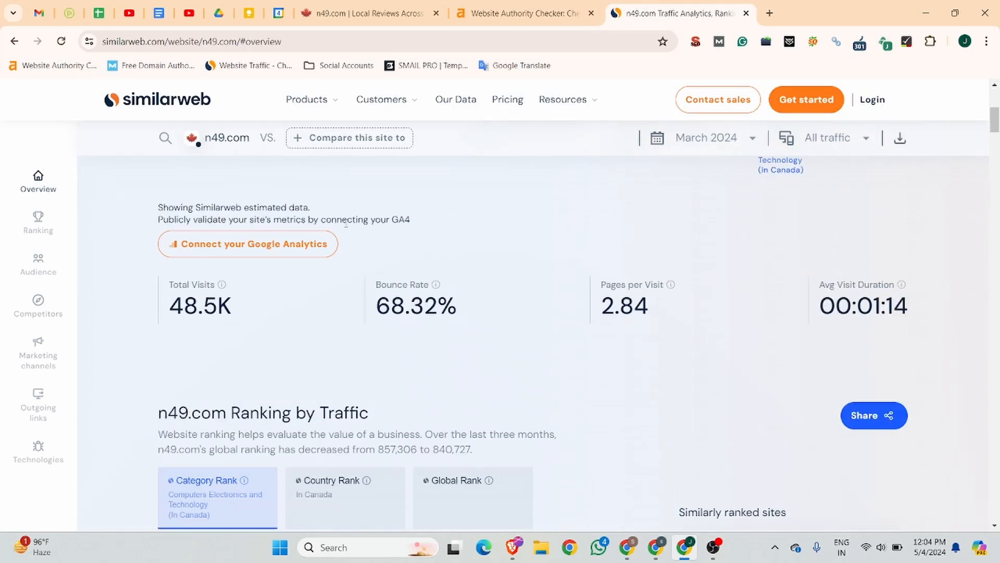
{"action": "scroll", "coordinate": [367, 256], "scroll_direction": "down", "scroll_amount": 12}
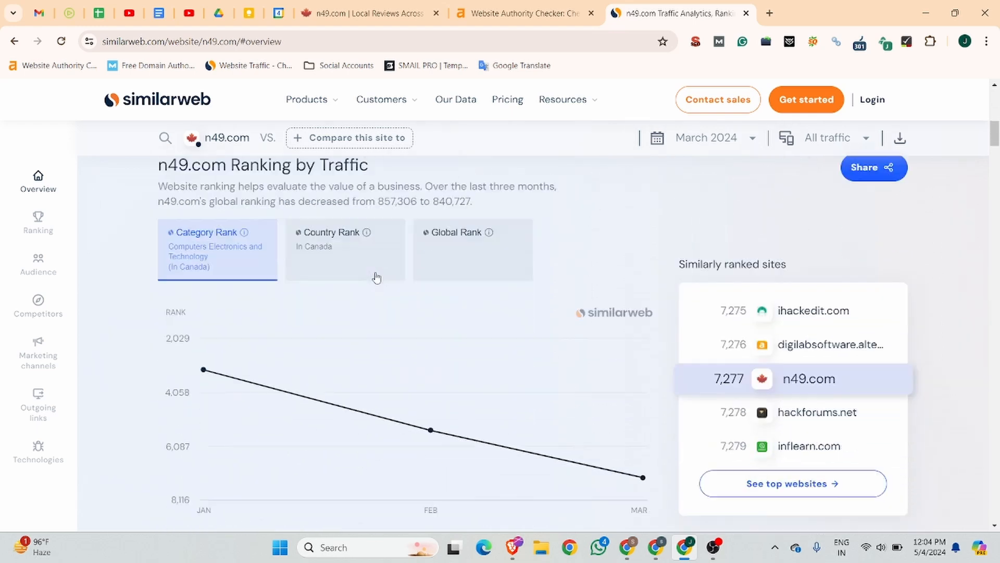
{"action": "scroll", "coordinate": [378, 277], "scroll_direction": "down", "scroll_amount": 6}
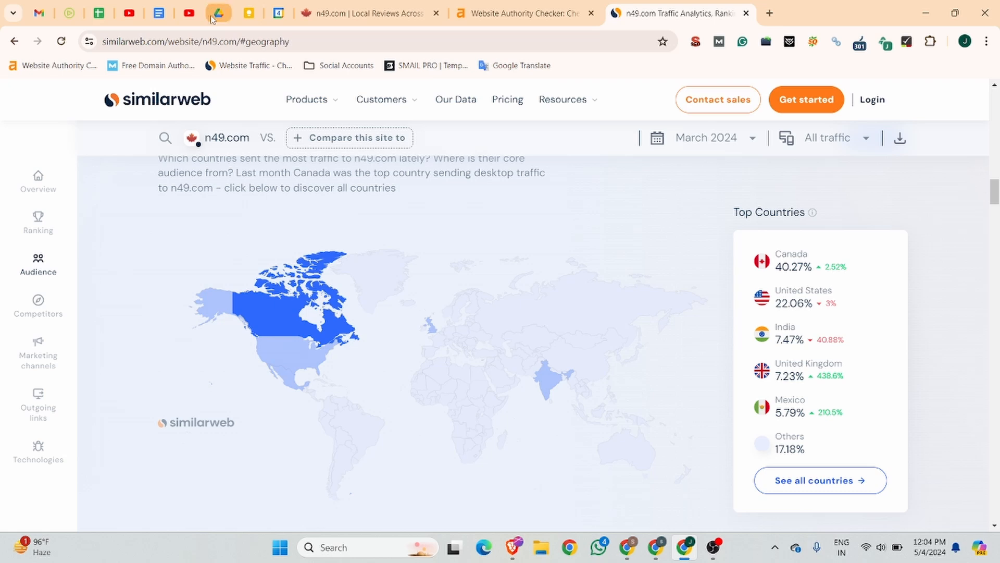
{"action": "left_click", "coordinate": [382, 6]}
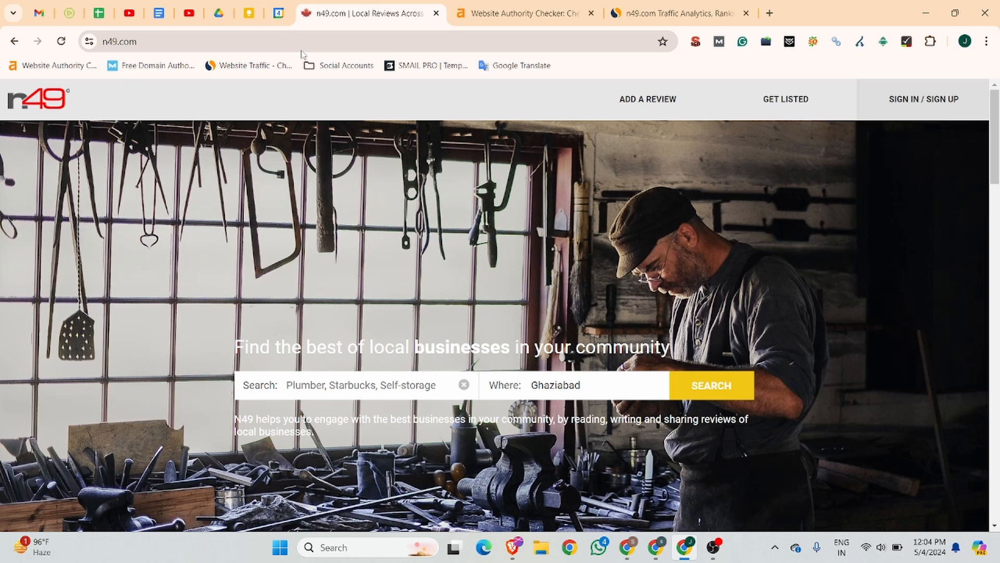
Step: Fill the n49 sign-up form with the saved e-mail, a password and a suggested username
{"action": "left_click", "coordinate": [948, 104]}
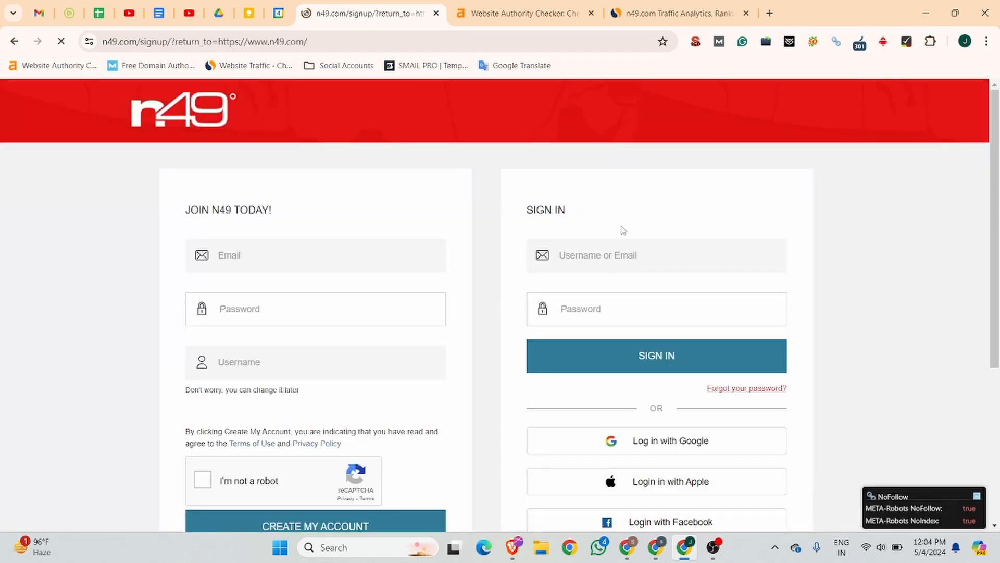
{"action": "left_click", "coordinate": [258, 258]}
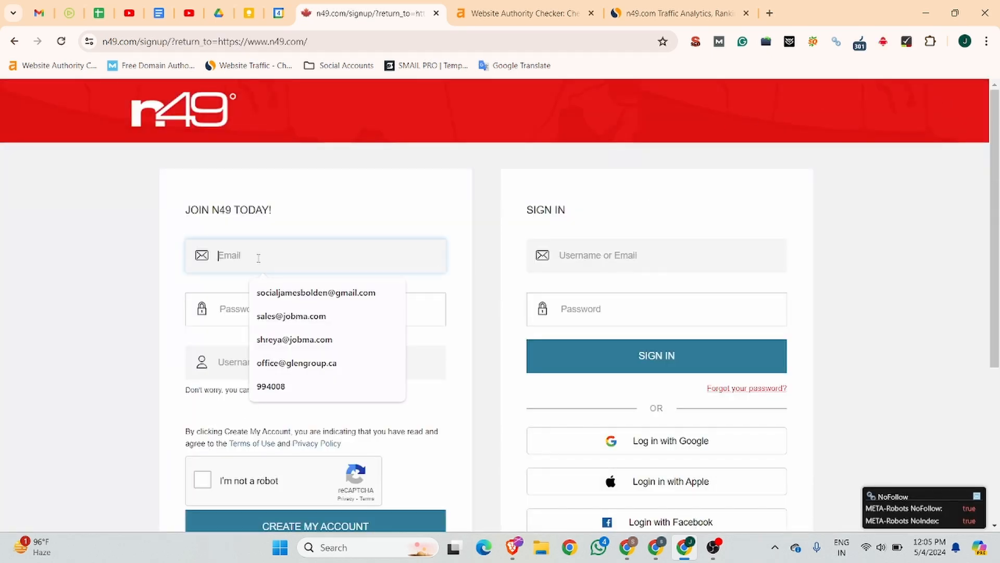
{"action": "left_click", "coordinate": [287, 292]}
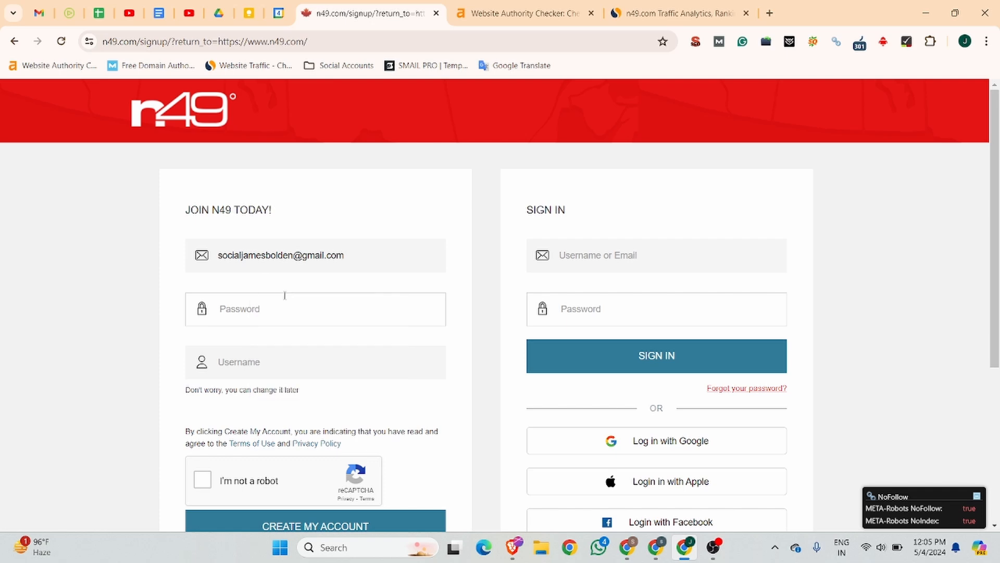
{"action": "left_click", "coordinate": [266, 306]}
{"action": "type", "text": "***"}
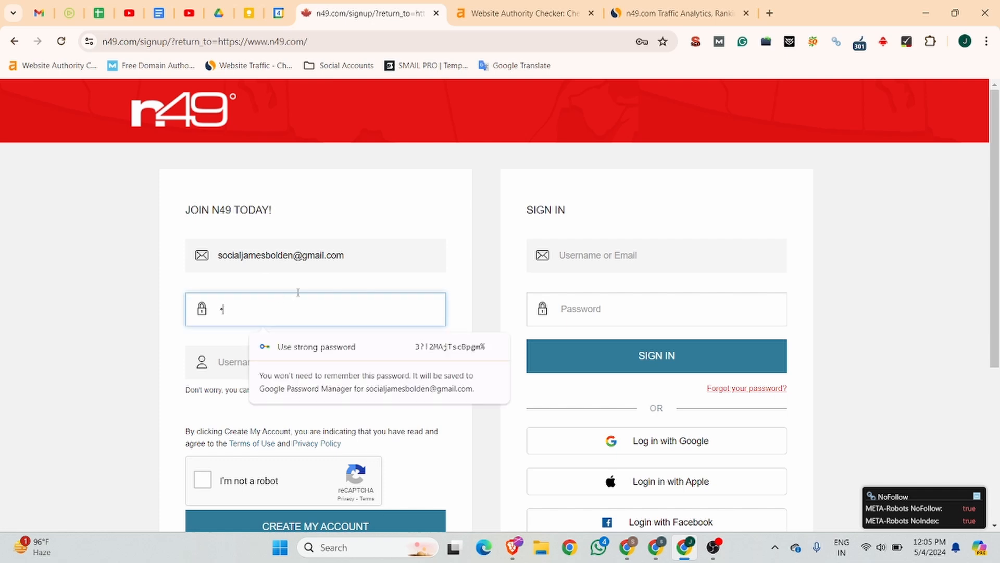
{"action": "type", "text": "****"}
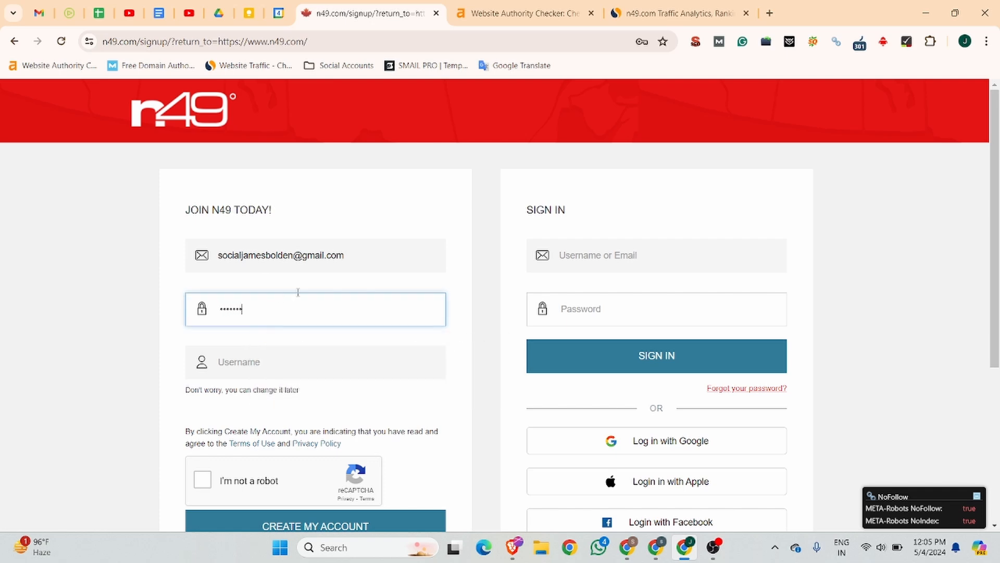
{"action": "left_click", "coordinate": [254, 374]}
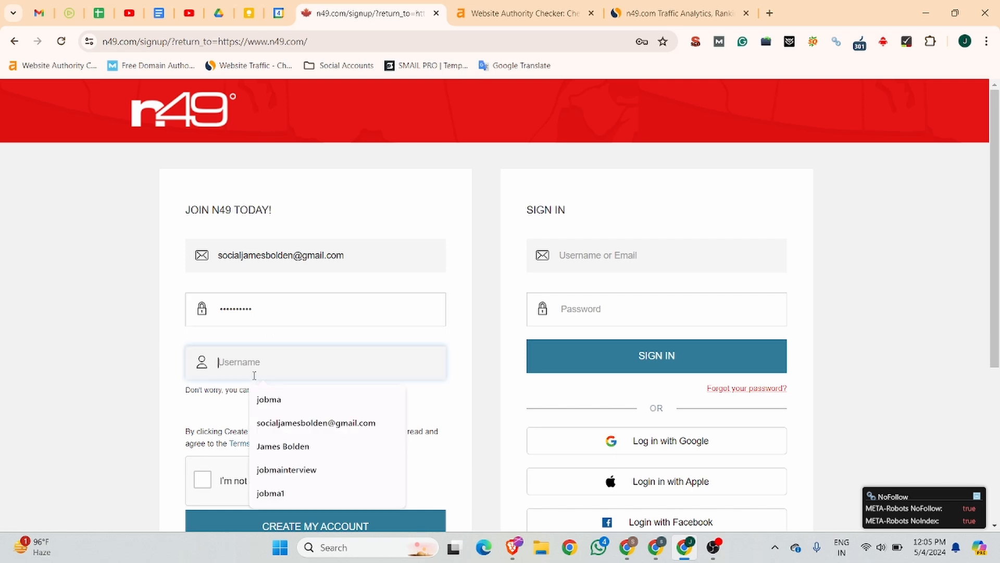
{"action": "left_click", "coordinate": [275, 400]}
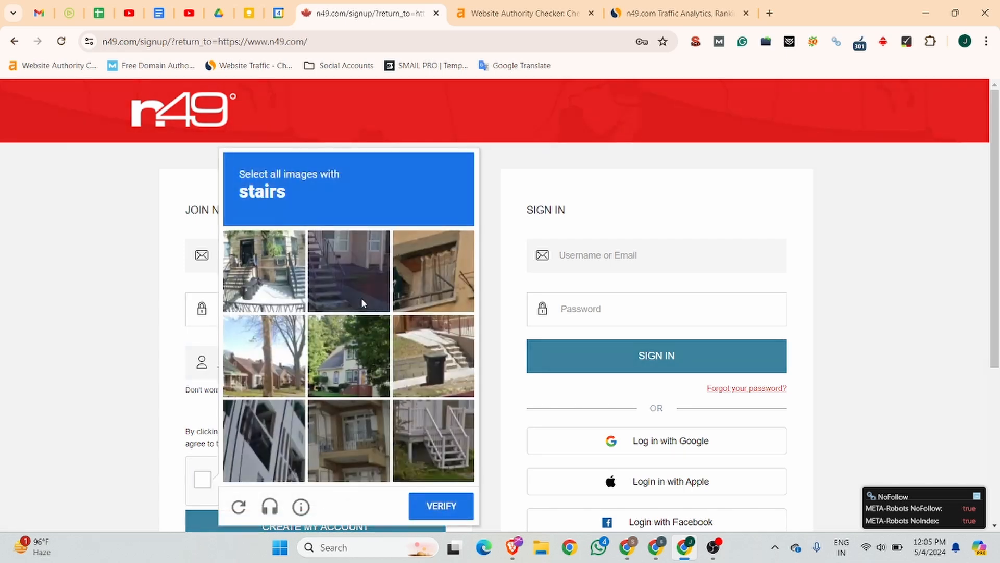
Step: Pass the stairs image check, create the account and save the password in the browser
{"action": "left_click", "coordinate": [338, 293]}
{"action": "left_click", "coordinate": [446, 448]}
{"action": "left_click", "coordinate": [422, 366]}
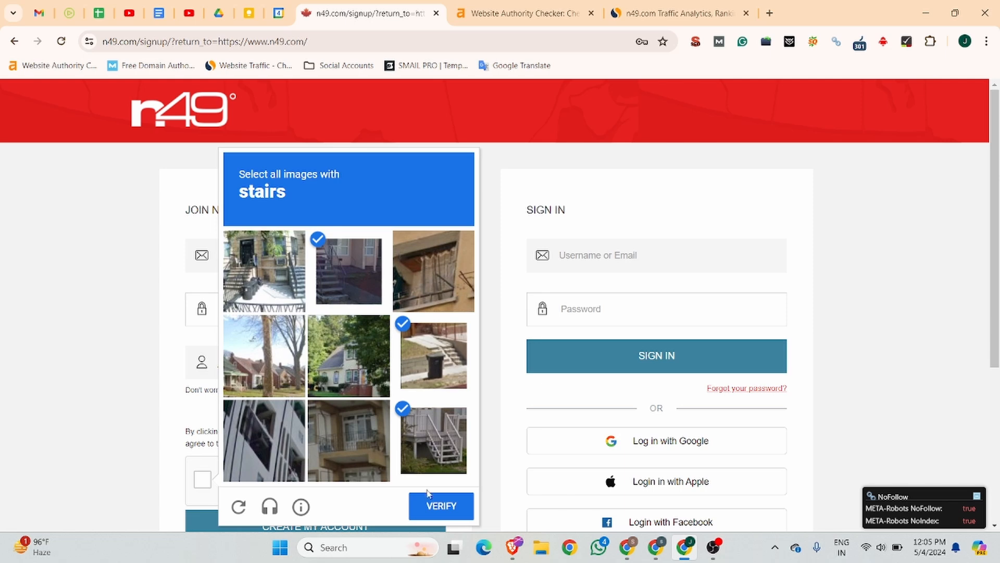
{"action": "left_click", "coordinate": [432, 512]}
{"action": "scroll", "coordinate": [307, 344], "scroll_direction": "down", "scroll_amount": 4}
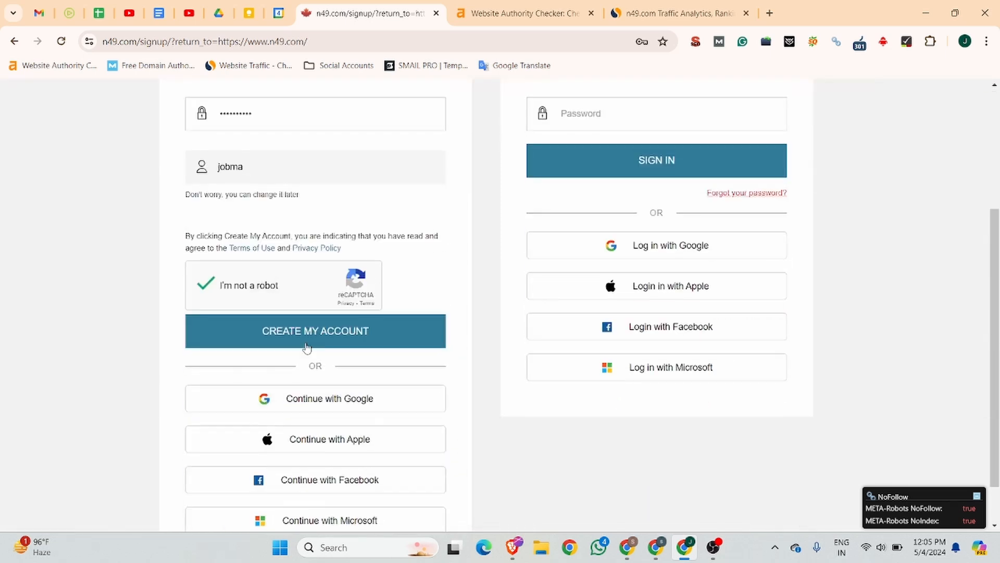
{"action": "left_click", "coordinate": [308, 334]}
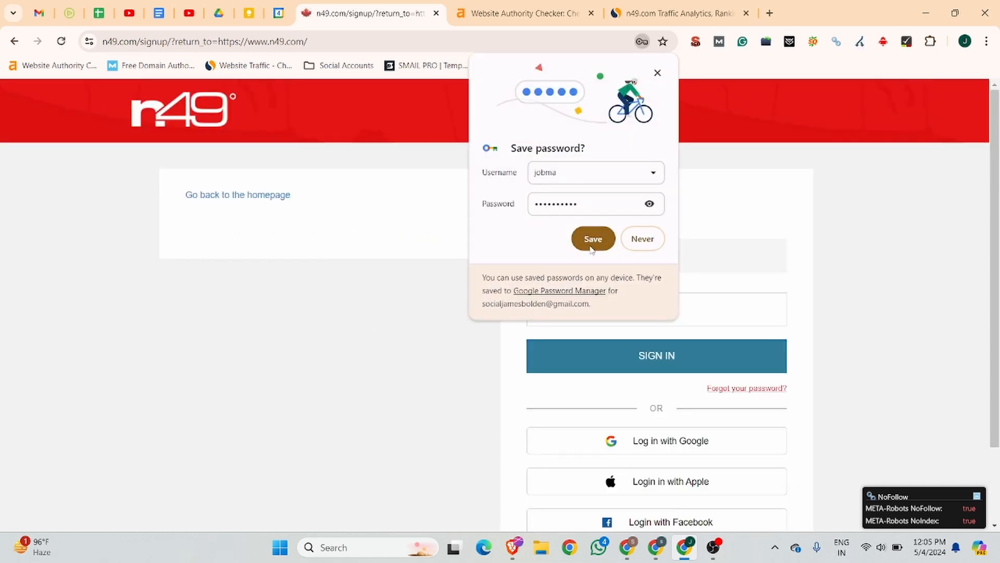
{"action": "left_click", "coordinate": [592, 239]}
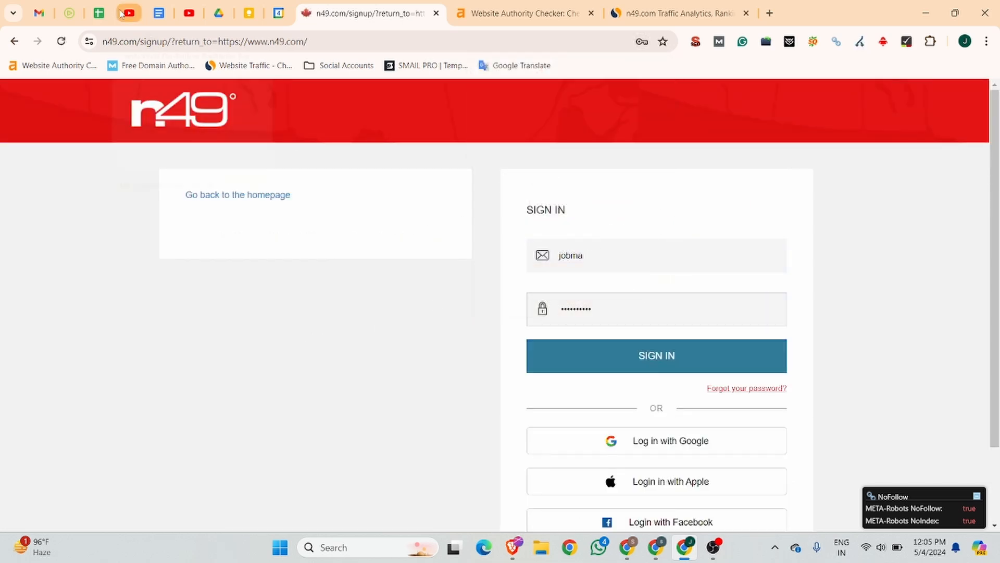
Step: In Gmail, trash the unrelated verification-code email and confirm the N49 welcome email
{"action": "left_click", "coordinate": [38, 14]}
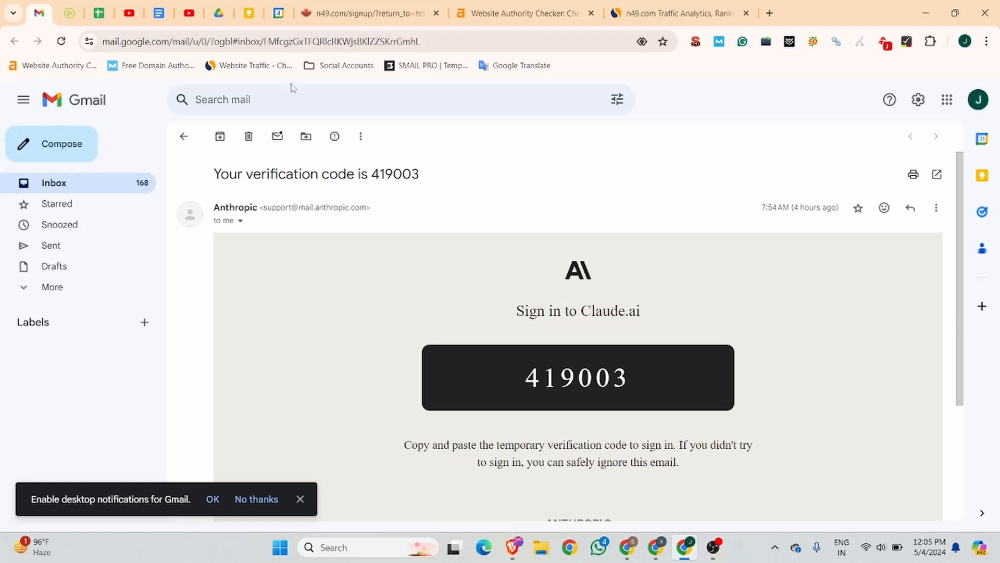
{"action": "left_click", "coordinate": [248, 137]}
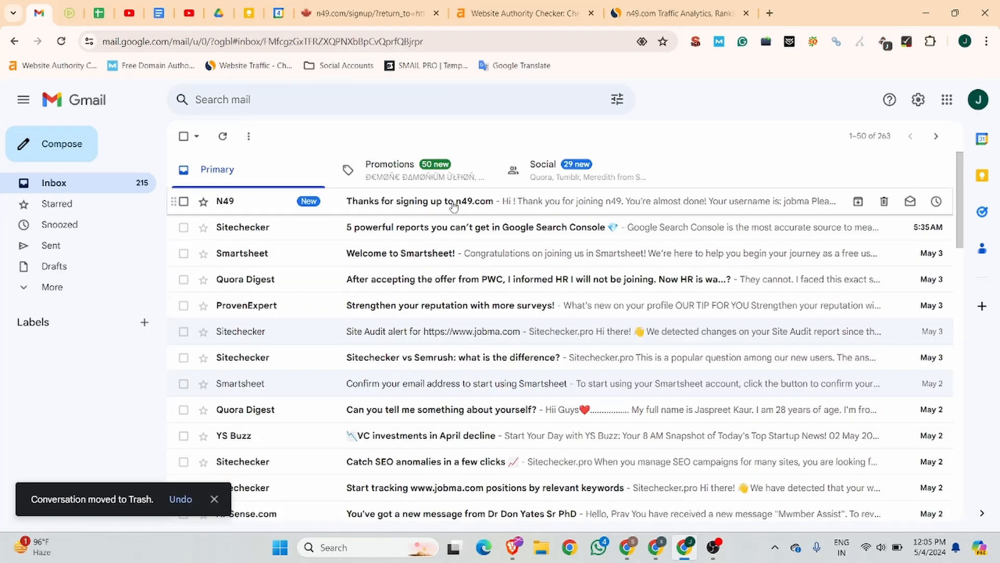
{"action": "left_click", "coordinate": [453, 202]}
{"action": "scroll", "coordinate": [573, 312], "scroll_direction": "down", "scroll_amount": 5}
{"action": "scroll", "coordinate": [588, 189], "scroll_direction": "up", "scroll_amount": 3}
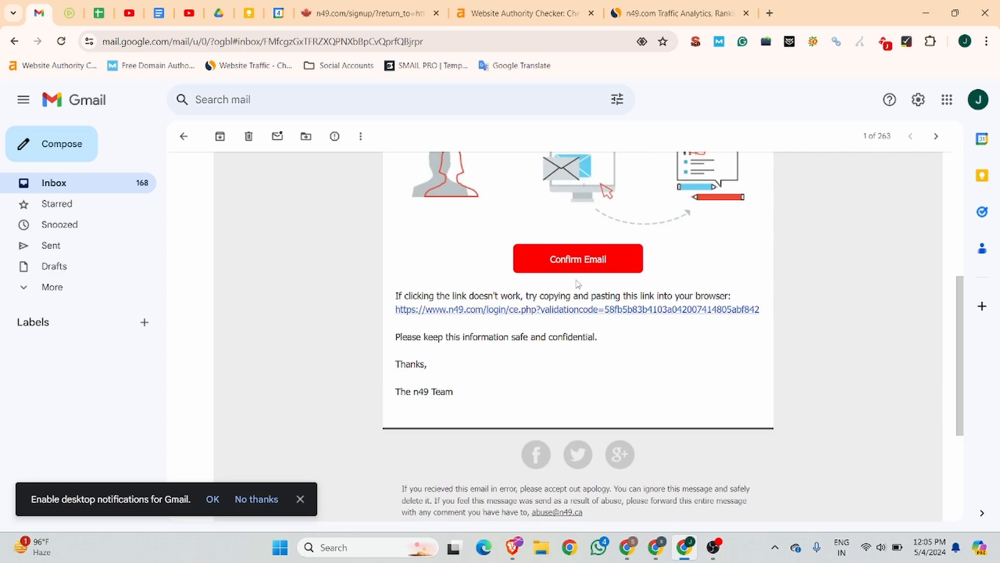
{"action": "left_click", "coordinate": [575, 289]}
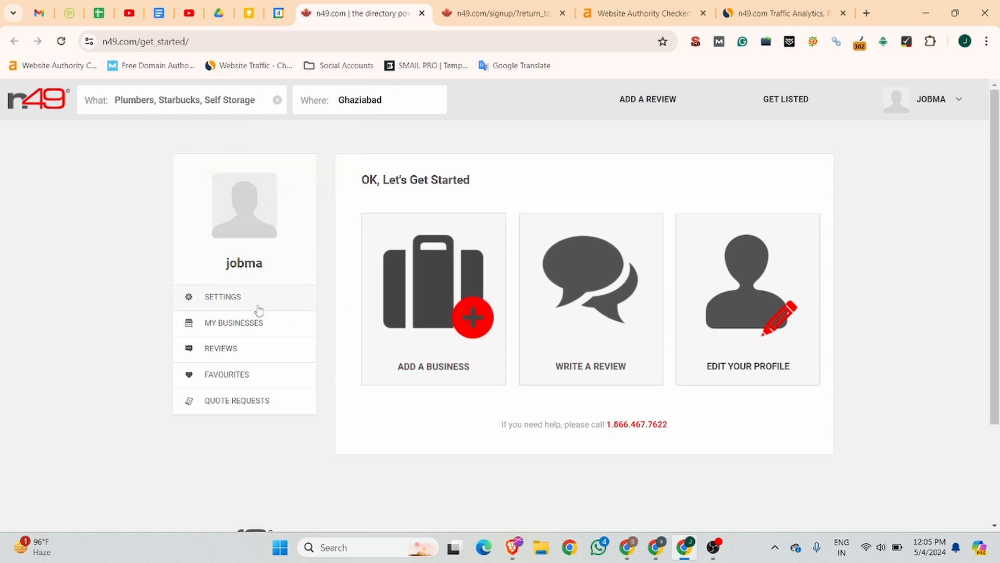
Step: On the Edit Profile page, replace the taken username with a new available one
{"action": "left_click", "coordinate": [226, 297]}
{"action": "left_click", "coordinate": [233, 325]}
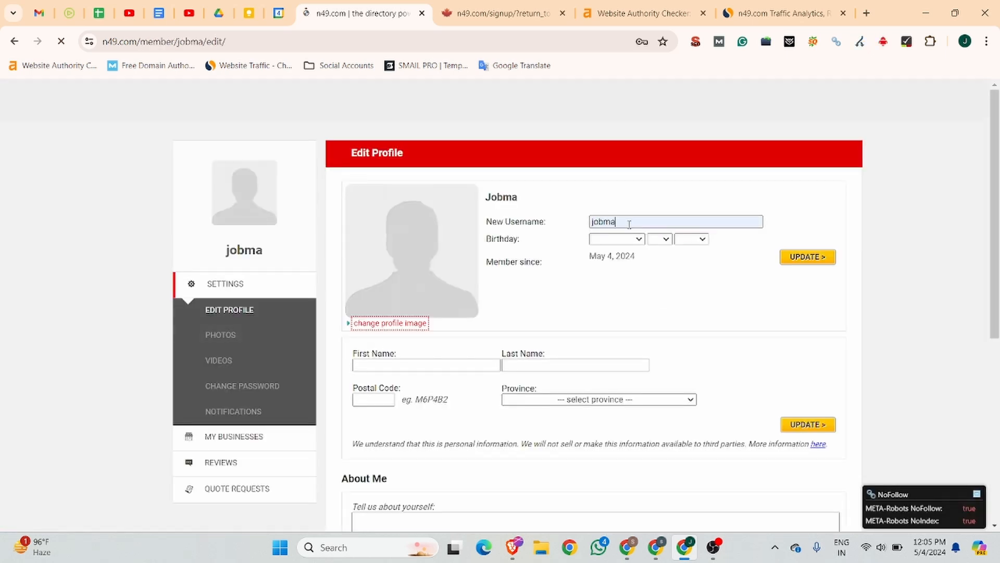
{"action": "double_click", "coordinate": [593, 222]}
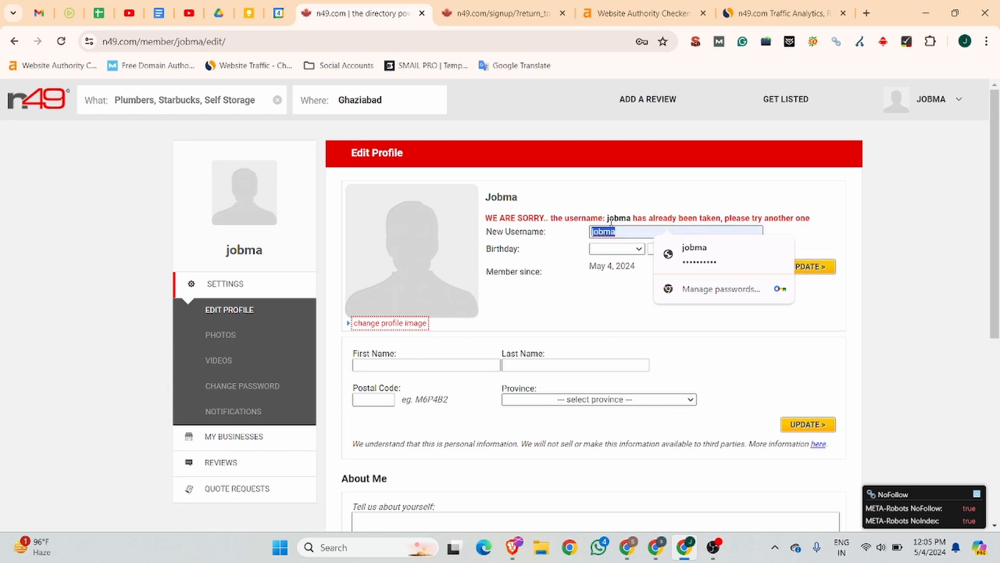
{"action": "key", "text": "BackSpace"}
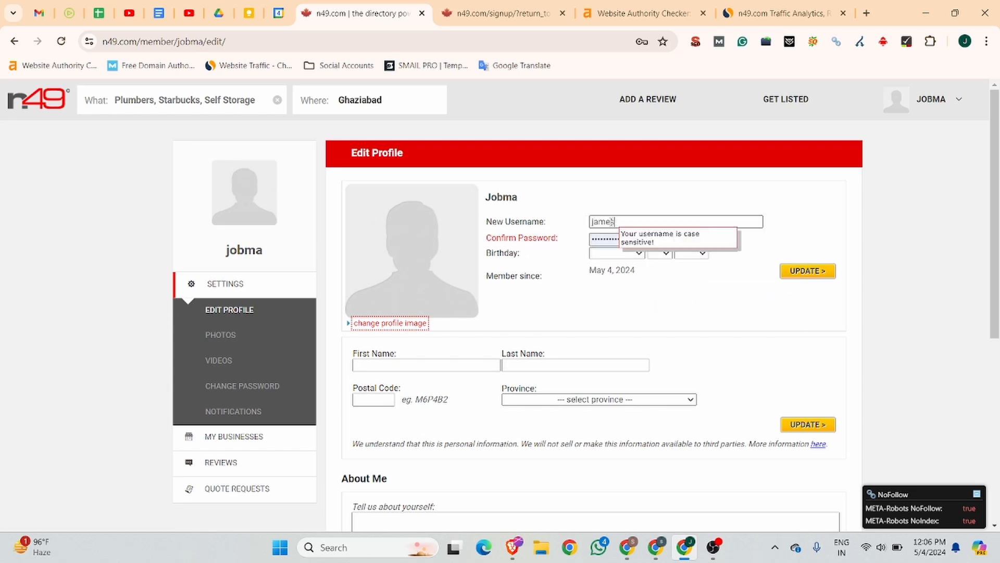
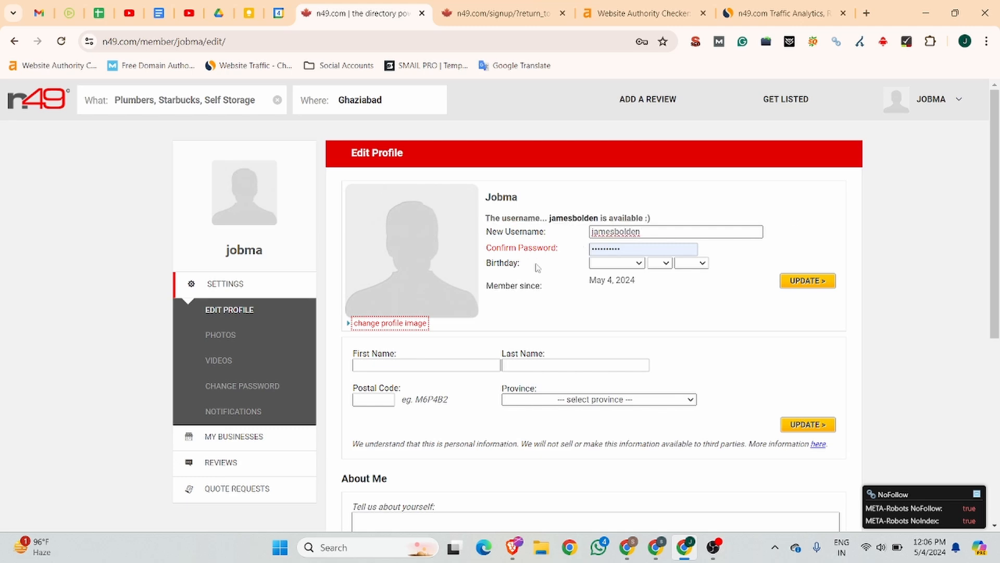
{"action": "left_click", "coordinate": [615, 263]}
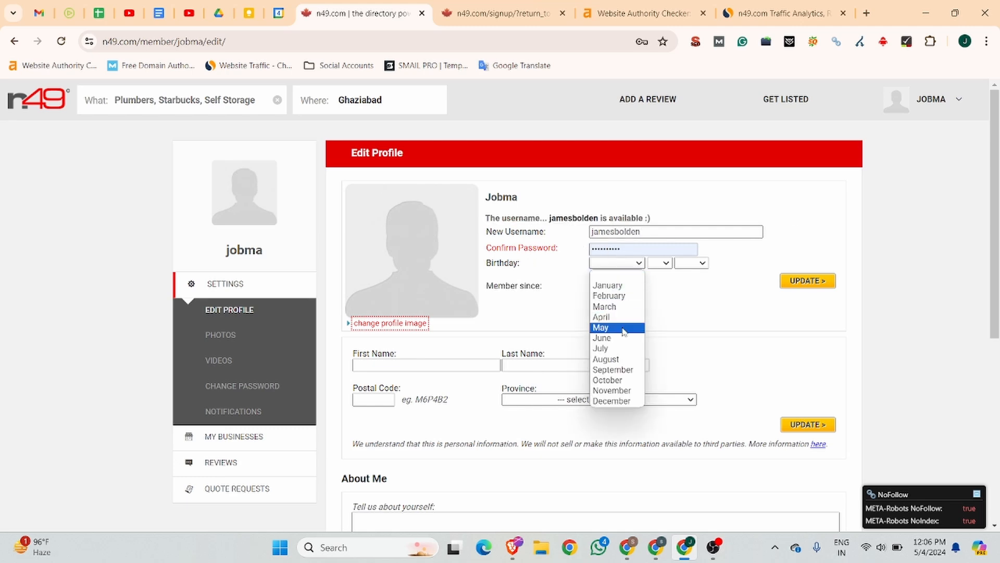
{"action": "left_click", "coordinate": [628, 347]}
{"action": "left_click", "coordinate": [660, 263]}
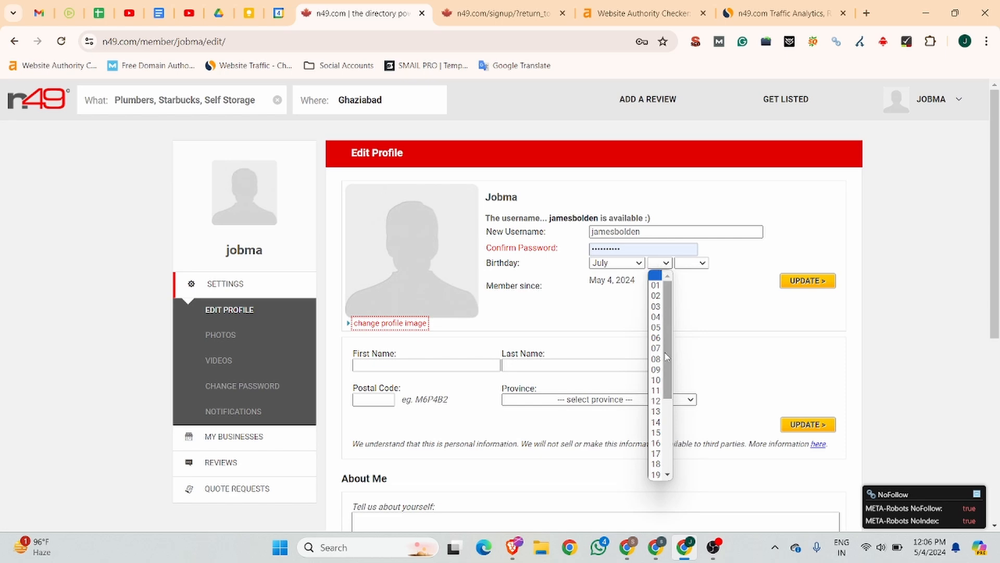
{"action": "left_click", "coordinate": [656, 327]}
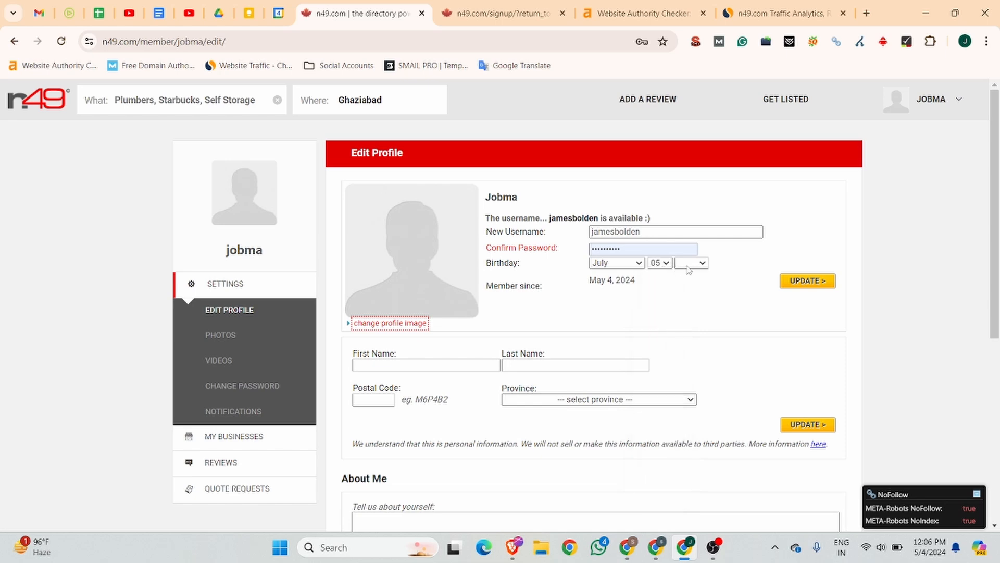
{"action": "left_click", "coordinate": [688, 263]}
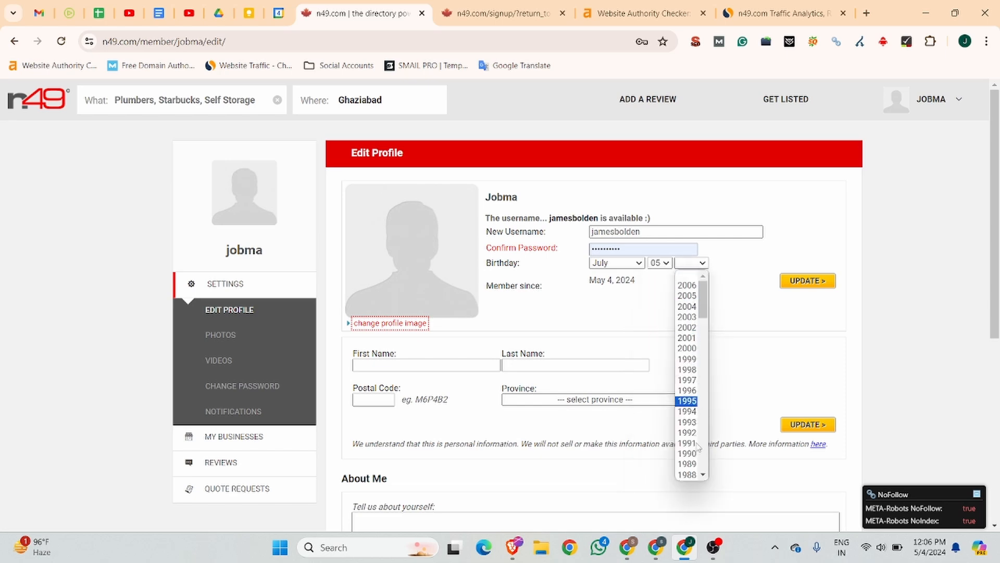
{"action": "left_click", "coordinate": [687, 348]}
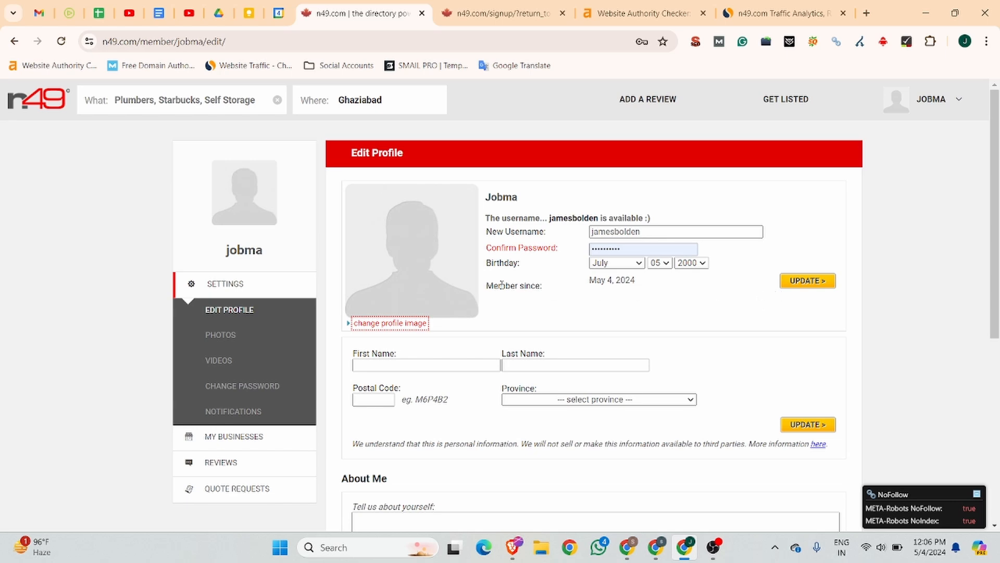
{"action": "left_click", "coordinate": [388, 324]}
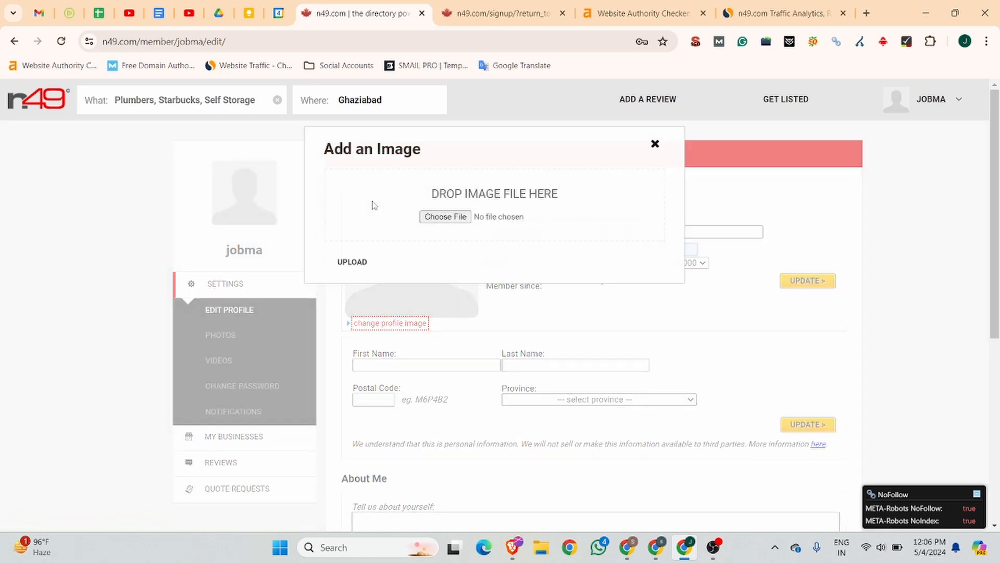
Step: Choose IMG_20230831_172044 as the profile photo and try uploading it
{"action": "left_click", "coordinate": [440, 215]}
{"action": "scroll", "coordinate": [208, 190], "scroll_direction": "down", "scroll_amount": 10}
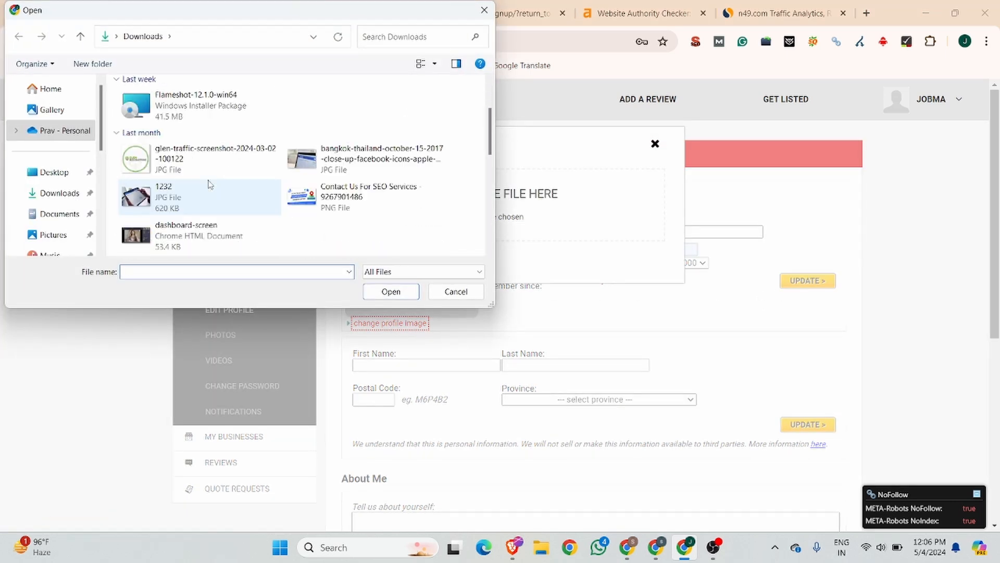
{"action": "scroll", "coordinate": [211, 192], "scroll_direction": "up", "scroll_amount": 5}
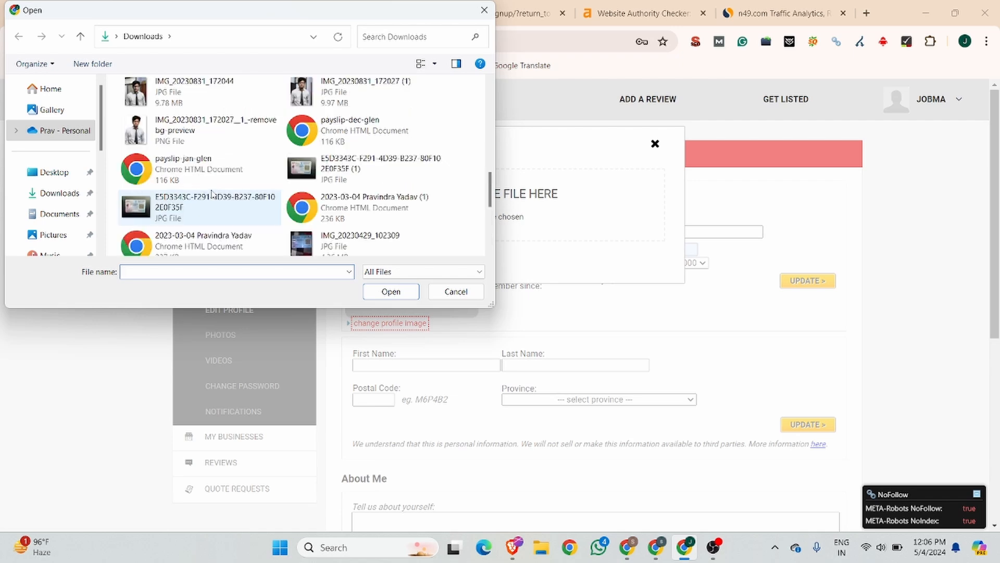
{"action": "left_click", "coordinate": [276, 187]}
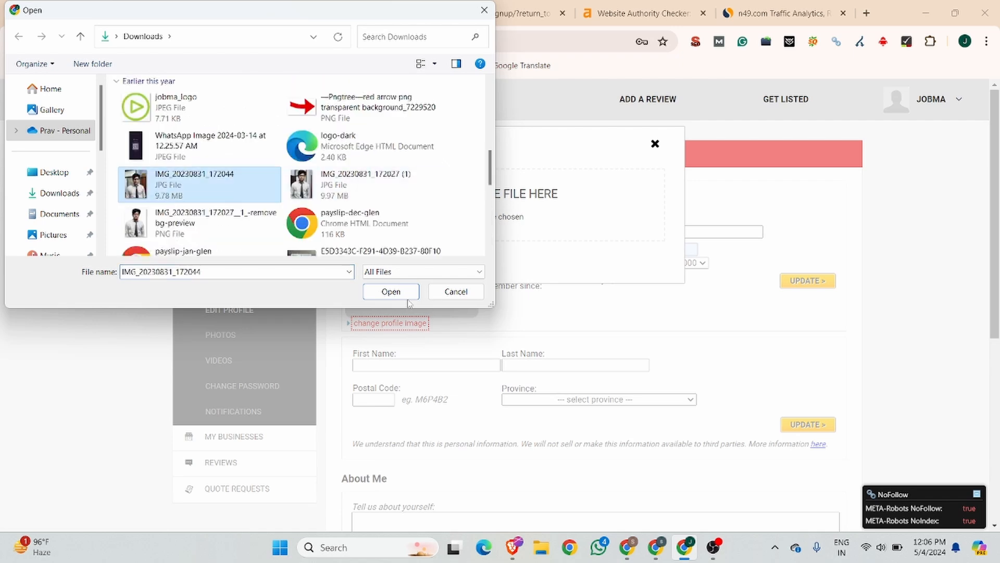
{"action": "left_click", "coordinate": [391, 291]}
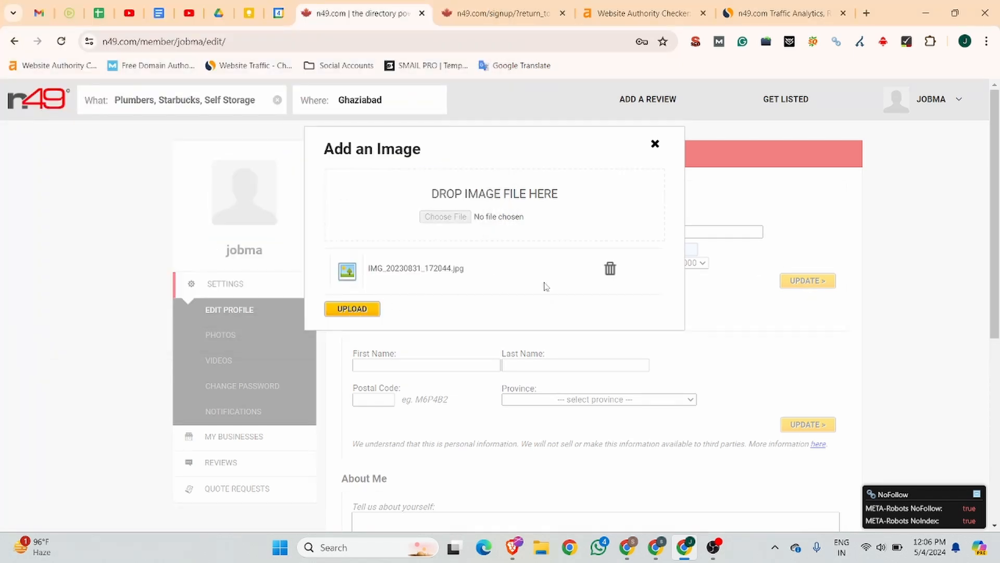
{"action": "left_click", "coordinate": [352, 309]}
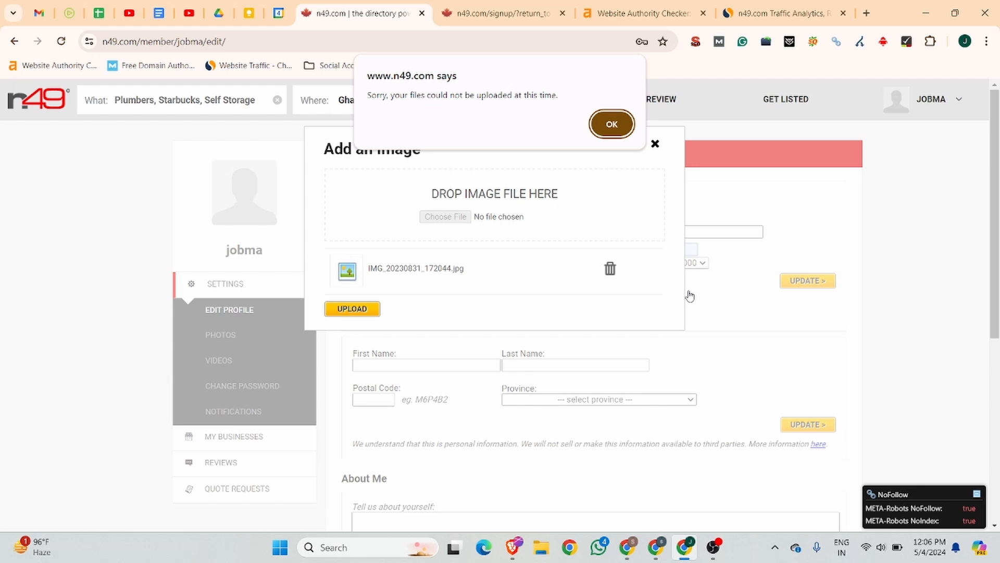
Step: Dismiss the upload error, close the image dialog and save the profile with UPDATE
{"action": "left_click", "coordinate": [610, 123]}
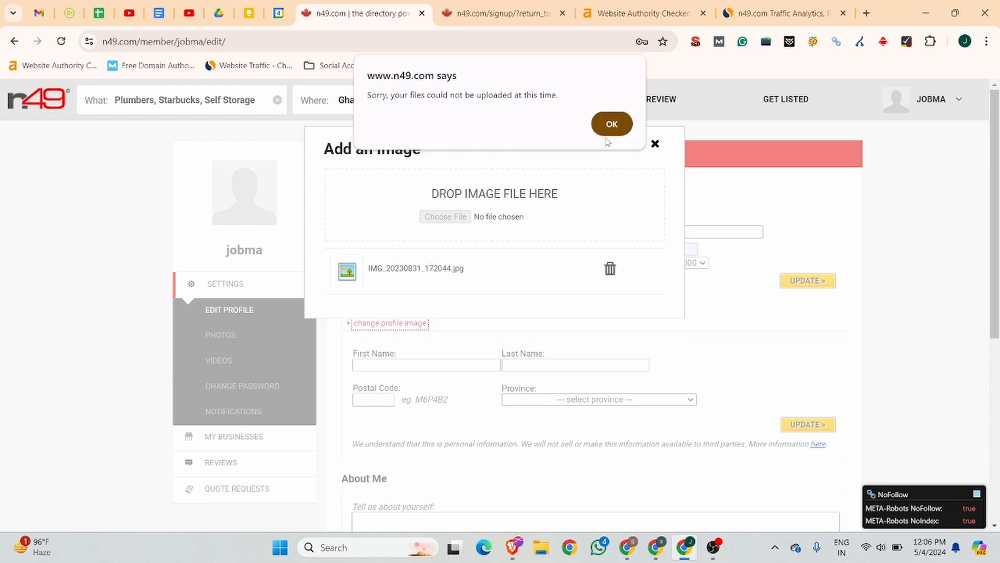
{"action": "left_click", "coordinate": [655, 144]}
{"action": "left_click", "coordinate": [818, 282]}
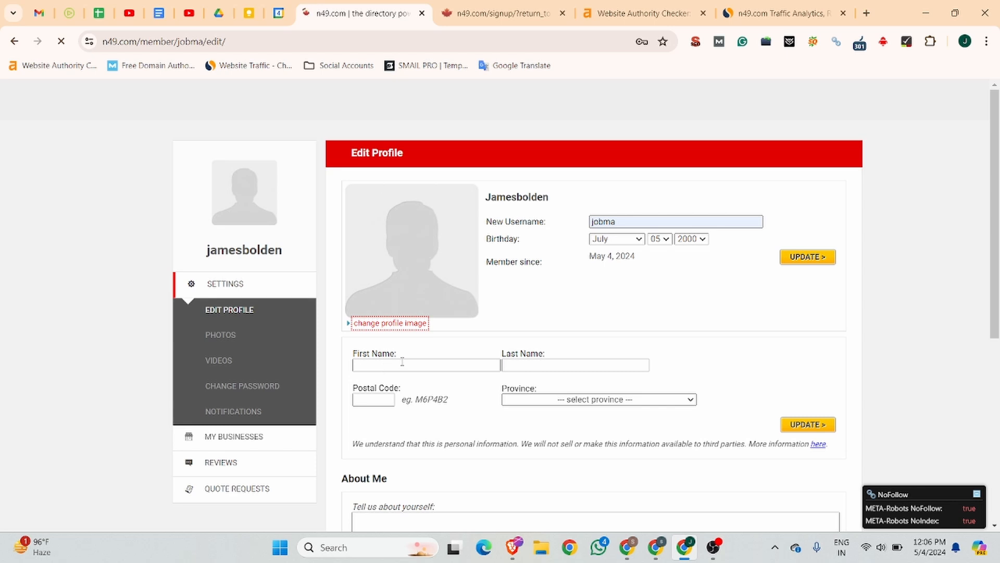
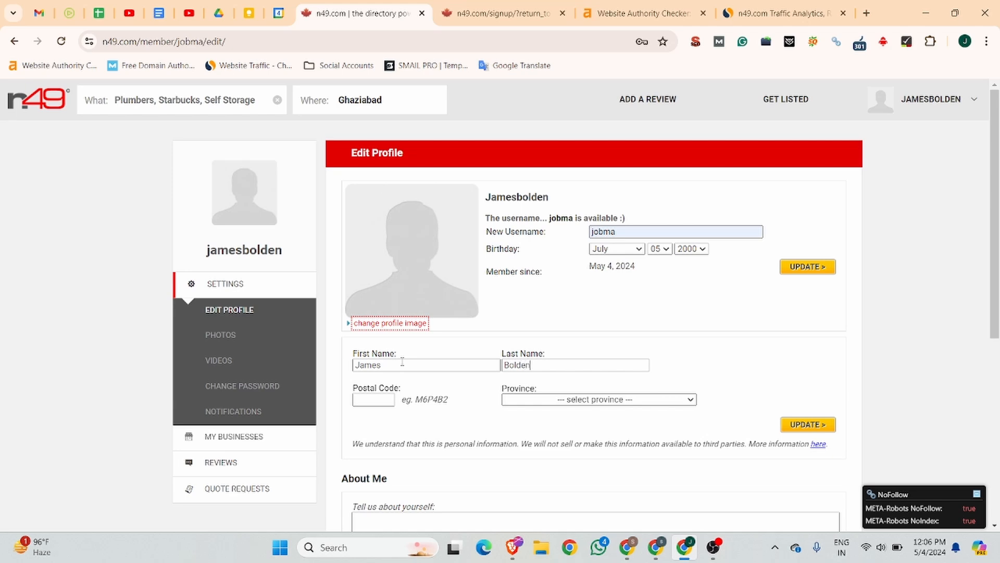
Step: Enter the account holder's first and last name, leaving Province unselected
{"action": "left_click", "coordinate": [564, 399]}
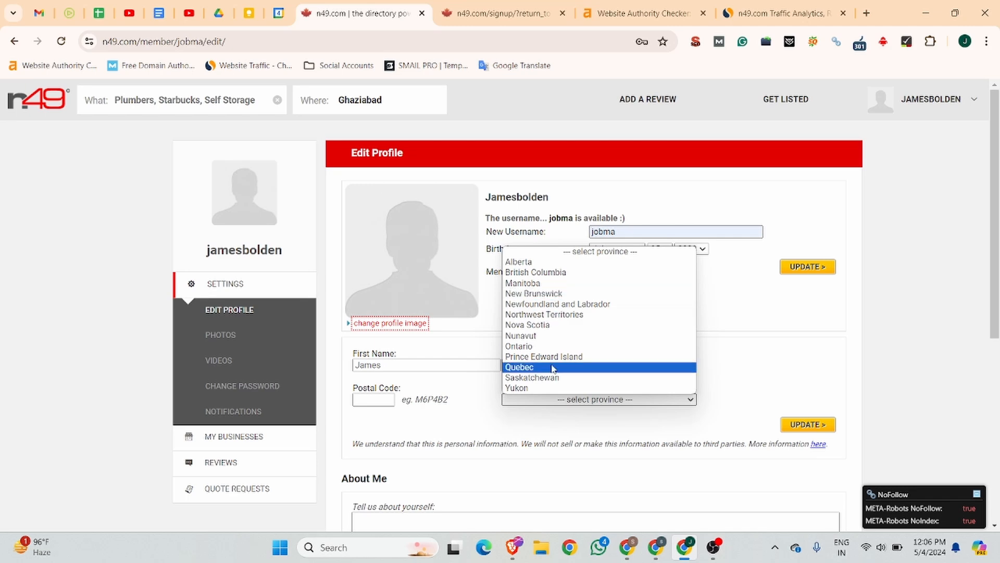
{"action": "left_click", "coordinate": [782, 332]}
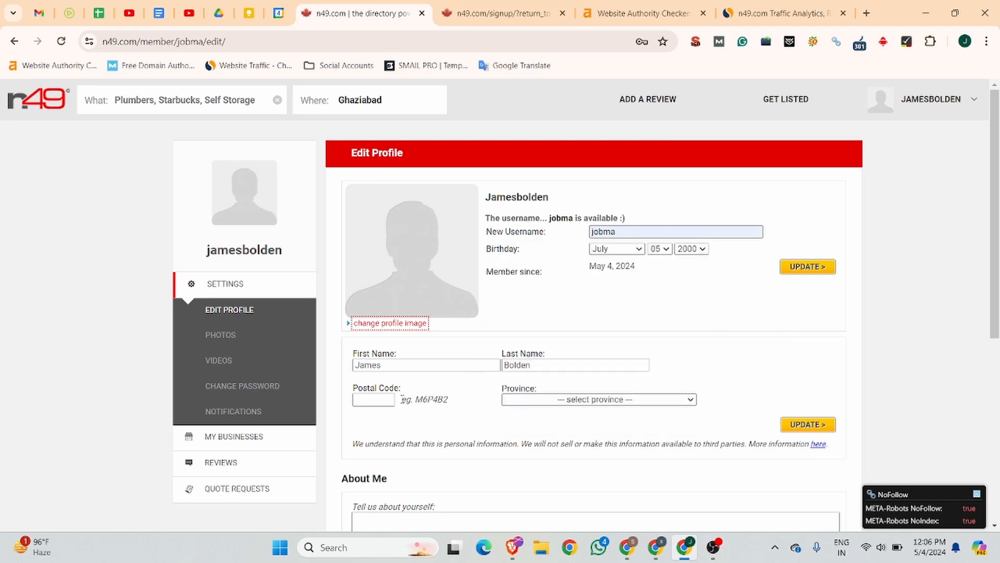
Step: Glance at the Business Listing notes and signup tabs, then scroll through the Edit Profile page
{"action": "left_click", "coordinate": [166, 7]}
{"action": "left_click", "coordinate": [386, 4]}
{"action": "left_click", "coordinate": [473, 7]}
{"action": "left_click", "coordinate": [397, 8]}
{"action": "scroll", "coordinate": [469, 220], "scroll_direction": "down", "scroll_amount": 7}
{"action": "scroll", "coordinate": [468, 220], "scroll_direction": "up", "scroll_amount": 1}
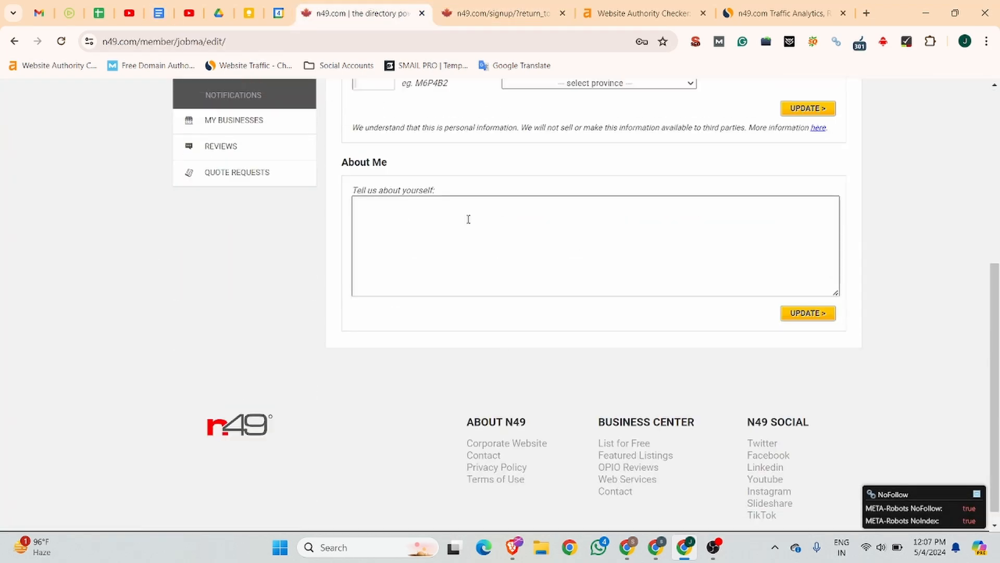
{"action": "scroll", "coordinate": [468, 219], "scroll_direction": "up", "scroll_amount": 3}
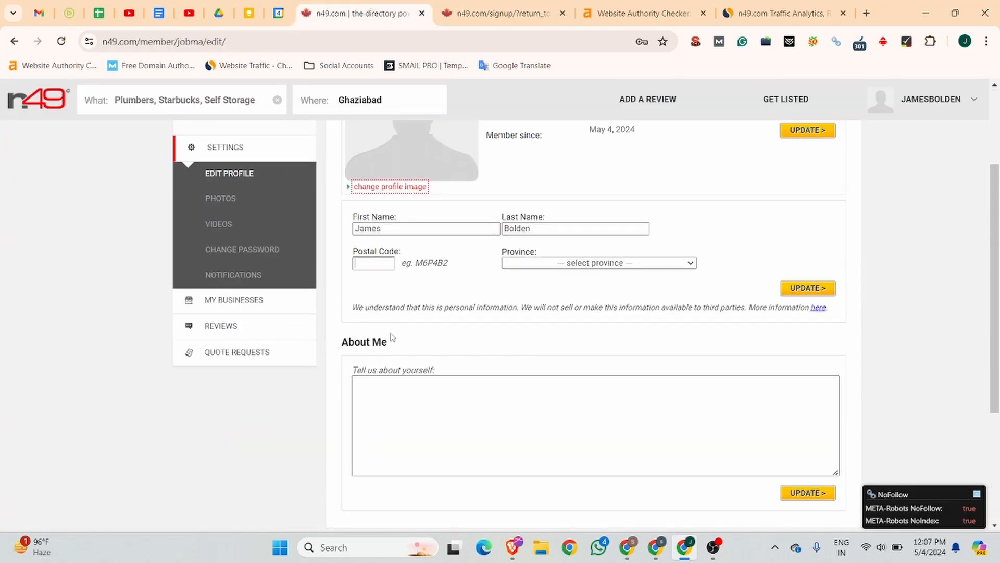
{"action": "scroll", "coordinate": [494, 426], "scroll_direction": "up", "scroll_amount": 3}
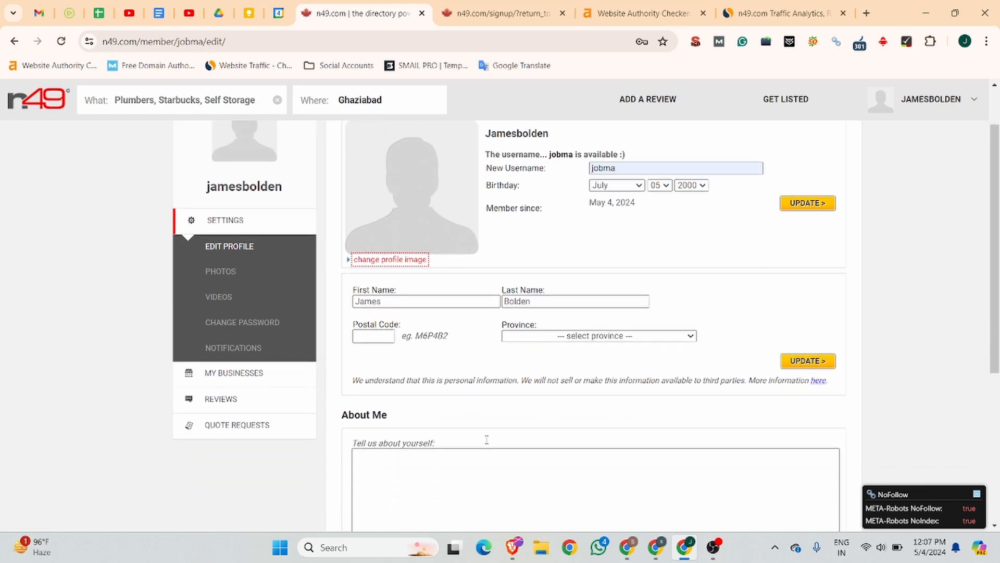
{"action": "scroll", "coordinate": [484, 441], "scroll_direction": "down", "scroll_amount": 3}
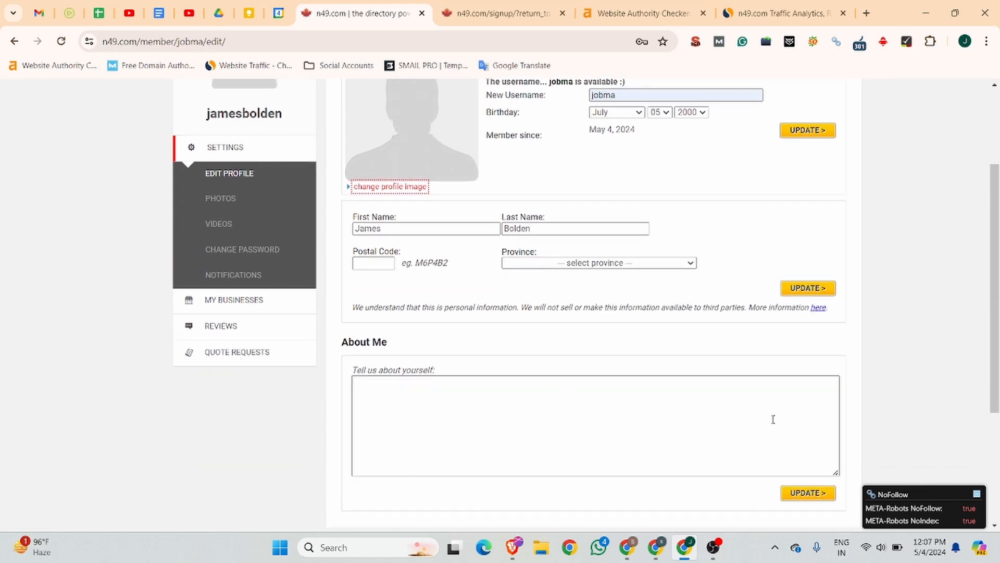
{"action": "scroll", "coordinate": [302, 385], "scroll_direction": "up", "scroll_amount": 2}
{"action": "scroll", "coordinate": [302, 386], "scroll_direction": "down", "scroll_amount": 2}
{"action": "scroll", "coordinate": [302, 385], "scroll_direction": "down", "scroll_amount": 1}
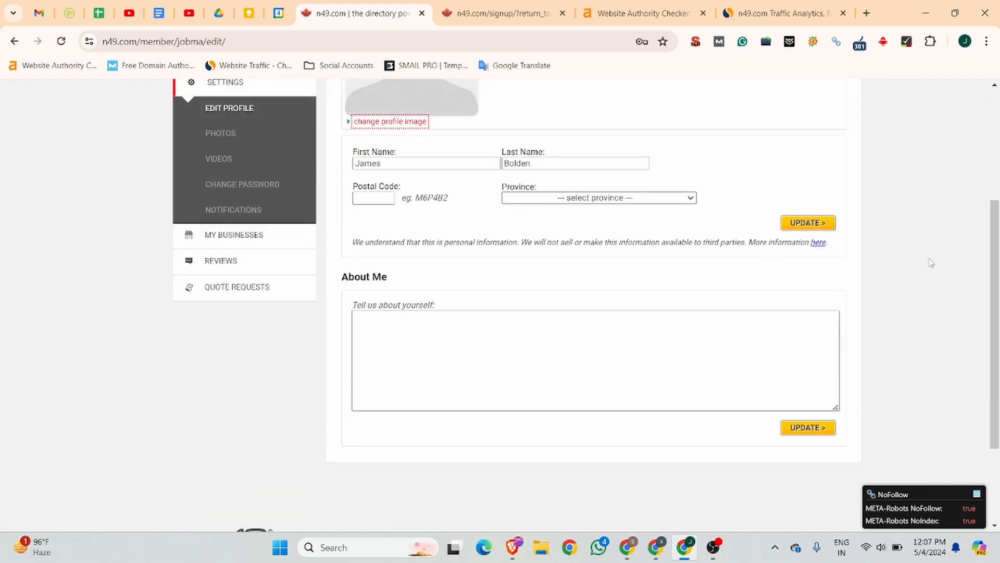
{"action": "scroll", "coordinate": [667, 339], "scroll_direction": "up", "scroll_amount": 4}
{"action": "scroll", "coordinate": [237, 383], "scroll_direction": "down", "scroll_amount": 3}
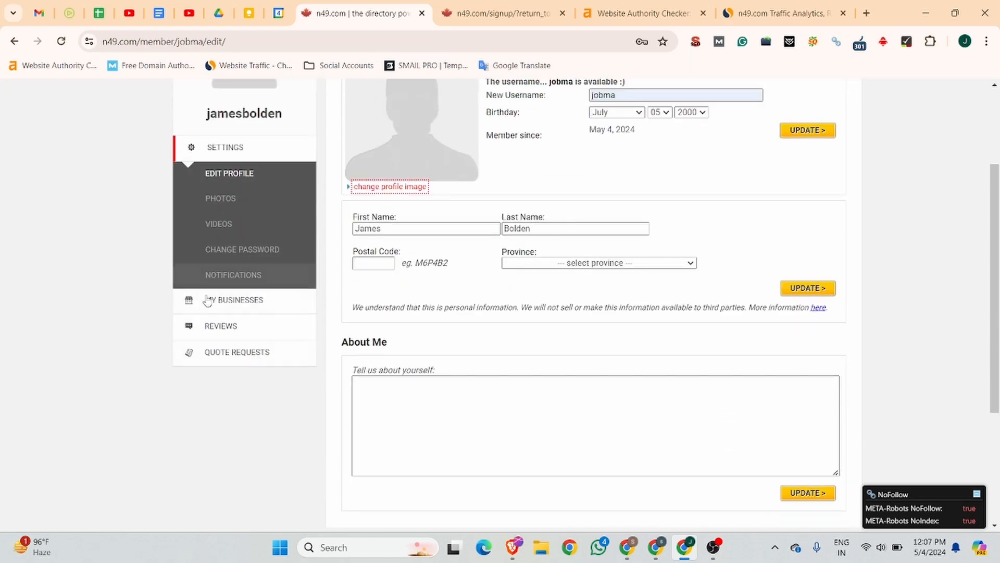
Step: From My Businesses, check whether 'jobma' in Minnetonka is already listed
{"action": "left_click", "coordinate": [215, 307]}
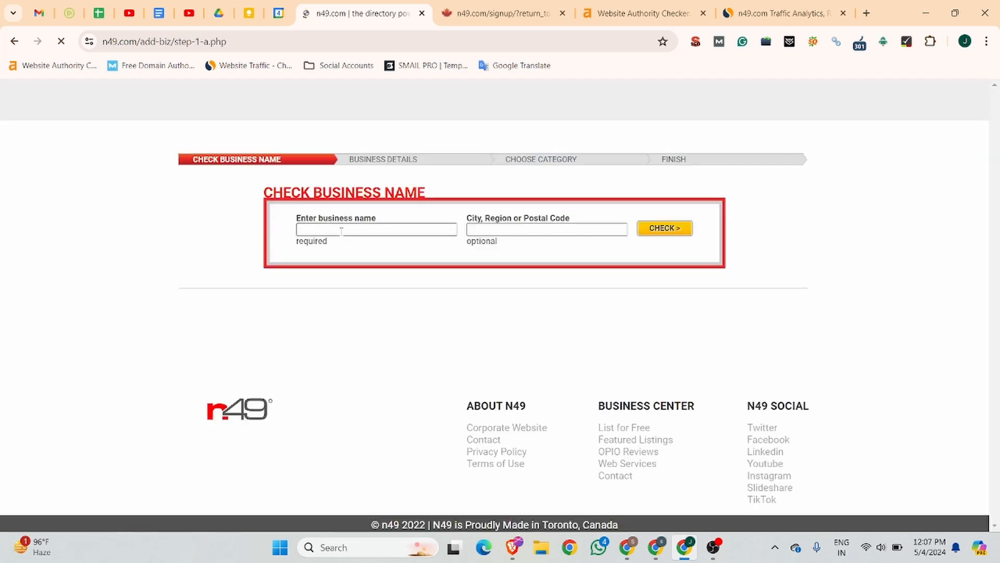
{"action": "left_click", "coordinate": [340, 229]}
{"action": "type", "text": "jobma"}
{"action": "left_click", "coordinate": [525, 229]}
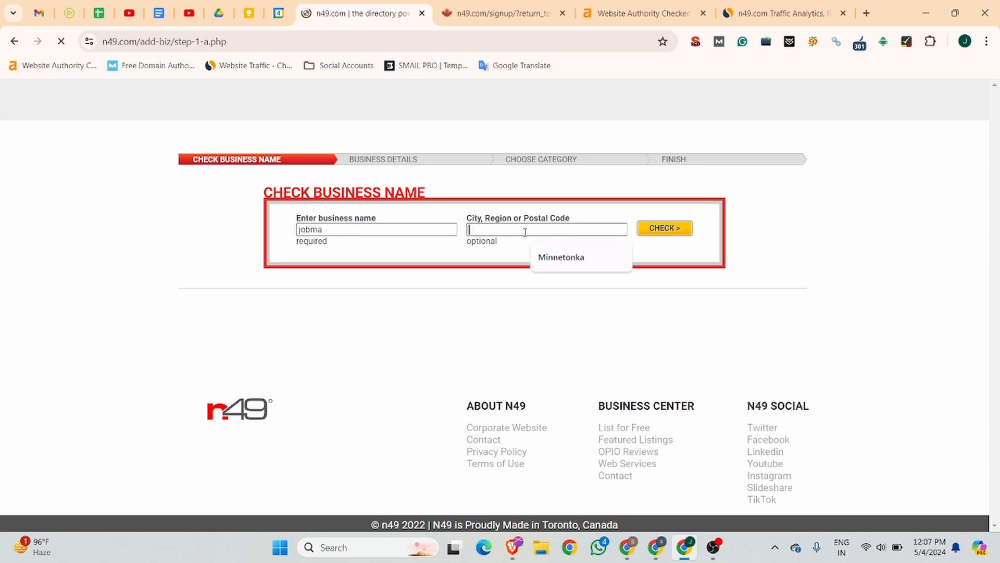
{"action": "left_click", "coordinate": [567, 260]}
{"action": "left_click", "coordinate": [666, 233]}
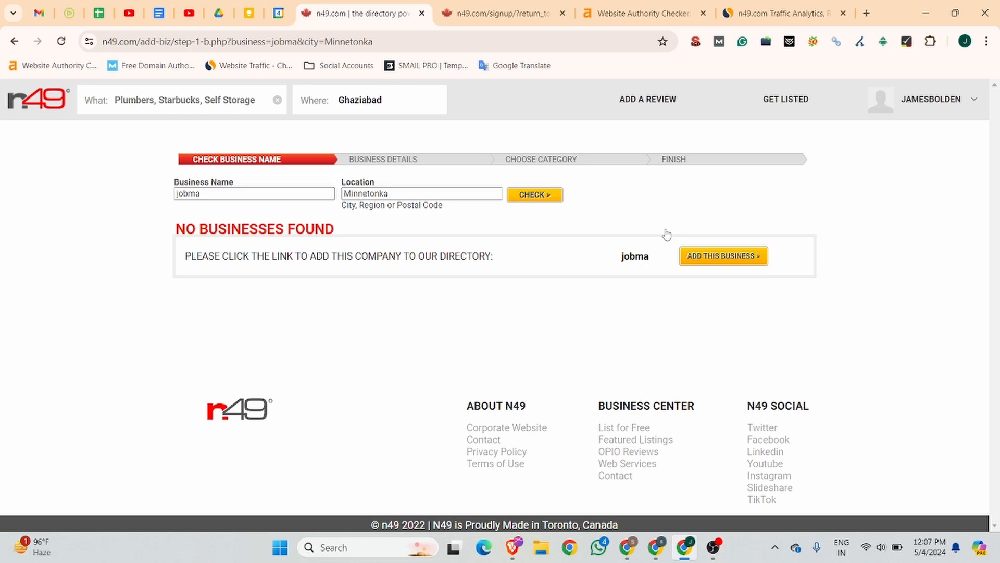
Step: Add jobma as a new business and paste its street address from the notes
{"action": "left_click", "coordinate": [724, 265]}
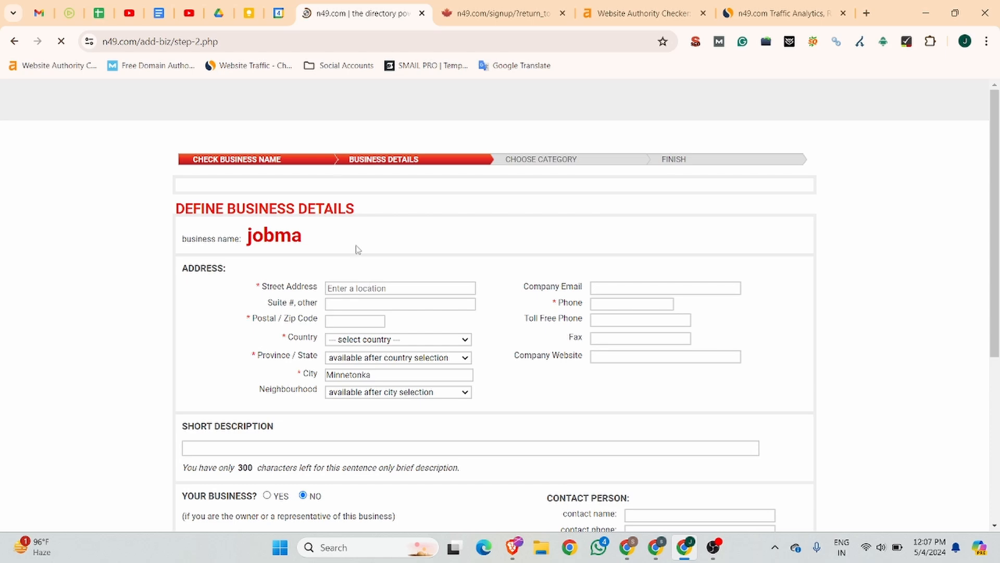
{"action": "left_click", "coordinate": [158, 13]}
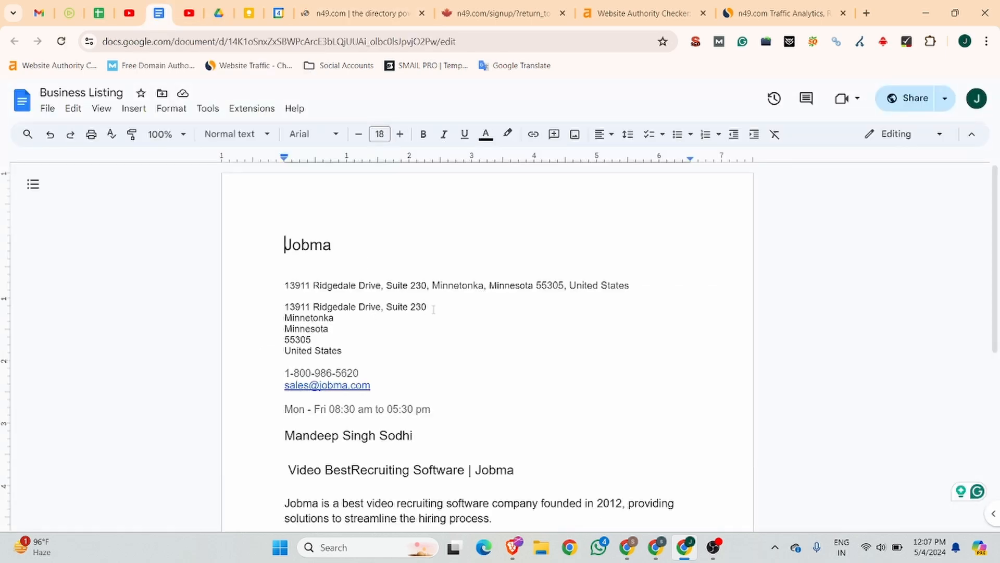
{"action": "left_click_drag", "start_coordinate": [433, 309], "coordinate": [261, 308]}
{"action": "key", "text": "ctrl+c"}
{"action": "left_click", "coordinate": [360, 13]}
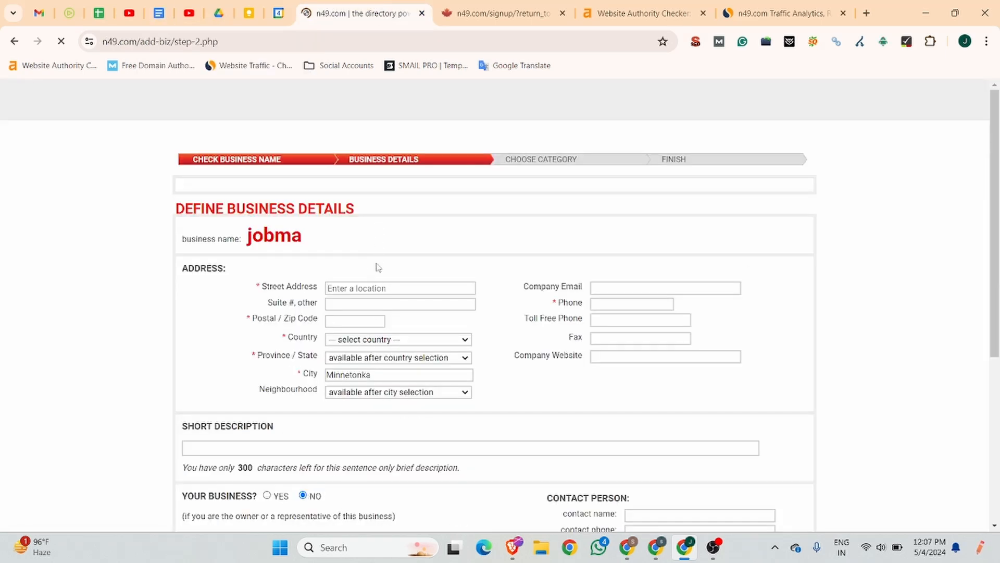
{"action": "left_click", "coordinate": [378, 288]}
{"action": "key", "text": "ctrl+v"}
{"action": "left_click", "coordinate": [664, 288]}
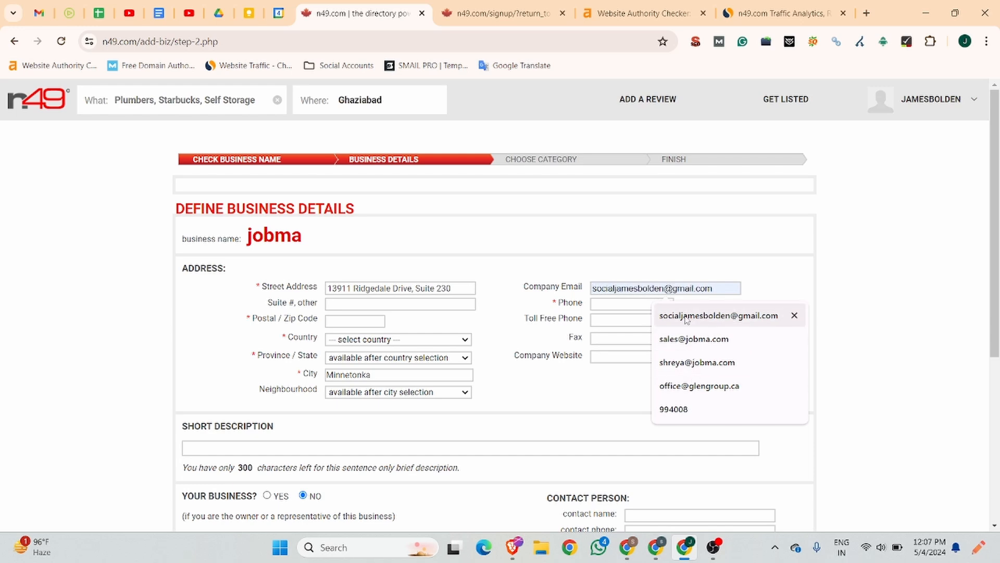
{"action": "left_click", "coordinate": [693, 339]}
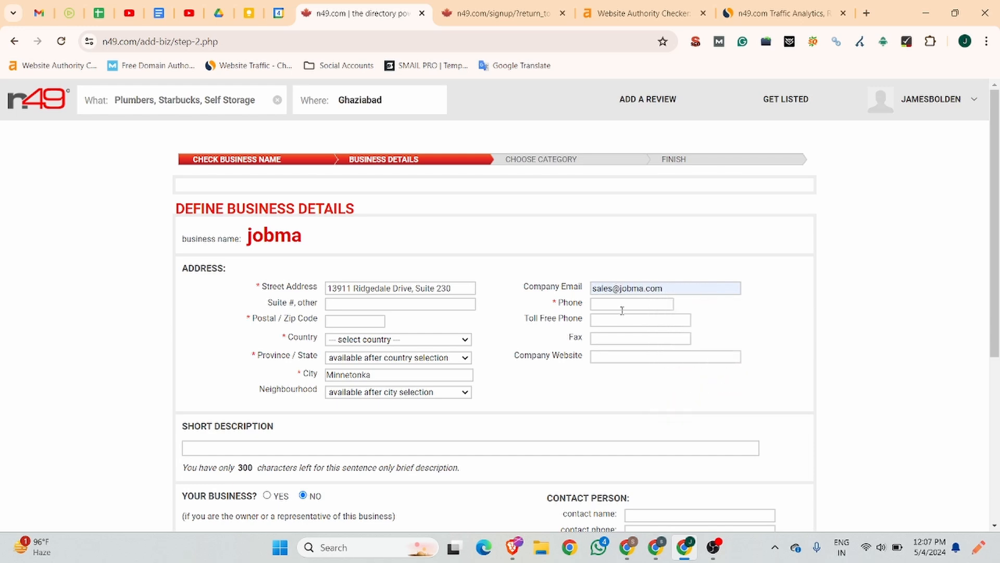
{"action": "left_click", "coordinate": [617, 307]}
{"action": "left_click", "coordinate": [656, 331]}
{"action": "left_click", "coordinate": [629, 353]}
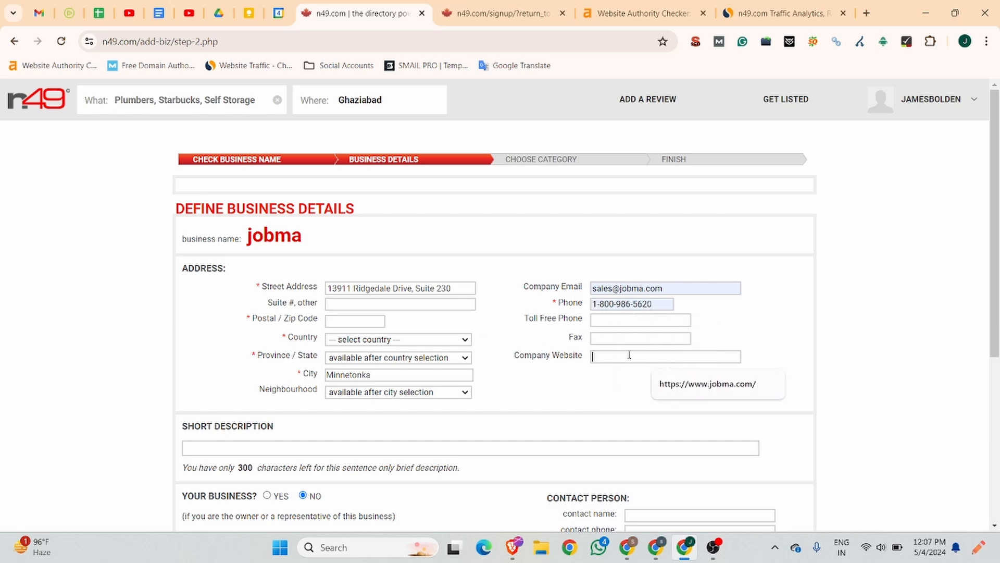
{"action": "left_click", "coordinate": [687, 383]}
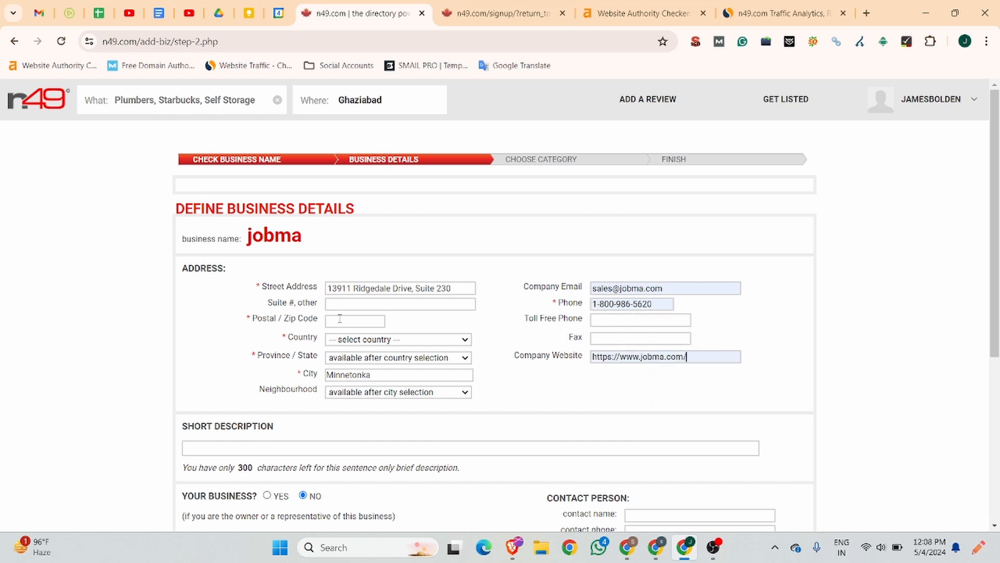
Step: Copy postal code 55305 from the notes into Postal/Zip Code
{"action": "left_click", "coordinate": [159, 13]}
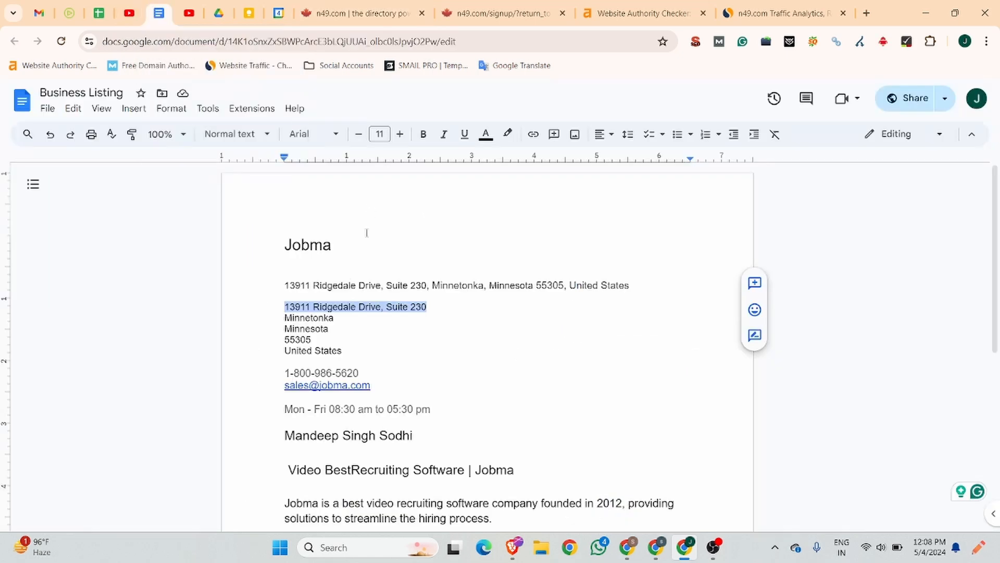
{"action": "left_click_drag", "start_coordinate": [313, 340], "coordinate": [283, 342]}
{"action": "key", "text": "ctrl+c"}
{"action": "left_click", "coordinate": [359, 13]}
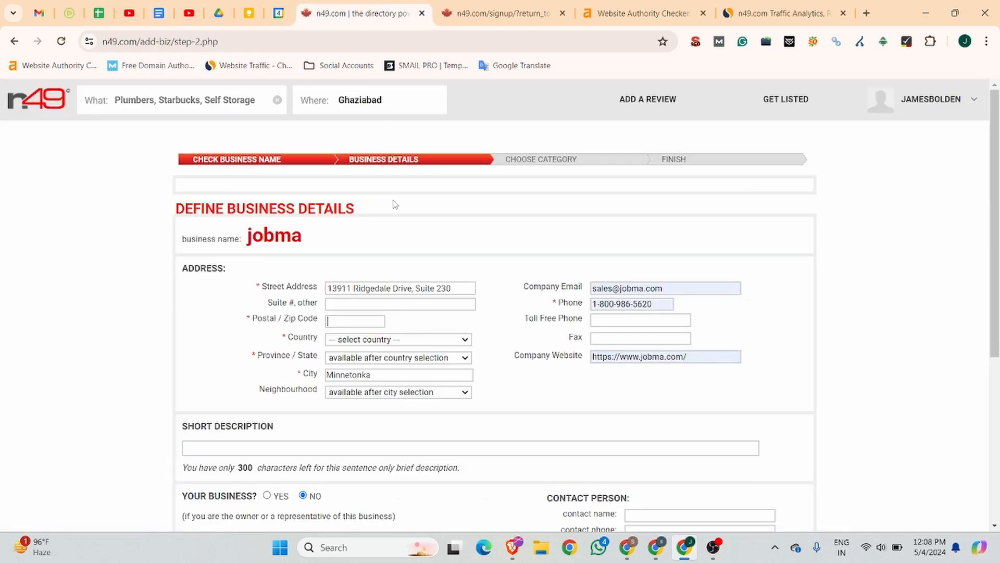
{"action": "left_click", "coordinate": [329, 324]}
{"action": "key", "text": "ctrl+v"}
Step: Set the country to United States and look up the state in the notes
{"action": "left_click", "coordinate": [400, 345]}
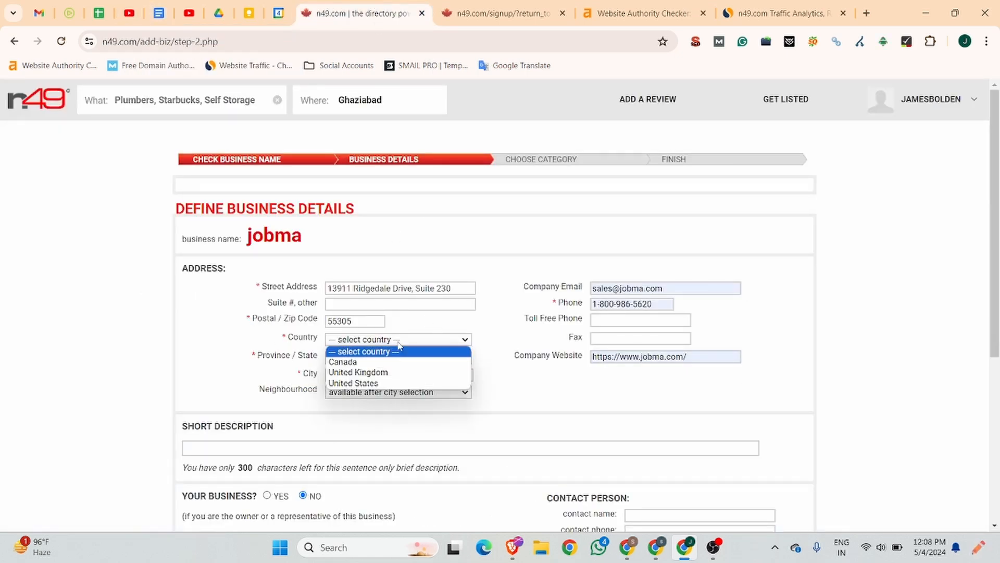
{"action": "left_click", "coordinate": [386, 383]}
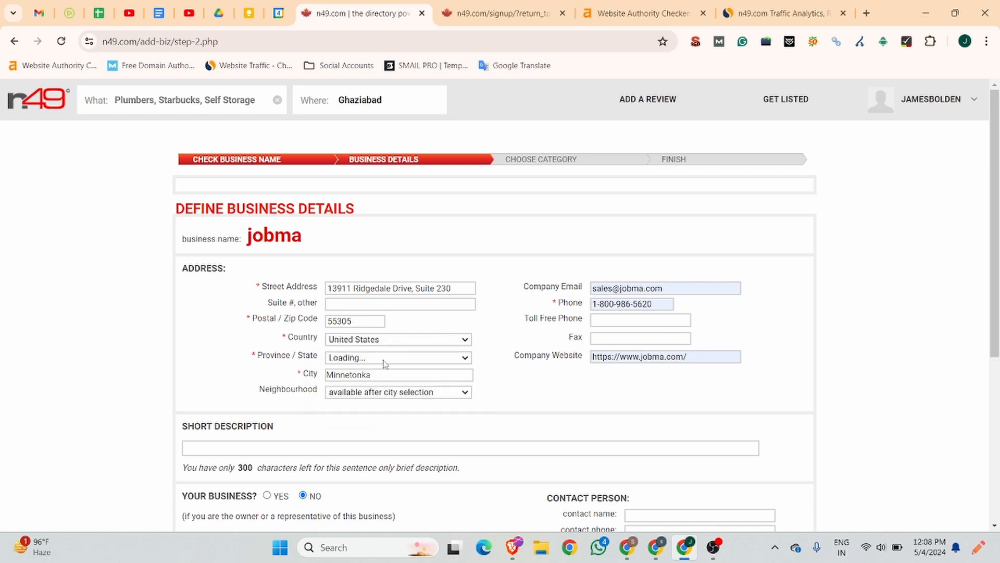
{"action": "left_click", "coordinate": [384, 360]}
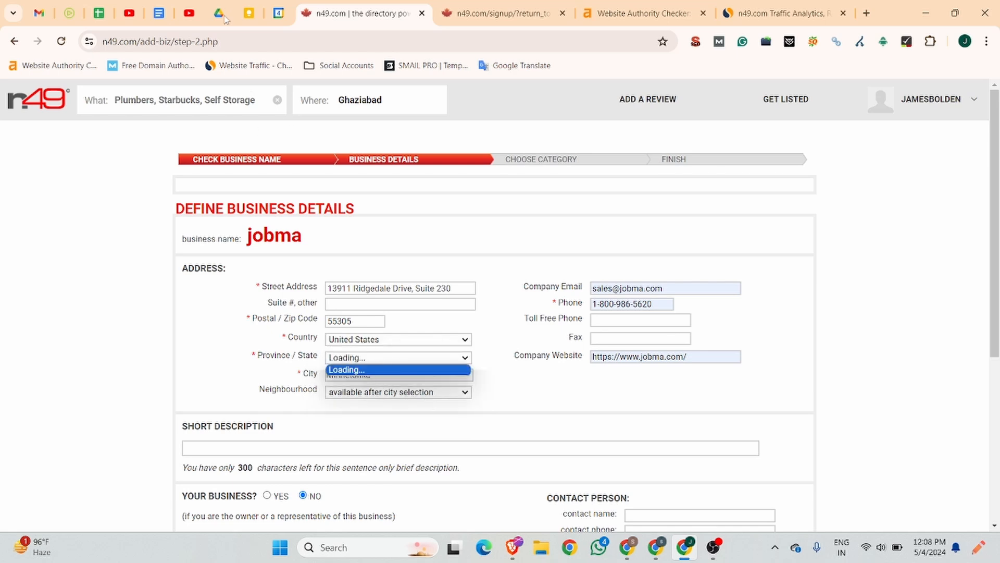
{"action": "left_click", "coordinate": [159, 13]}
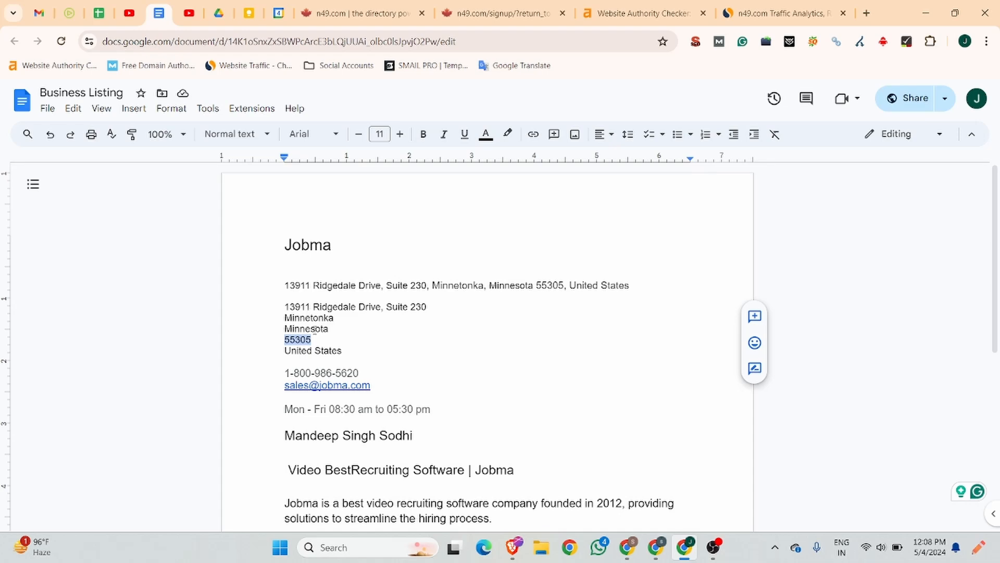
{"action": "left_click", "coordinate": [359, 13]}
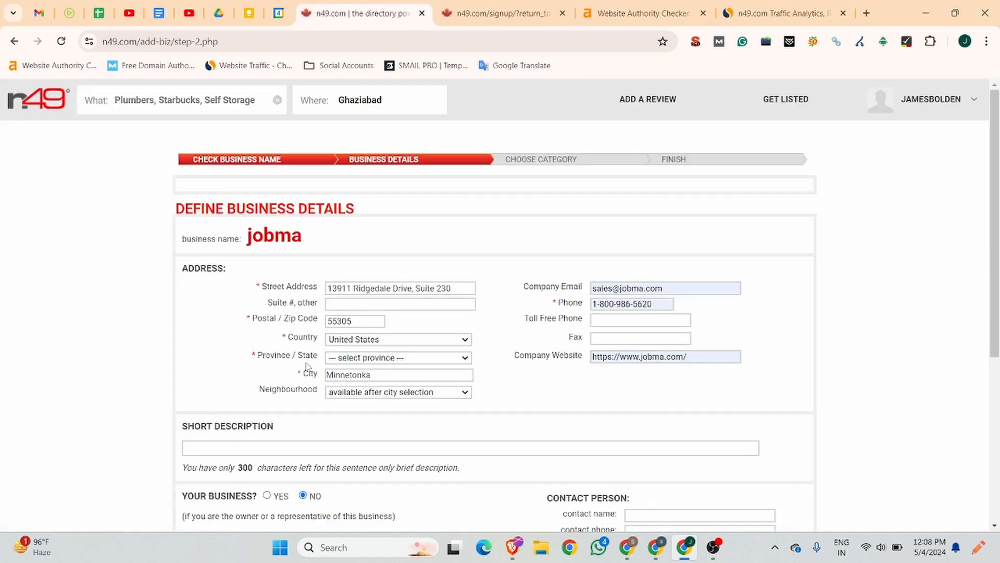
{"action": "left_click", "coordinate": [379, 358]}
{"action": "scroll", "coordinate": [394, 315], "scroll_direction": "down", "scroll_amount": 10}
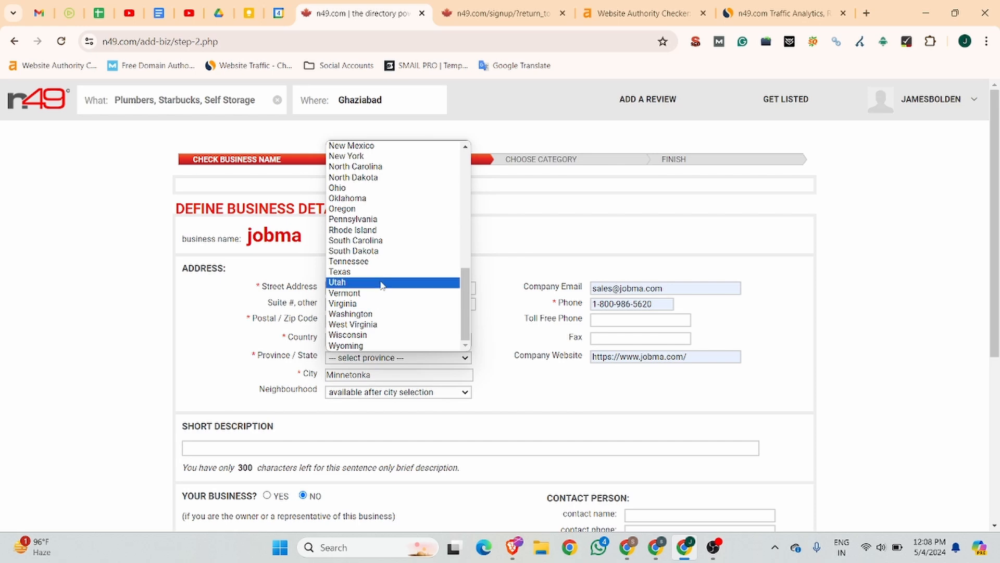
{"action": "scroll", "coordinate": [382, 284], "scroll_direction": "up", "scroll_amount": 3}
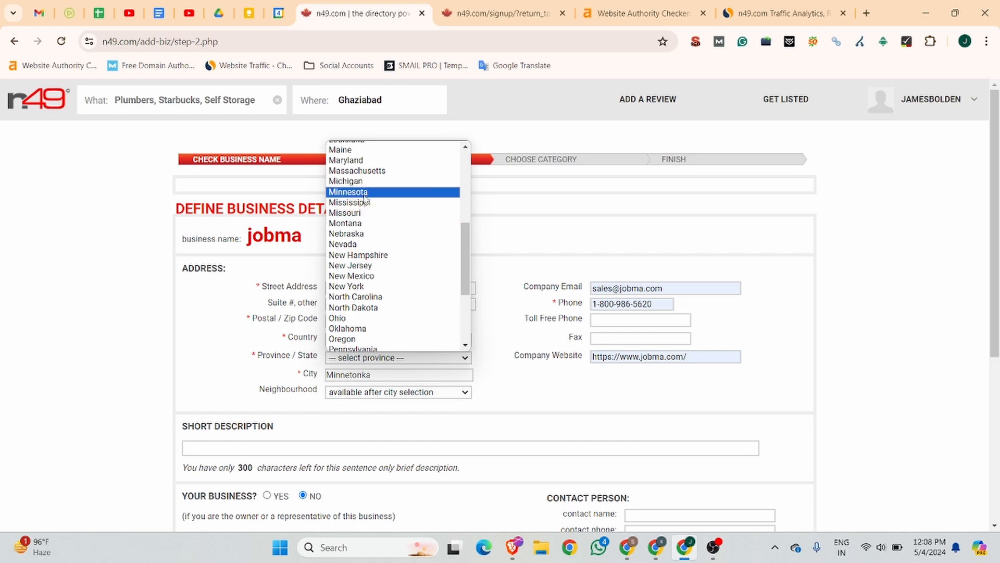
{"action": "scroll", "coordinate": [367, 195], "scroll_direction": "up", "scroll_amount": 4}
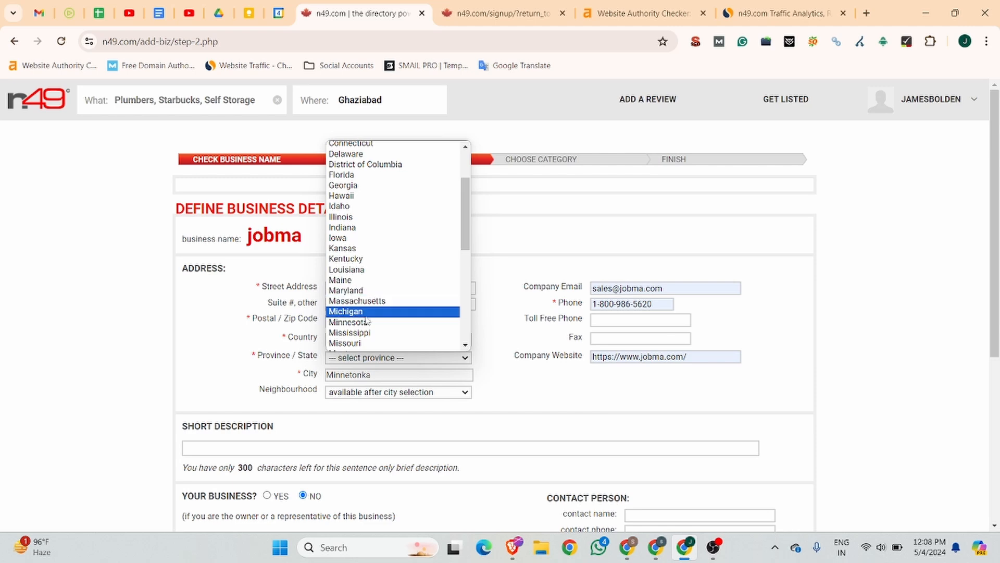
{"action": "scroll", "coordinate": [362, 311], "scroll_direction": "down", "scroll_amount": 4}
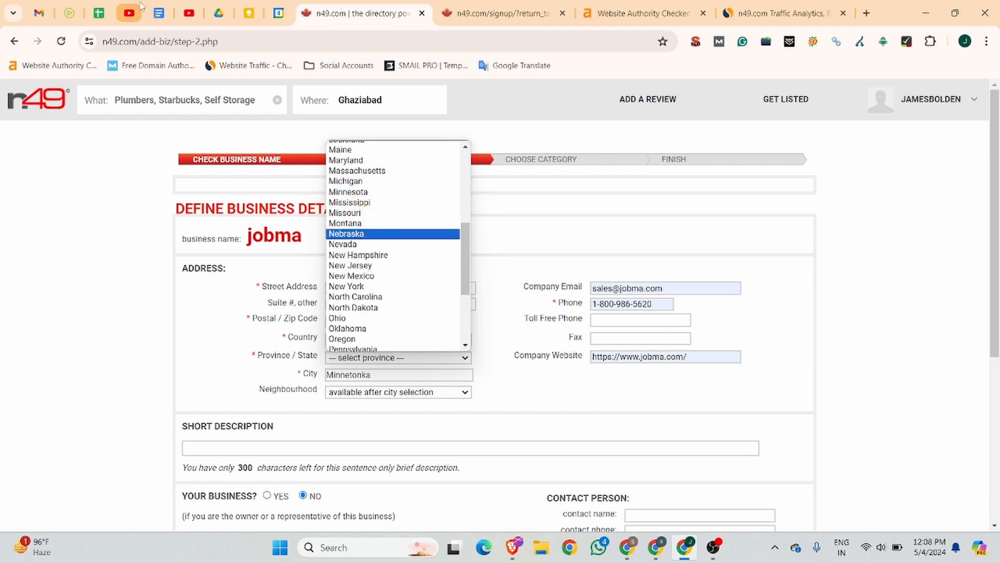
Step: Choose Minnesota as the listing's province/state
{"action": "left_click", "coordinate": [159, 7]}
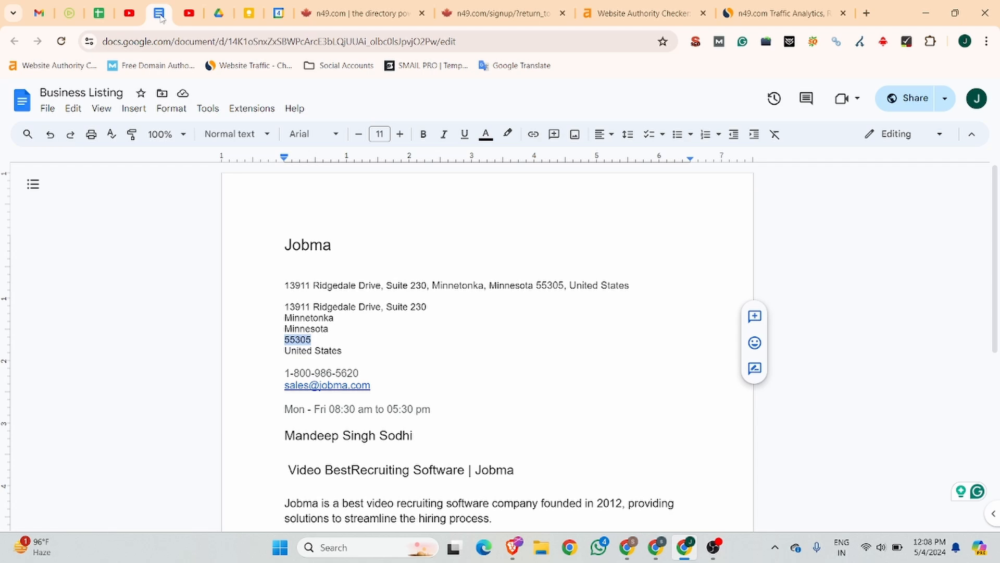
{"action": "left_click", "coordinate": [323, 12]}
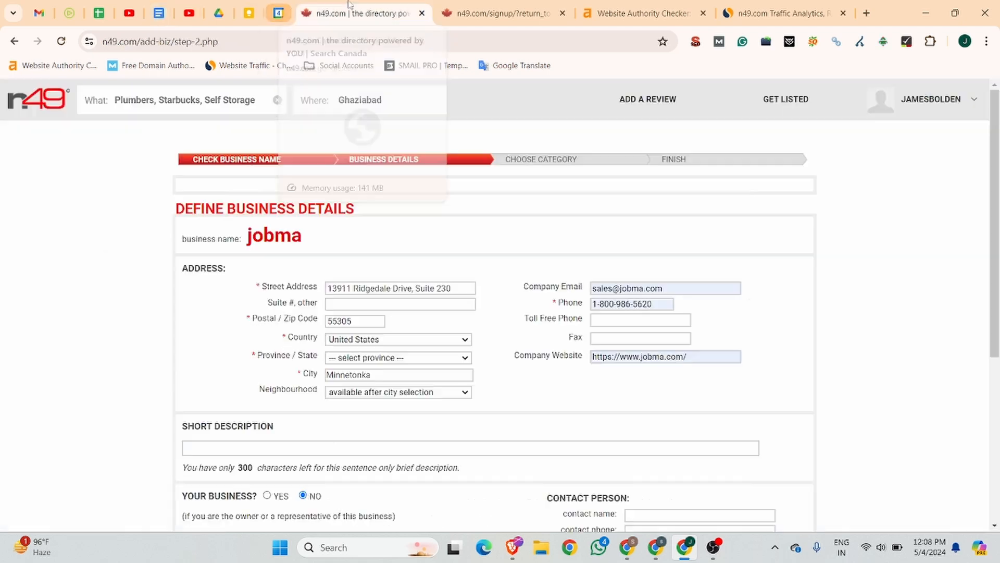
{"action": "left_click", "coordinate": [360, 359]}
{"action": "scroll", "coordinate": [367, 260], "scroll_direction": "down", "scroll_amount": 6}
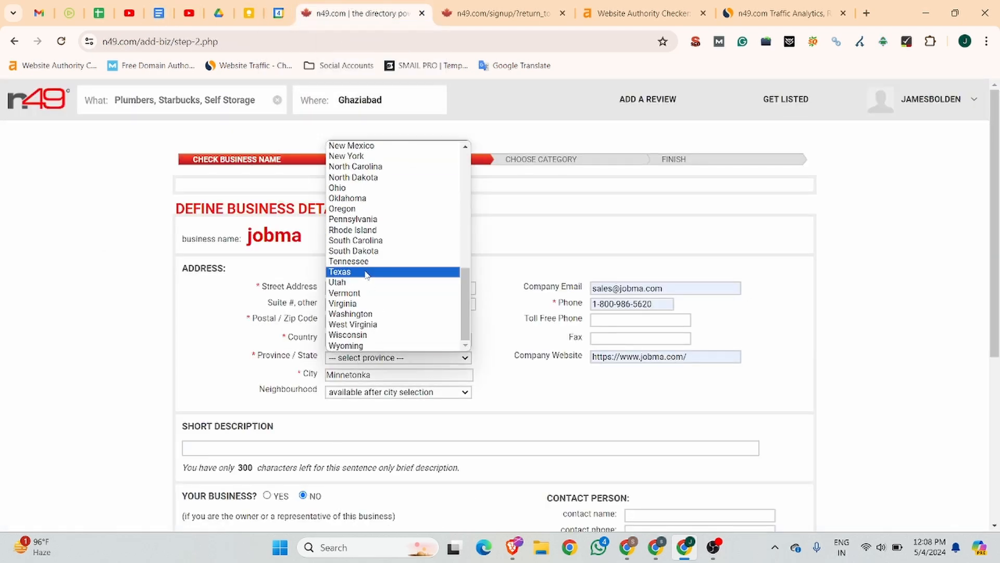
{"action": "scroll", "coordinate": [365, 240], "scroll_direction": "up", "scroll_amount": 3}
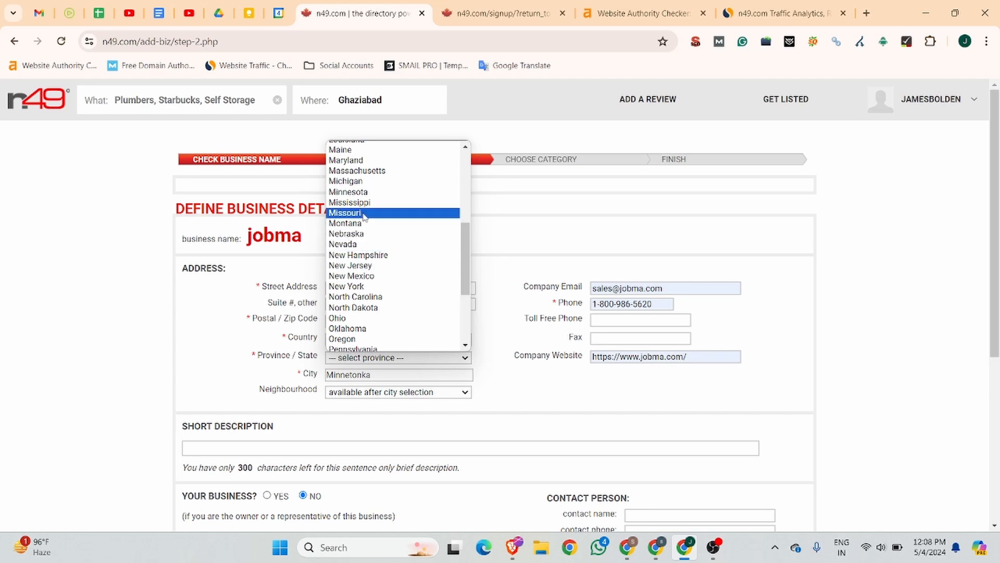
{"action": "left_click", "coordinate": [359, 191]}
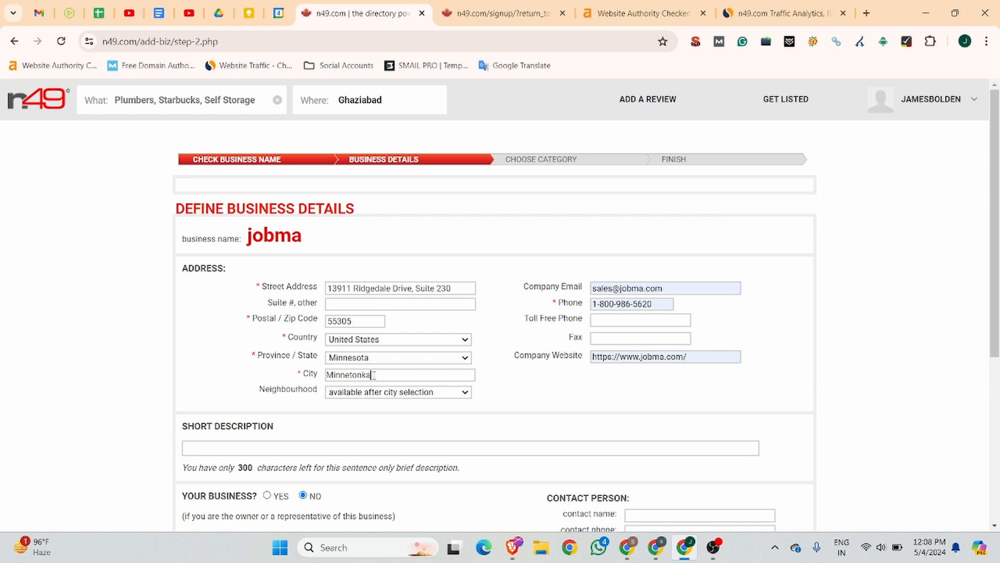
Step: Leave the neighbourhood empty and begin the short description with 'Be'
{"action": "left_click_drag", "start_coordinate": [374, 375], "coordinate": [325, 378]}
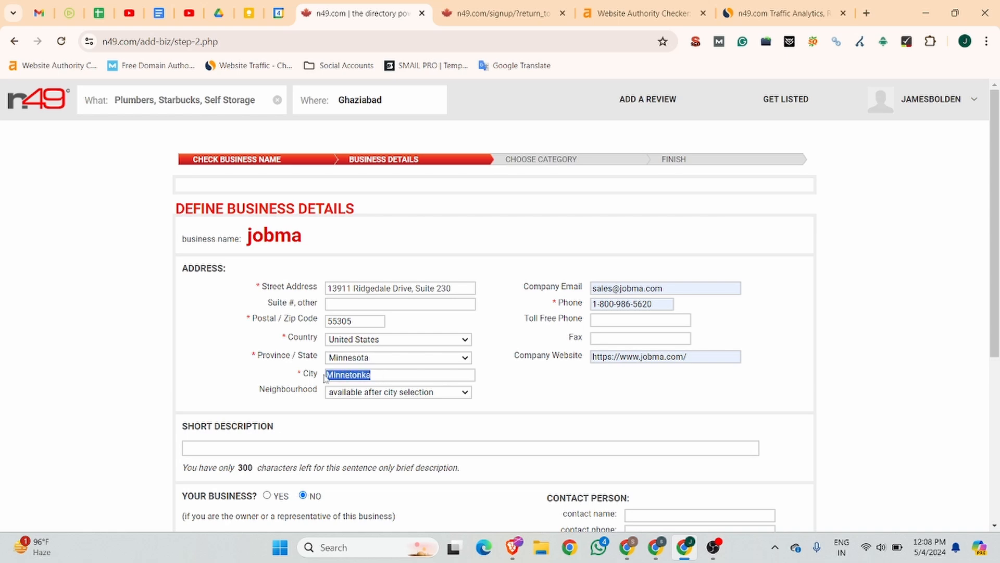
{"action": "left_click", "coordinate": [368, 393]}
{"action": "left_click", "coordinate": [492, 381]}
{"action": "scroll", "coordinate": [534, 380], "scroll_direction": "down", "scroll_amount": 5}
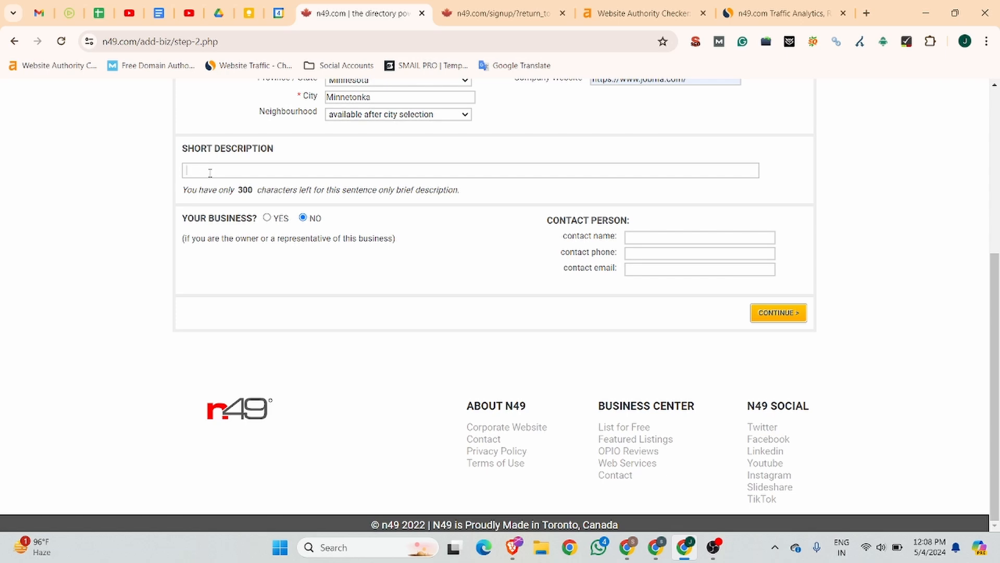
{"action": "scroll", "coordinate": [460, 192], "scroll_direction": "up", "scroll_amount": 4}
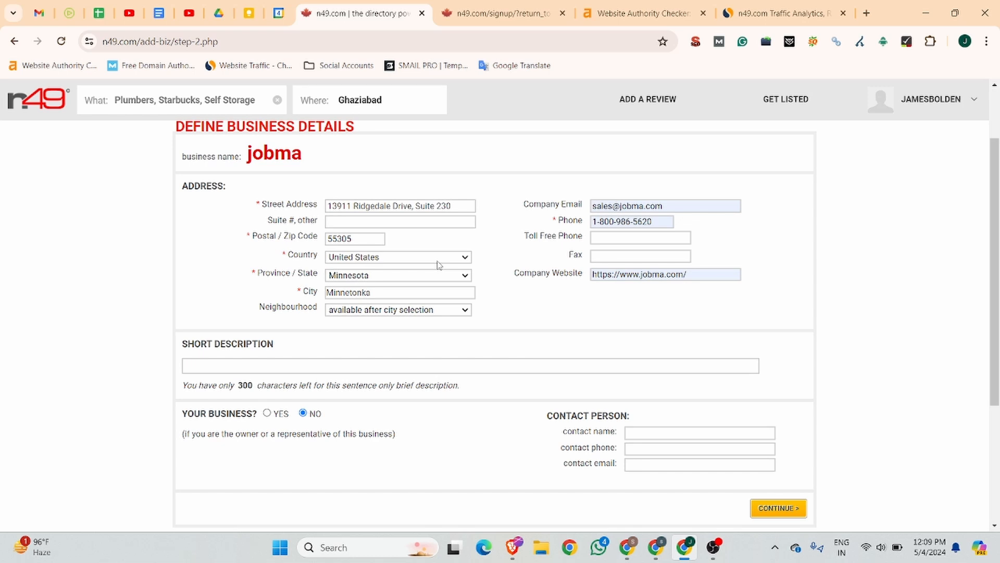
{"action": "type", "text": "Best"}
Step: In the notes document, move 'Best' so the heading reads 'Best Video Recruiting Software | Jobma'
{"action": "left_click", "coordinate": [159, 13]}
{"action": "scroll", "coordinate": [364, 385], "scroll_direction": "down", "scroll_amount": 4}
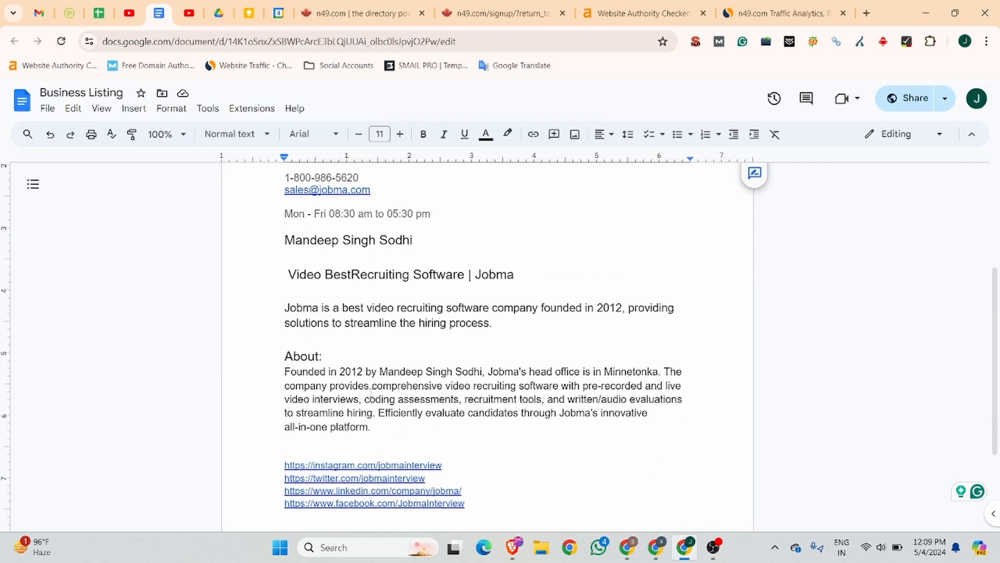
{"action": "left_click_drag", "start_coordinate": [509, 273], "coordinate": [288, 274]}
{"action": "left_click", "coordinate": [357, 274]}
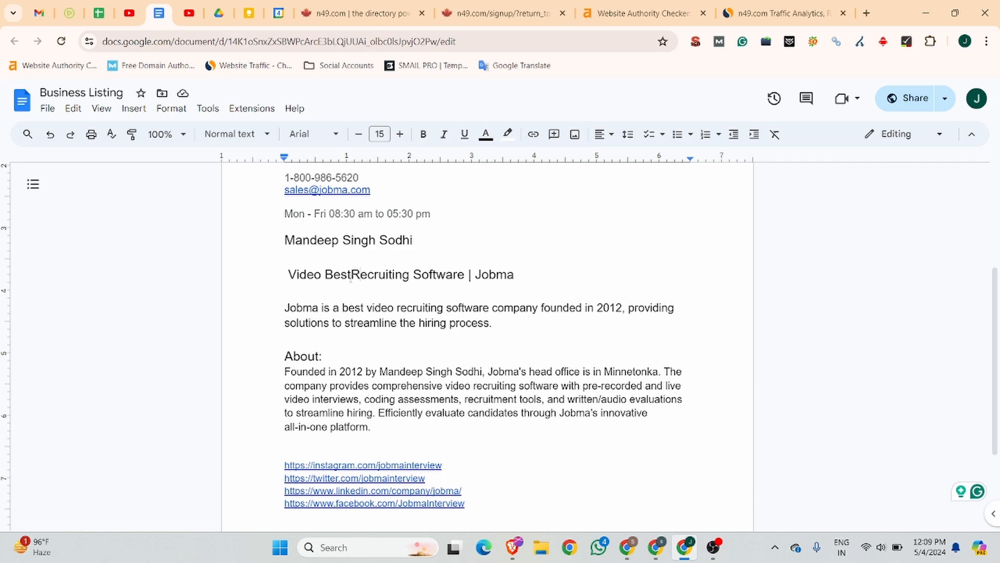
{"action": "left_click_drag", "start_coordinate": [353, 276], "coordinate": [326, 274]}
{"action": "key", "text": "ctrl+x"}
{"action": "left_click", "coordinate": [284, 274]}
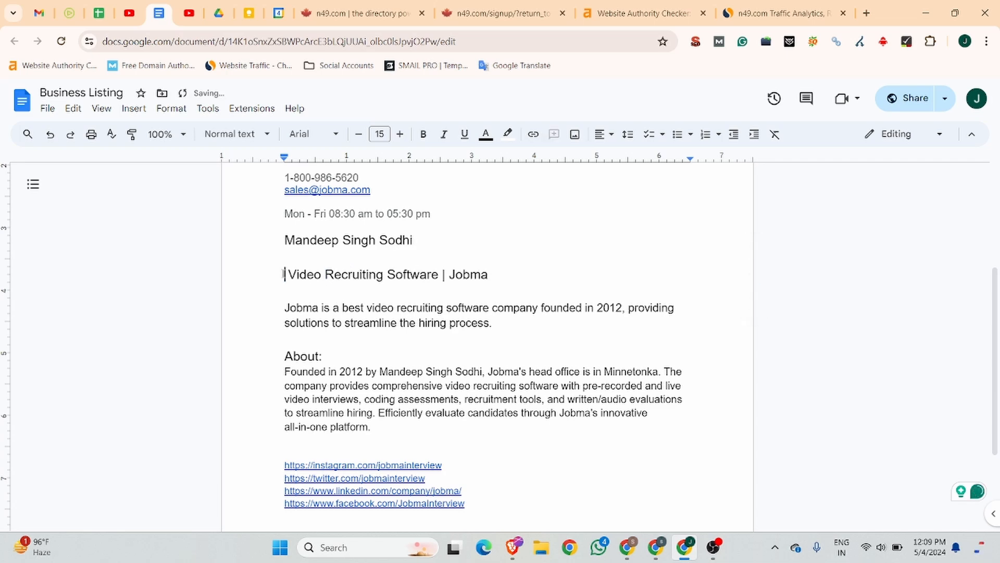
{"action": "key", "text": "ctrl+v"}
Step: Copy the corrected heading and return to the n49 listing form
{"action": "left_click_drag", "start_coordinate": [532, 281], "coordinate": [236, 275]}
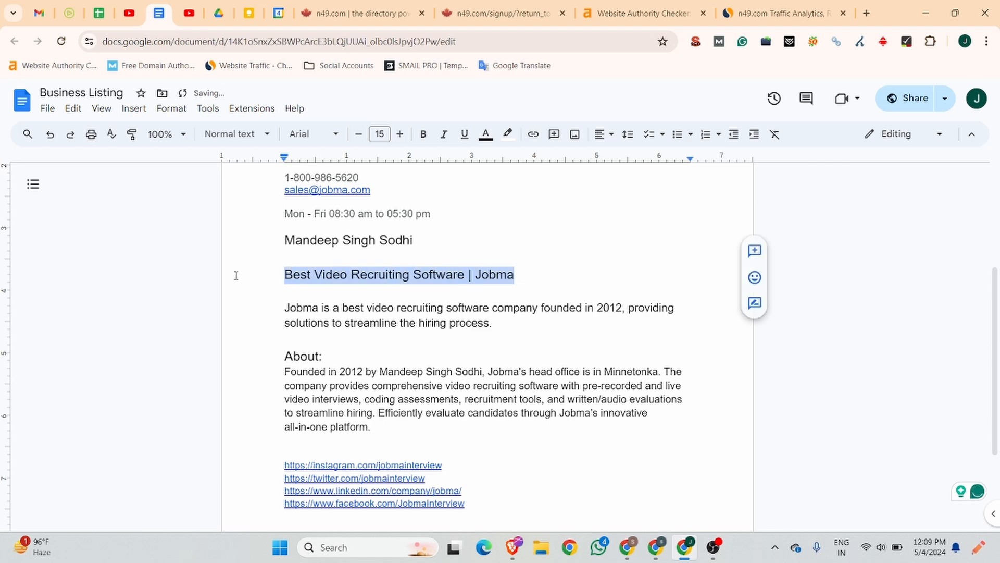
{"action": "key", "text": "ctrl+c"}
{"action": "left_click", "coordinate": [359, 13]}
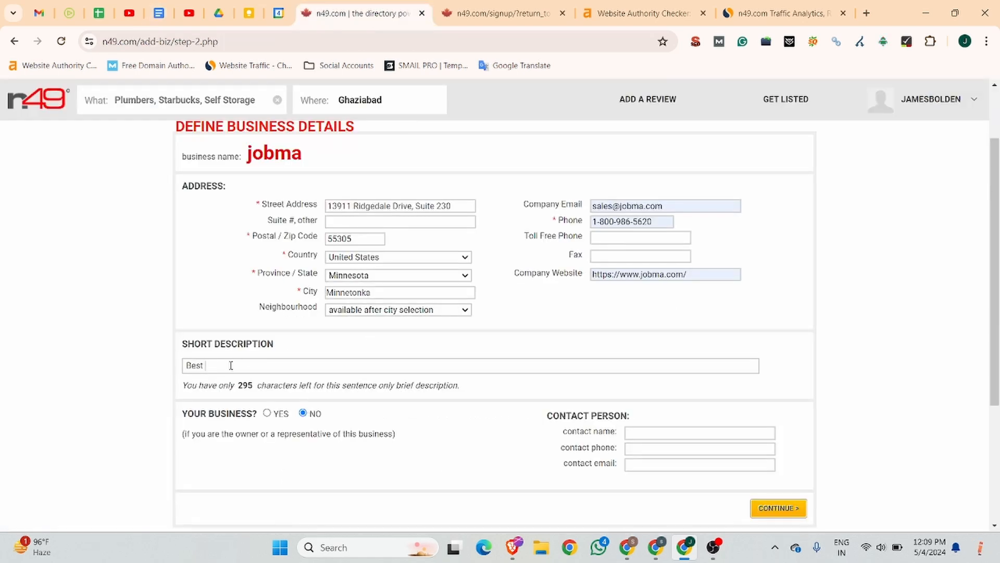
Step: Replace the short description with 'Best Video Recruiting Software | Jobma'
{"action": "left_click_drag", "start_coordinate": [231, 366], "coordinate": [158, 369]}
{"action": "key", "text": "ctrl+v"}
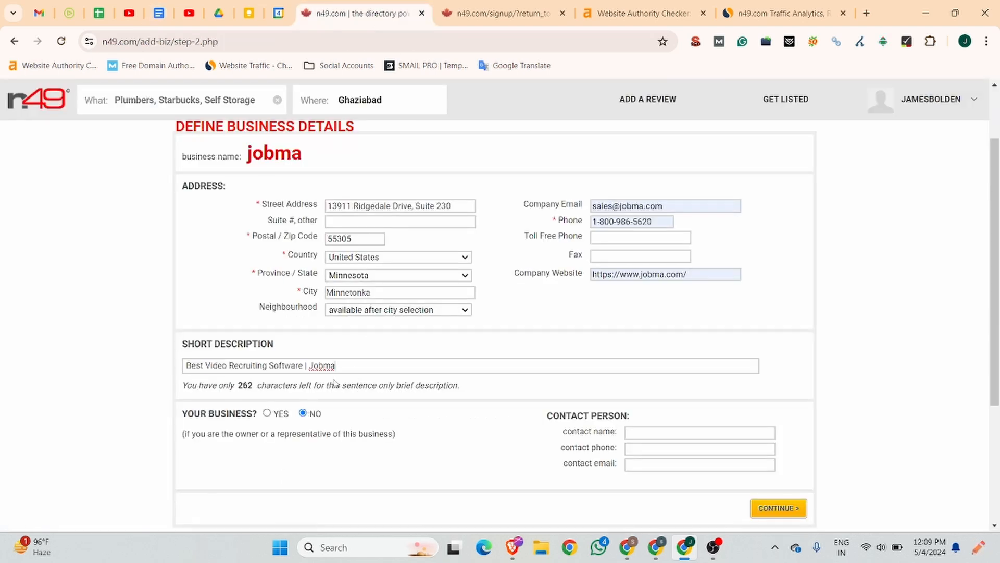
{"action": "scroll", "coordinate": [328, 372], "scroll_direction": "down", "scroll_amount": 3}
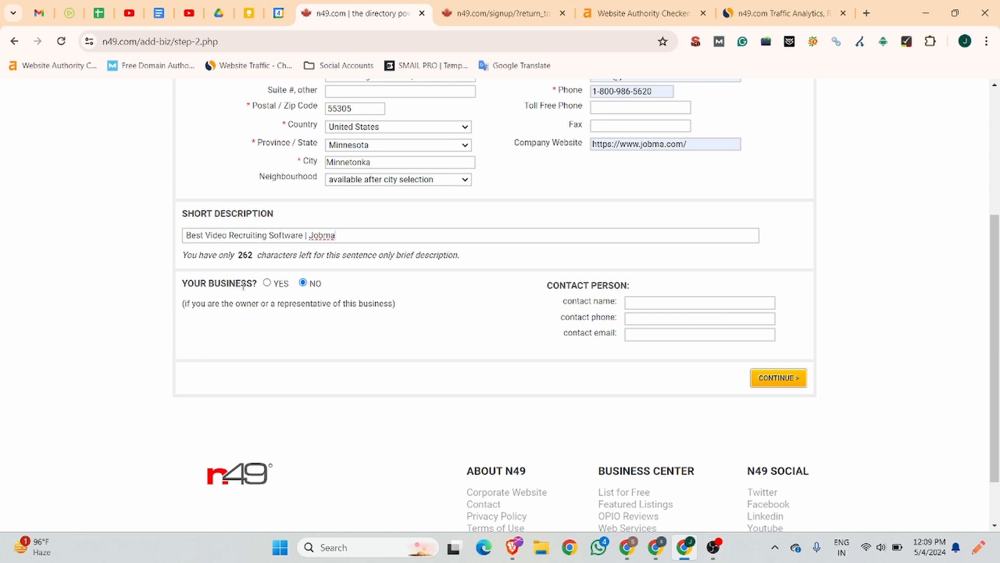
Step: Mark the listing as your business, enter the contact person's name, and reuse the company phone as contact phone
{"action": "left_click", "coordinate": [267, 282]}
{"action": "left_click", "coordinate": [674, 305]}
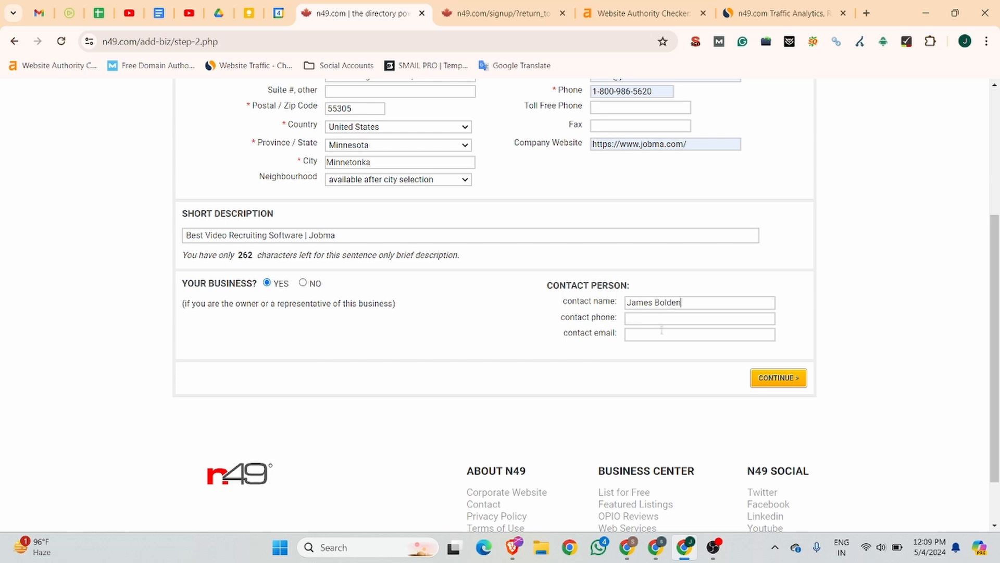
{"action": "scroll", "coordinate": [674, 120], "scroll_direction": "up", "scroll_amount": 1}
{"action": "left_click_drag", "start_coordinate": [655, 157], "coordinate": [568, 157]}
{"action": "key", "text": "ctrl+c"}
{"action": "key", "text": "ctrl+v"}
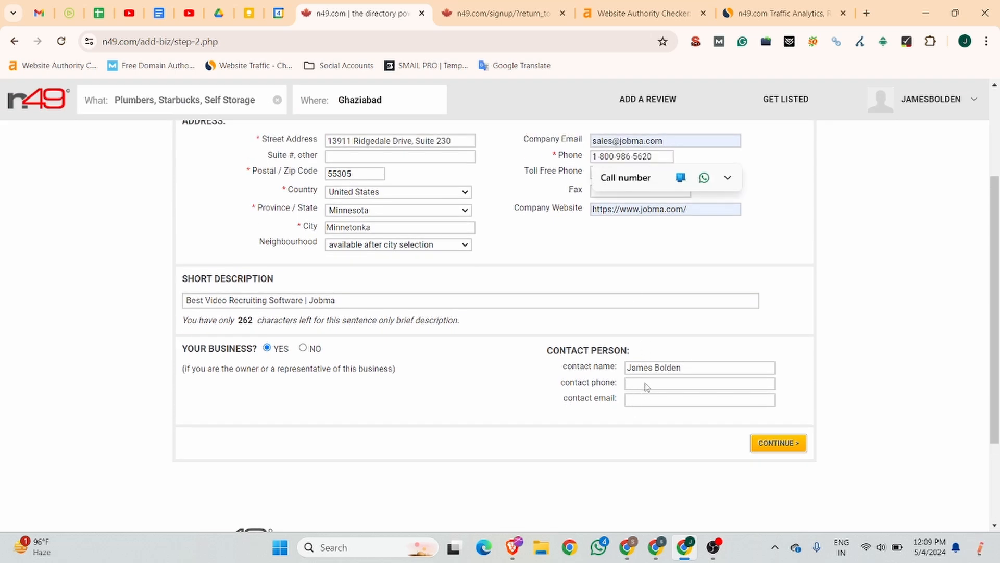
{"action": "key", "text": "ctrl+v"}
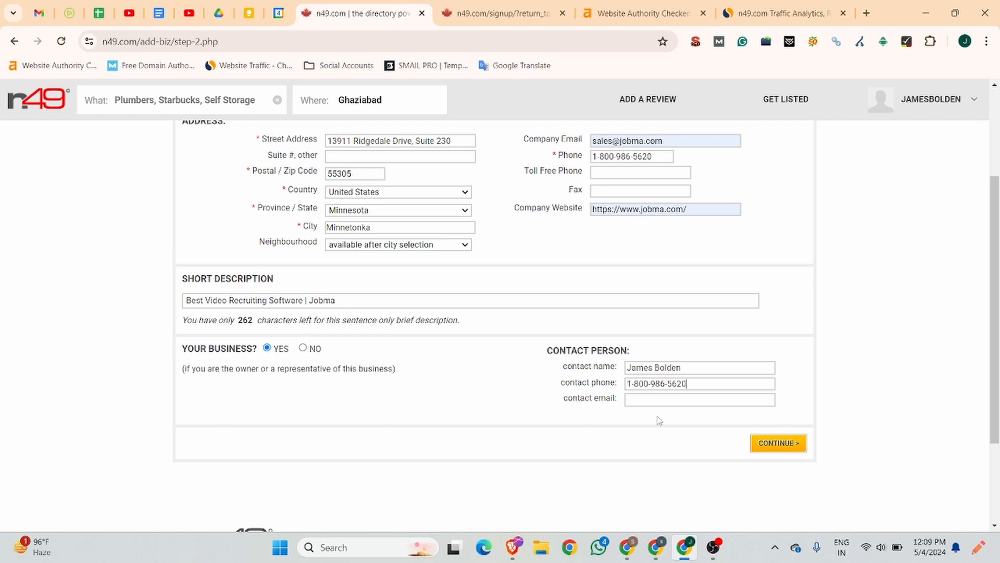
Step: Copy the company email into the contact email field and continue to the next step
{"action": "scroll", "coordinate": [674, 399], "scroll_direction": "up", "scroll_amount": 3}
{"action": "left_click_drag", "start_coordinate": [664, 272], "coordinate": [590, 272]}
{"action": "key", "text": "ctrl+c"}
{"action": "scroll", "coordinate": [632, 391], "scroll_direction": "down", "scroll_amount": 3}
{"action": "left_click", "coordinate": [633, 350]}
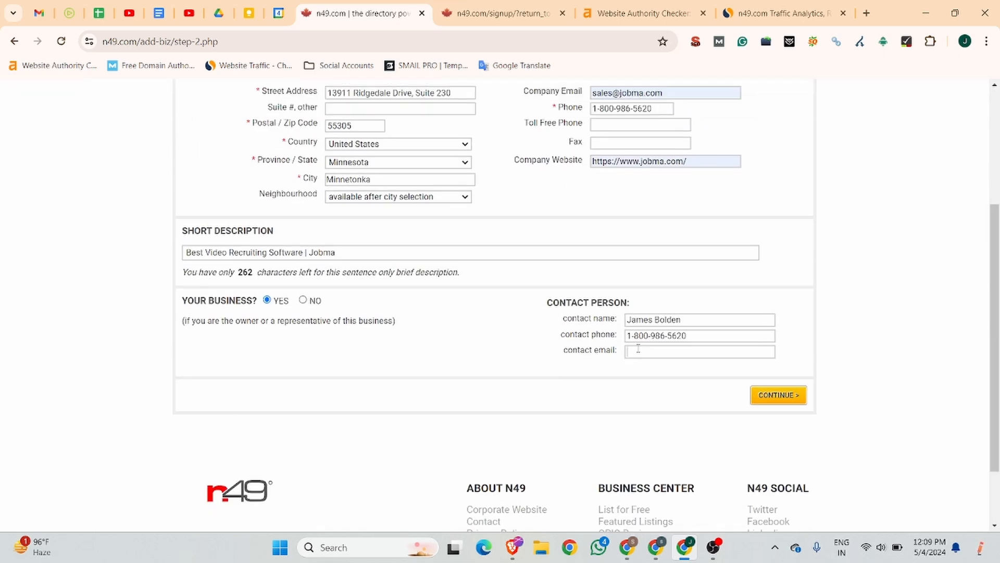
{"action": "key", "text": "ctrl+v"}
{"action": "left_click", "coordinate": [786, 393]}
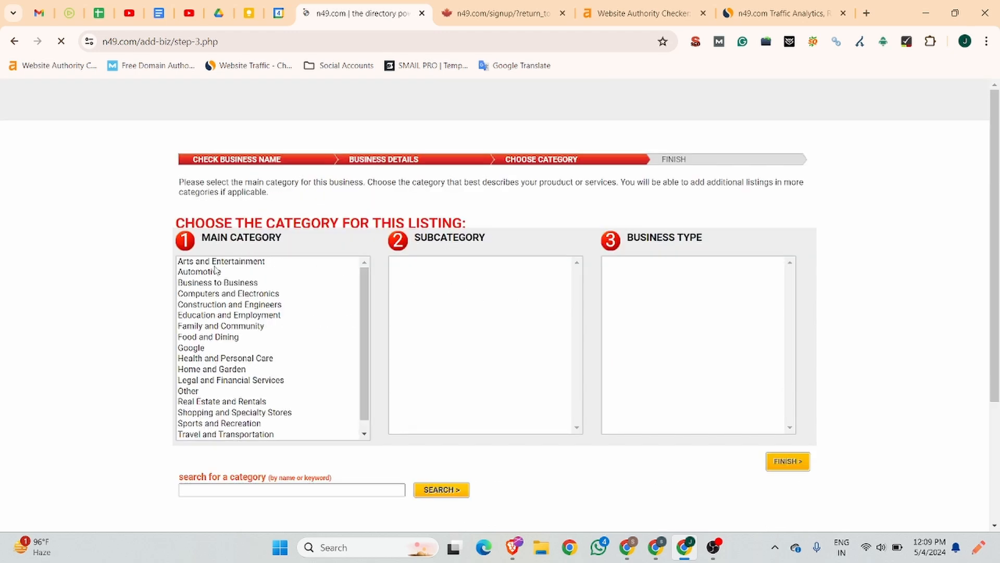
Step: Choose Education and Employment as the main category
{"action": "scroll", "coordinate": [214, 343], "scroll_direction": "down", "scroll_amount": 3}
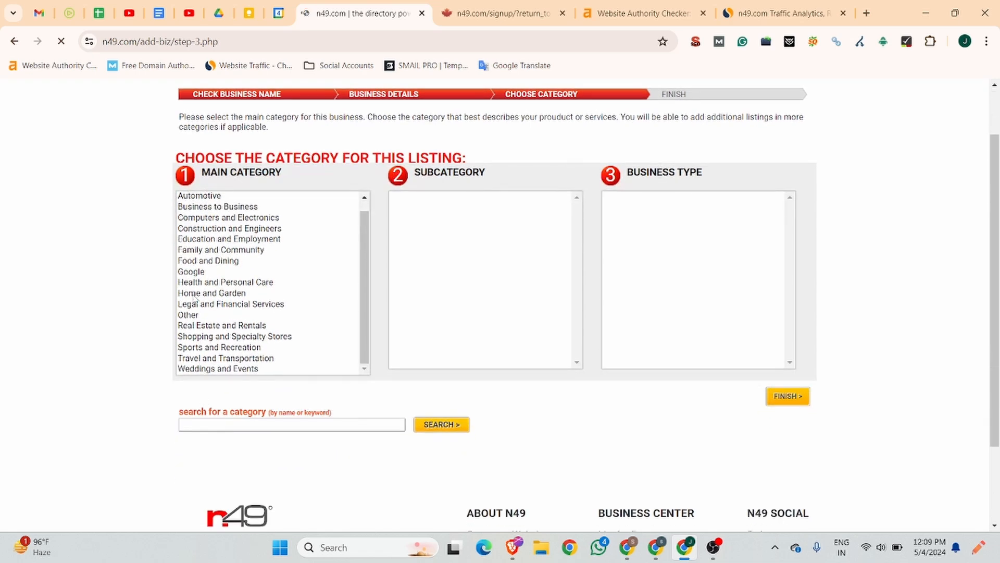
{"action": "scroll", "coordinate": [200, 267], "scroll_direction": "up", "scroll_amount": 1}
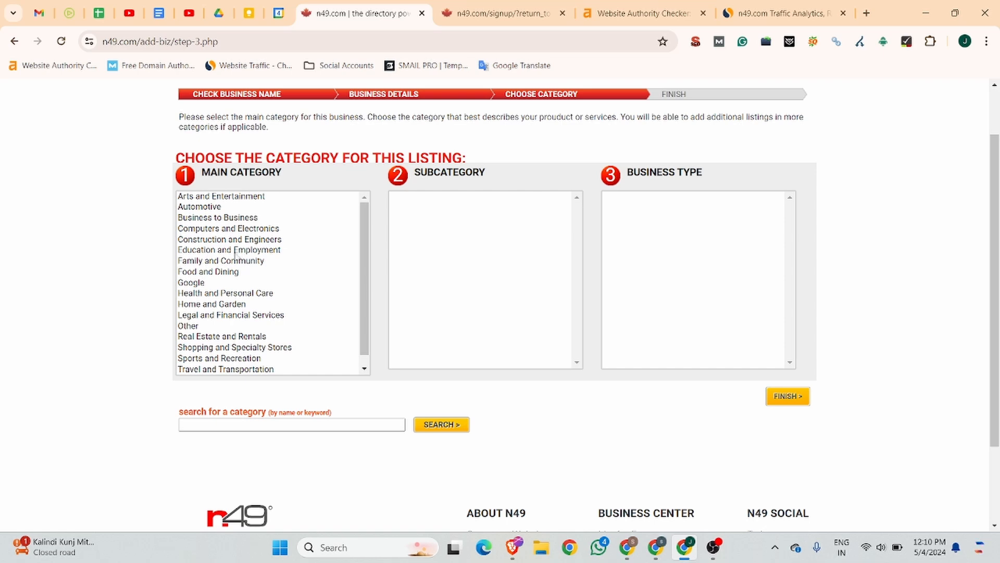
{"action": "left_click", "coordinate": [220, 252]}
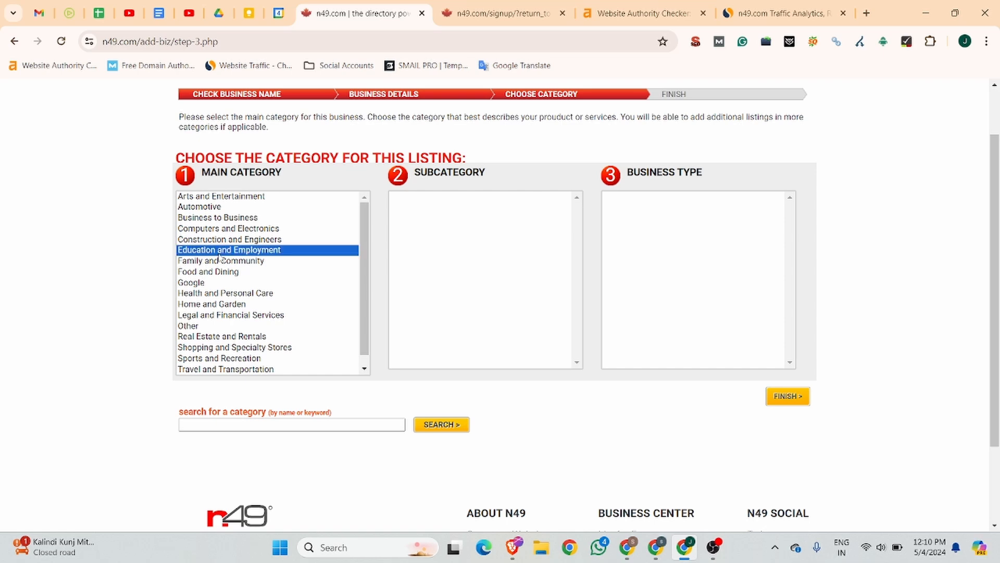
Step: Select Career Counselling as the subcategory and finish submitting the listing
{"action": "scroll", "coordinate": [472, 283], "scroll_direction": "down", "scroll_amount": 5}
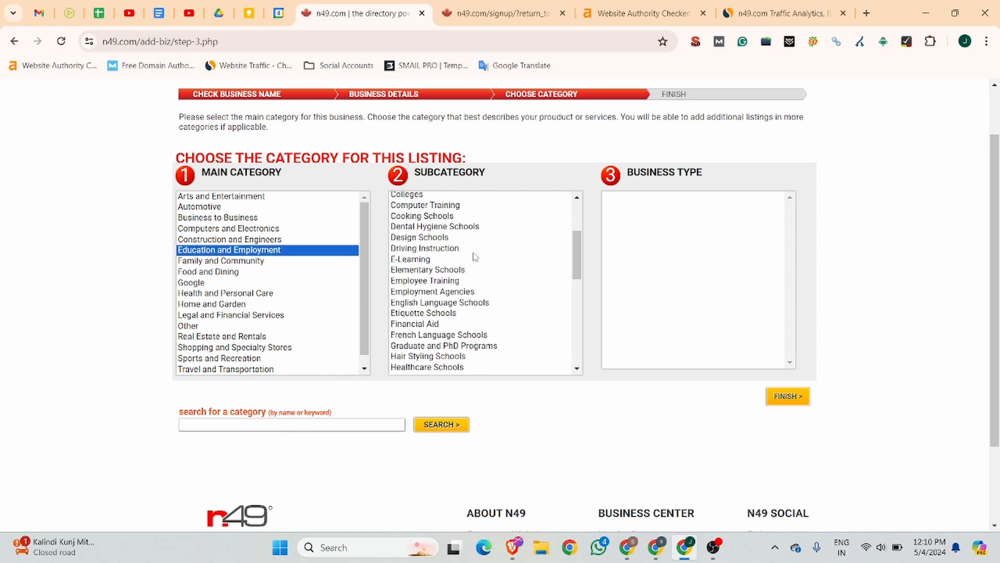
{"action": "scroll", "coordinate": [443, 269], "scroll_direction": "up", "scroll_amount": 1}
{"action": "scroll", "coordinate": [442, 268], "scroll_direction": "down", "scroll_amount": 5}
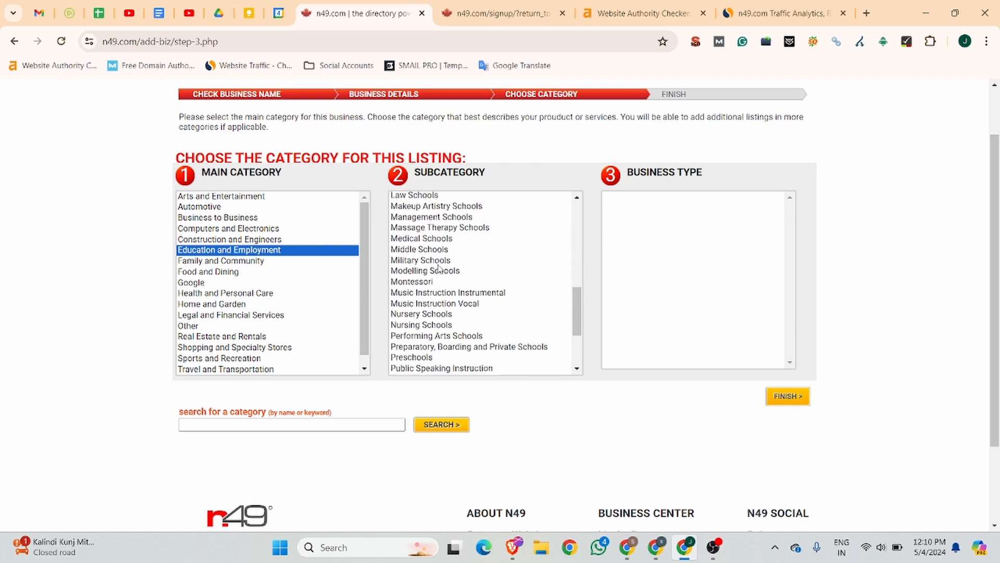
{"action": "scroll", "coordinate": [437, 321], "scroll_direction": "up", "scroll_amount": 4}
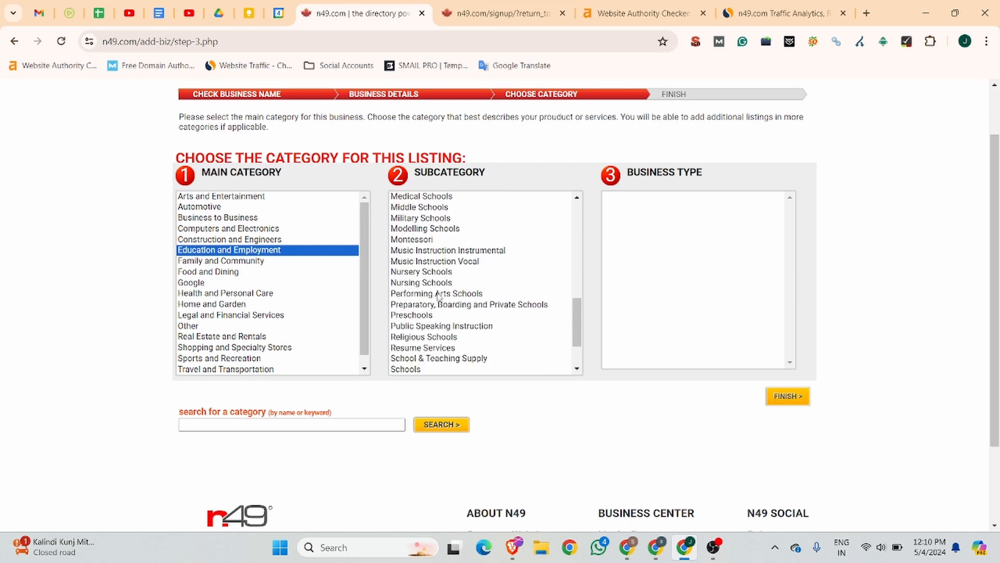
{"action": "scroll", "coordinate": [439, 298], "scroll_direction": "up", "scroll_amount": 2}
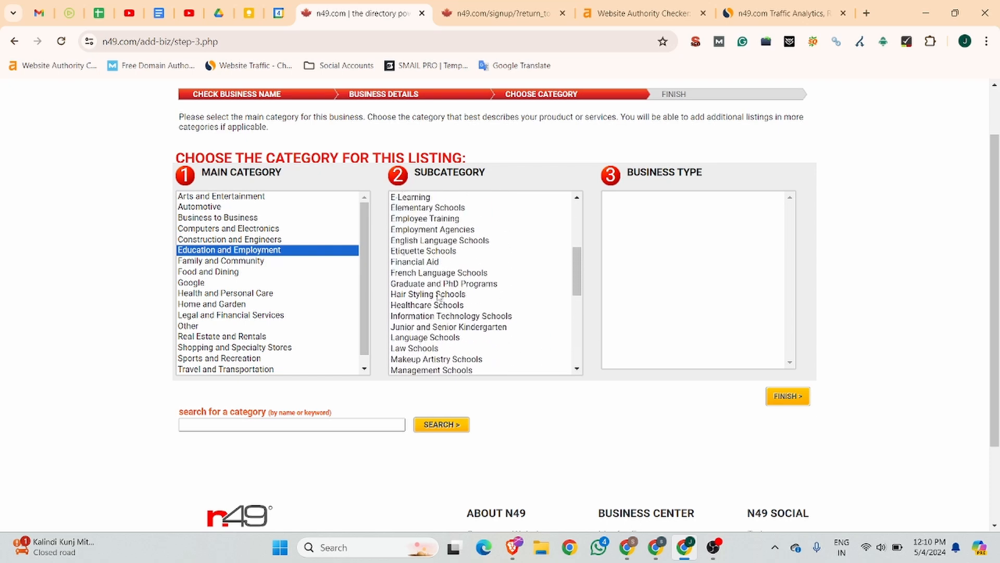
{"action": "scroll", "coordinate": [427, 270], "scroll_direction": "up", "scroll_amount": 2}
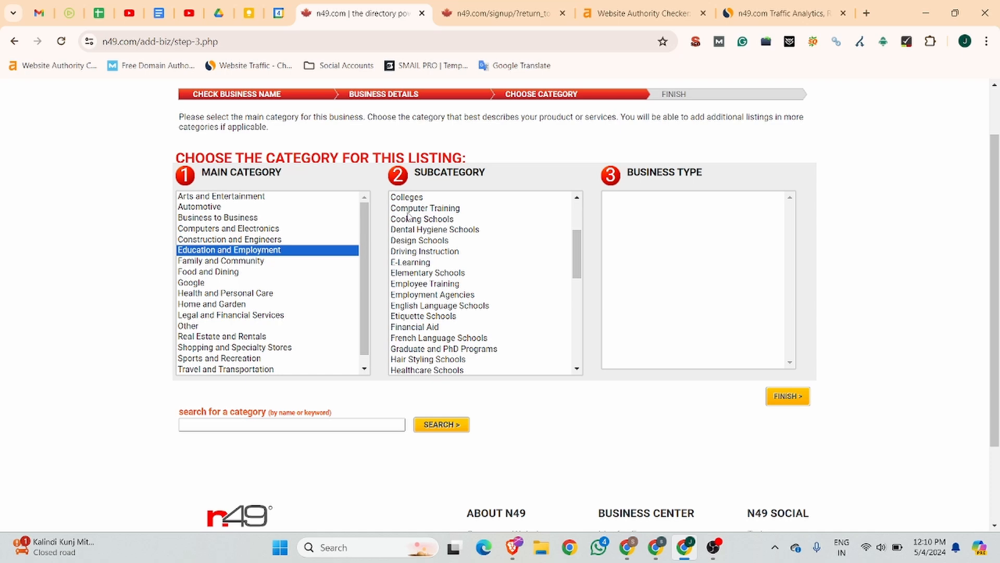
{"action": "scroll", "coordinate": [408, 255], "scroll_direction": "up", "scroll_amount": 2}
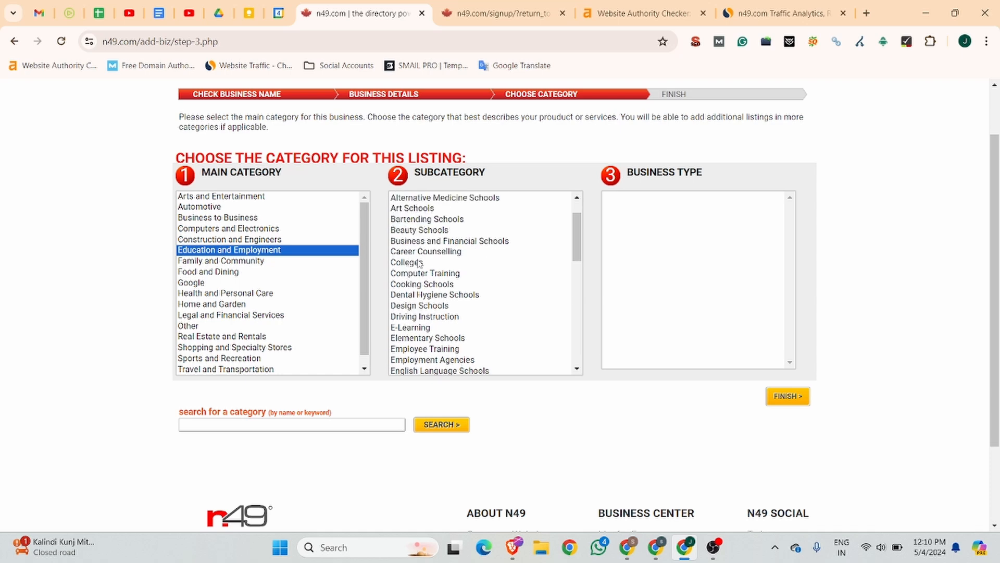
{"action": "scroll", "coordinate": [417, 271], "scroll_direction": "up", "scroll_amount": 3}
{"action": "scroll", "coordinate": [417, 255], "scroll_direction": "down", "scroll_amount": 1}
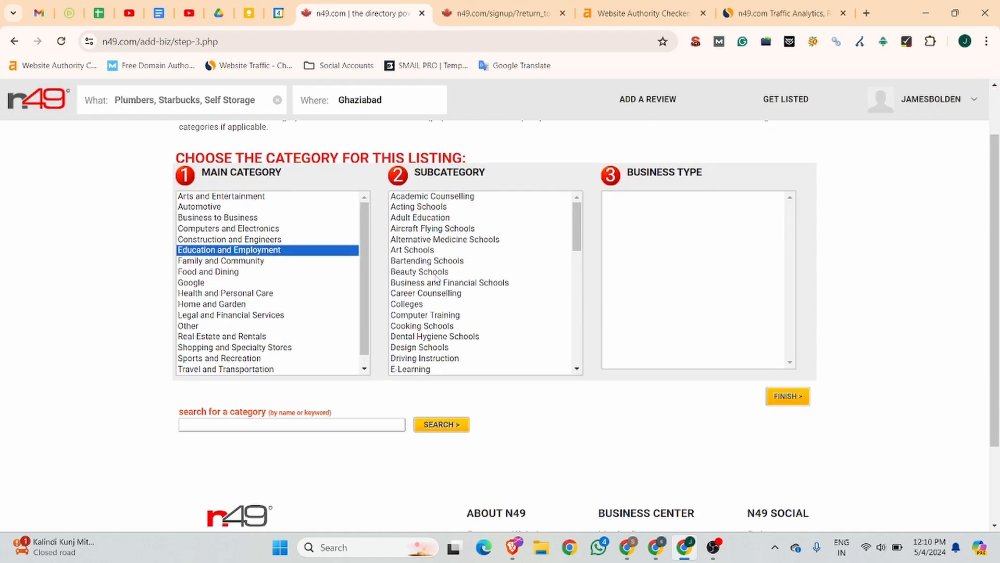
{"action": "scroll", "coordinate": [436, 279], "scroll_direction": "down", "scroll_amount": 2}
{"action": "left_click", "coordinate": [436, 228]}
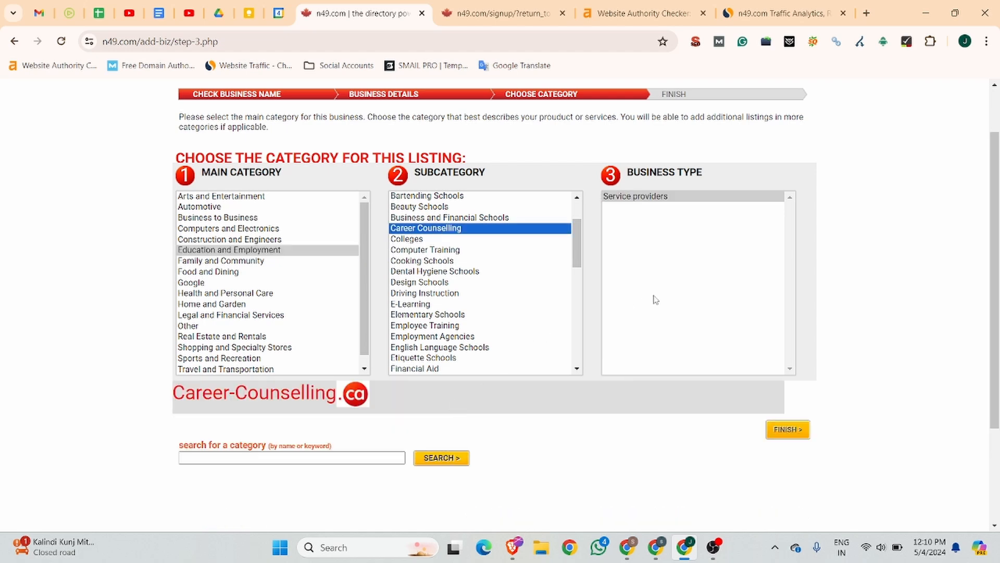
{"action": "left_click", "coordinate": [789, 430]}
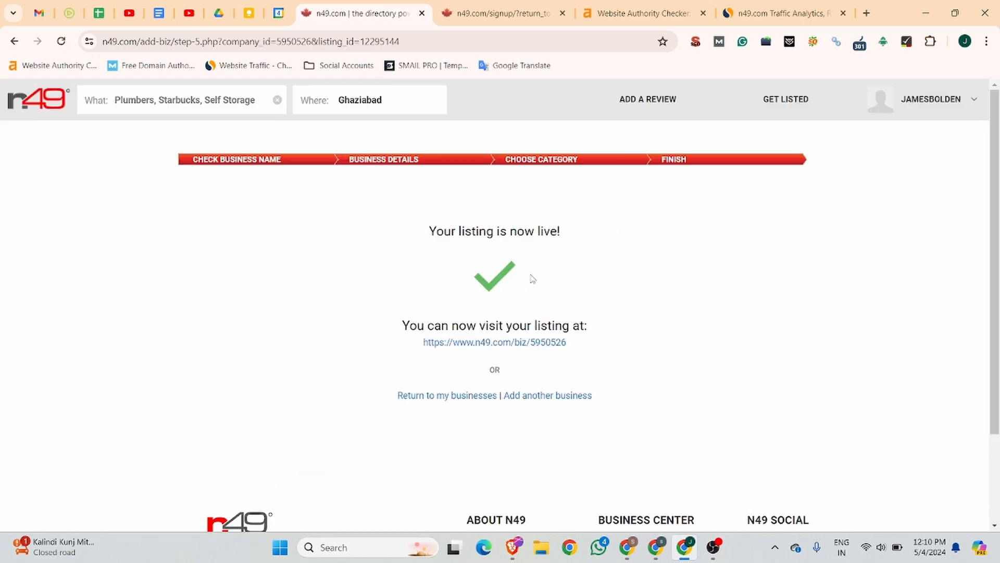
Step: Open the live Jobma listing, review its address, category, contact and description, then choose Edit business
{"action": "left_click", "coordinate": [531, 343]}
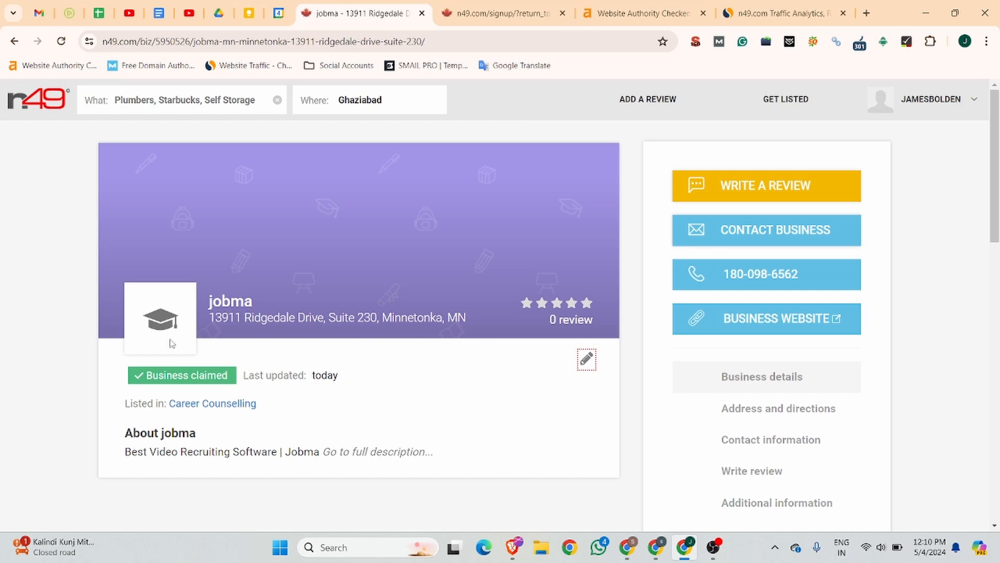
{"action": "scroll", "coordinate": [538, 248], "scroll_direction": "down", "scroll_amount": 5}
{"action": "scroll", "coordinate": [608, 254], "scroll_direction": "up", "scroll_amount": 3}
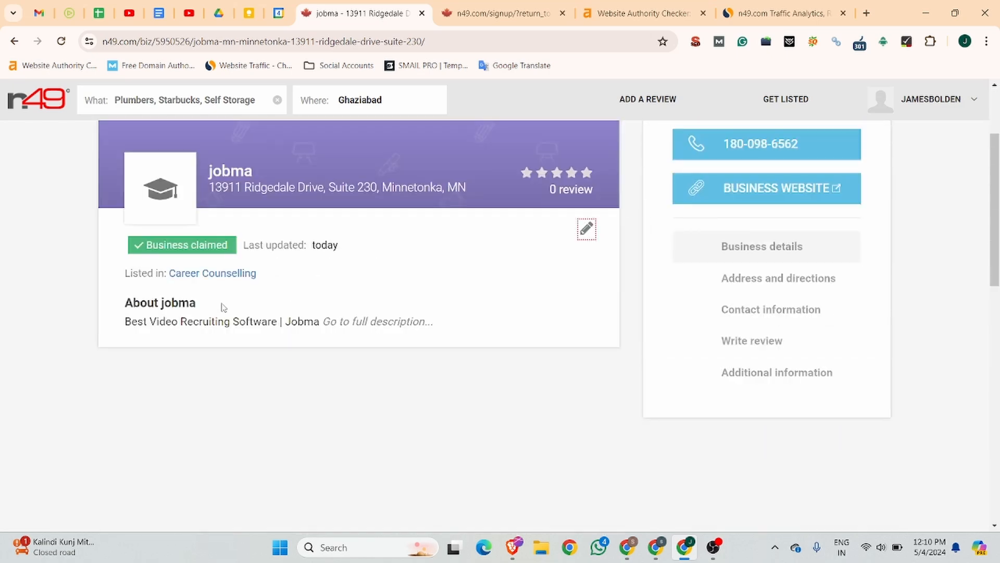
{"action": "scroll", "coordinate": [223, 308], "scroll_direction": "down", "scroll_amount": 2}
{"action": "scroll", "coordinate": [374, 251], "scroll_direction": "down", "scroll_amount": 6}
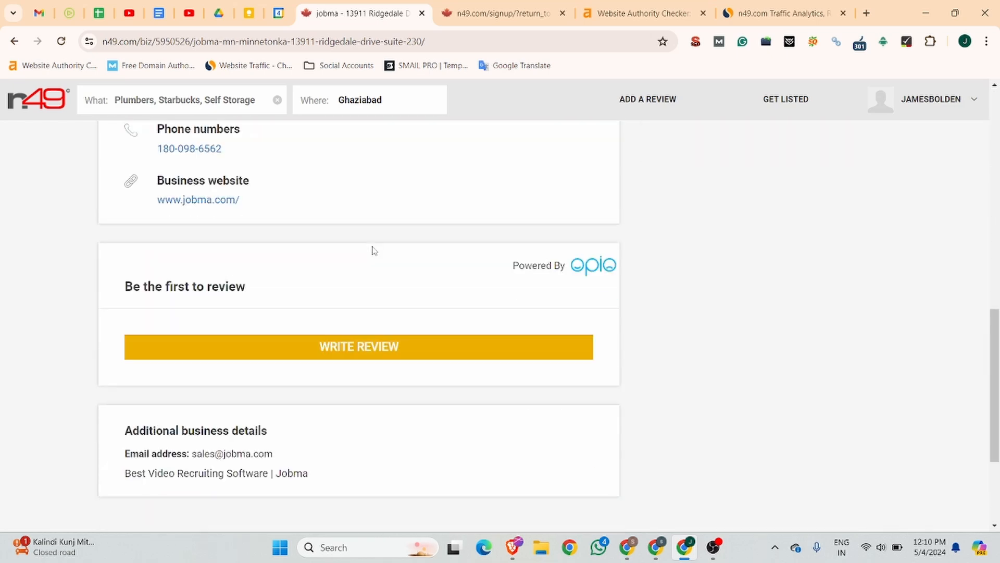
{"action": "scroll", "coordinate": [373, 251], "scroll_direction": "up", "scroll_amount": 8}
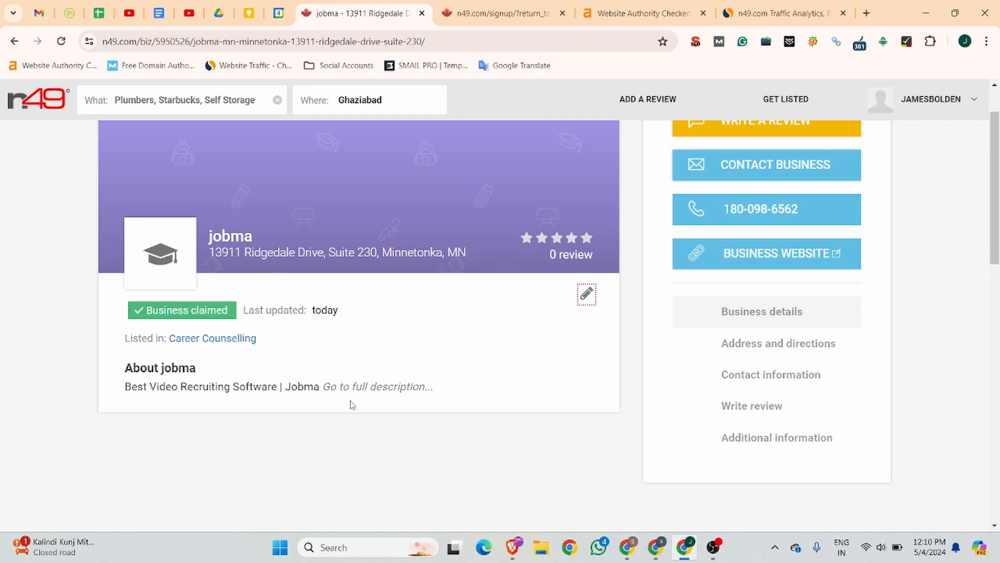
{"action": "scroll", "coordinate": [349, 396], "scroll_direction": "down", "scroll_amount": 8}
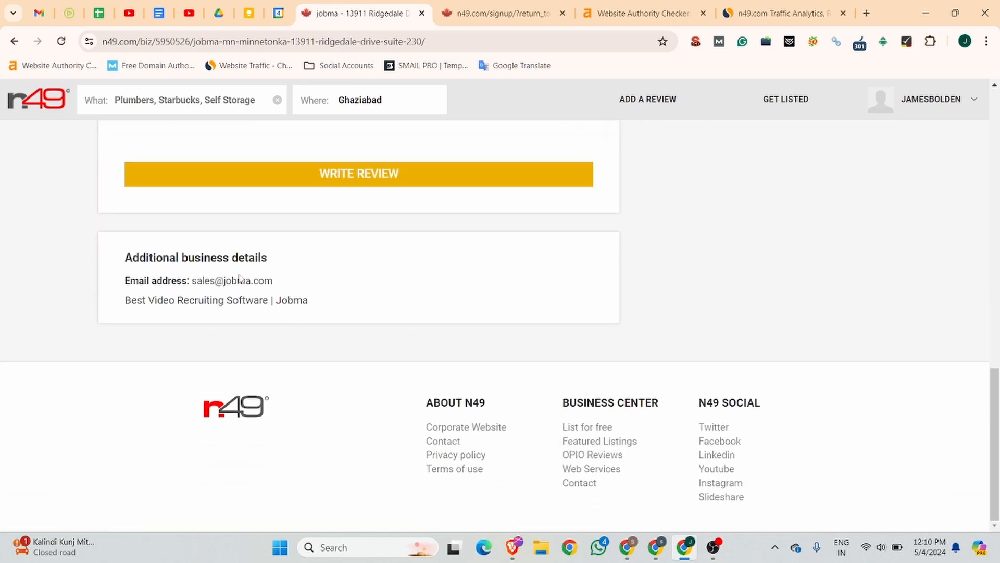
{"action": "scroll", "coordinate": [323, 285], "scroll_direction": "up", "scroll_amount": 6}
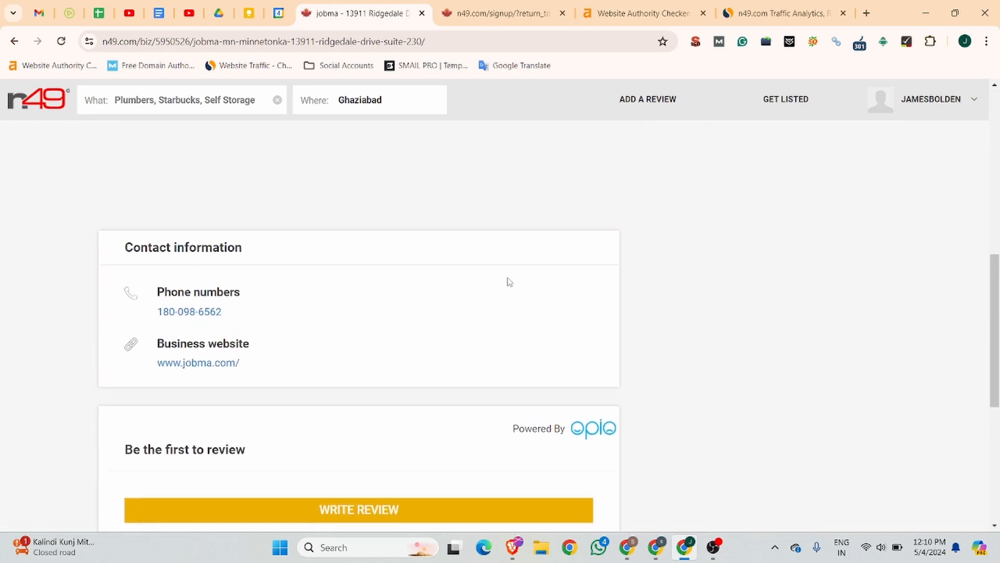
{"action": "scroll", "coordinate": [521, 281], "scroll_direction": "up", "scroll_amount": 8}
{"action": "left_click", "coordinate": [586, 318]}
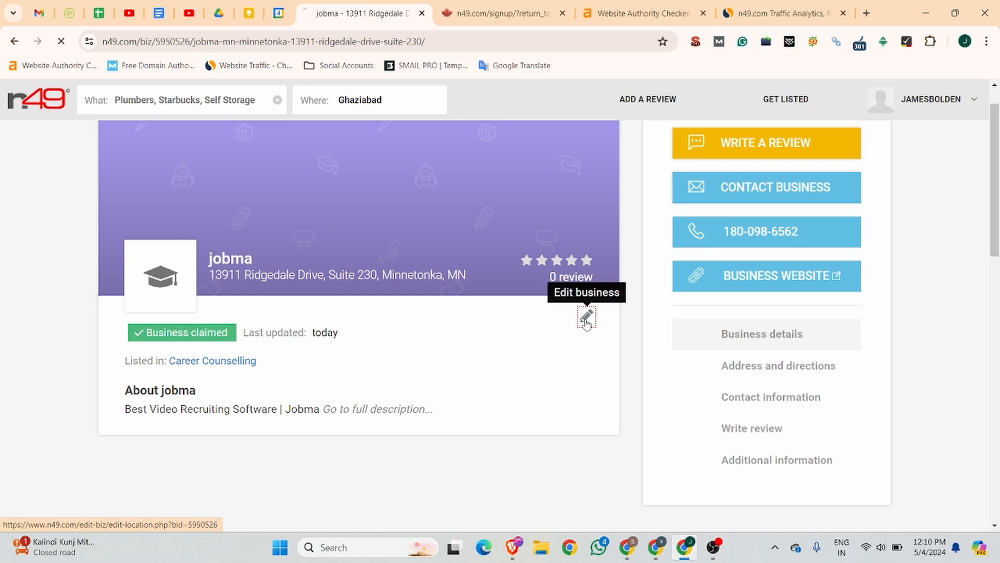
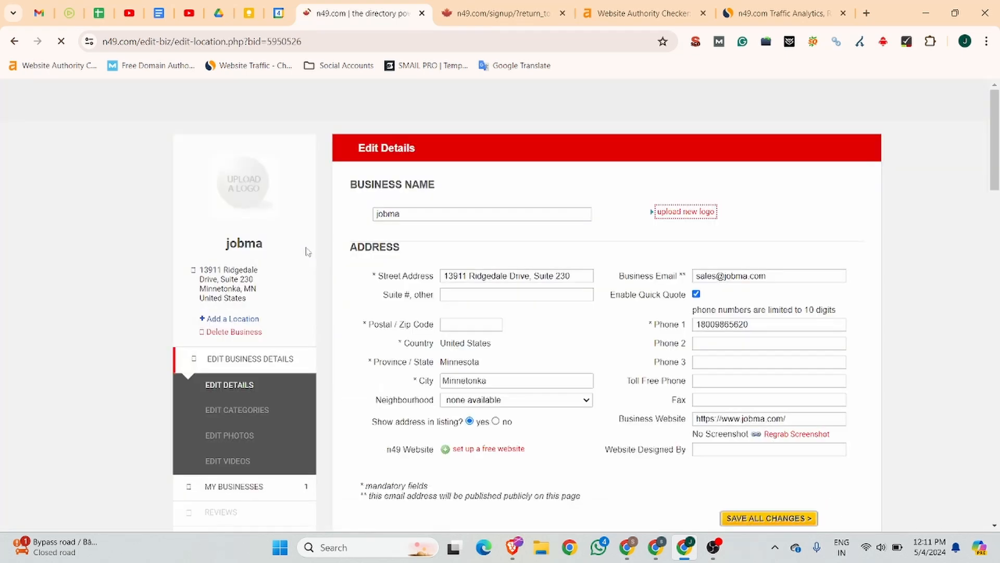
Step: Change the business name to Jobma using the suggested name
{"action": "left_click", "coordinate": [376, 212]}
{"action": "key", "text": "Delete"}
{"action": "type", "text": "J"}
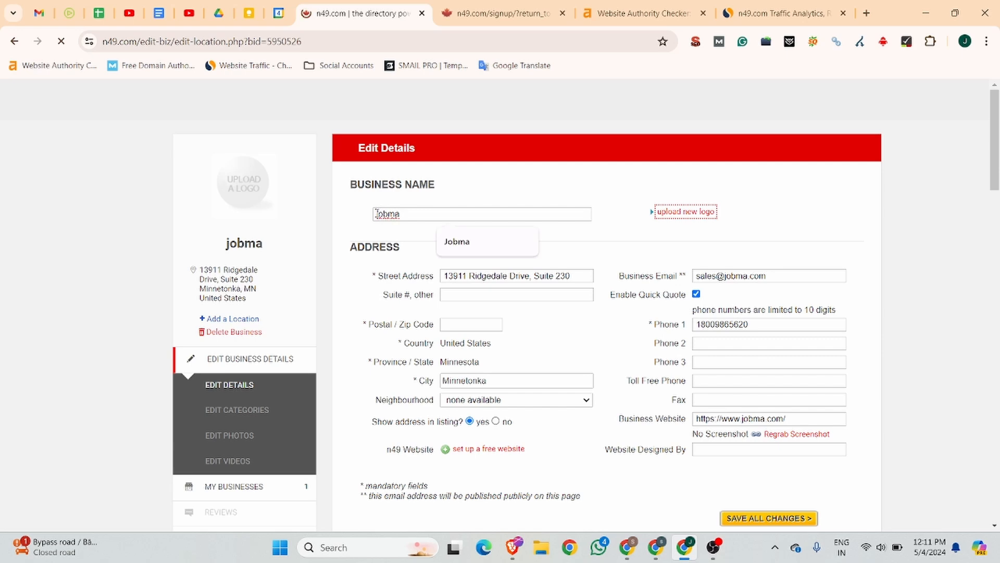
{"action": "left_click", "coordinate": [471, 244]}
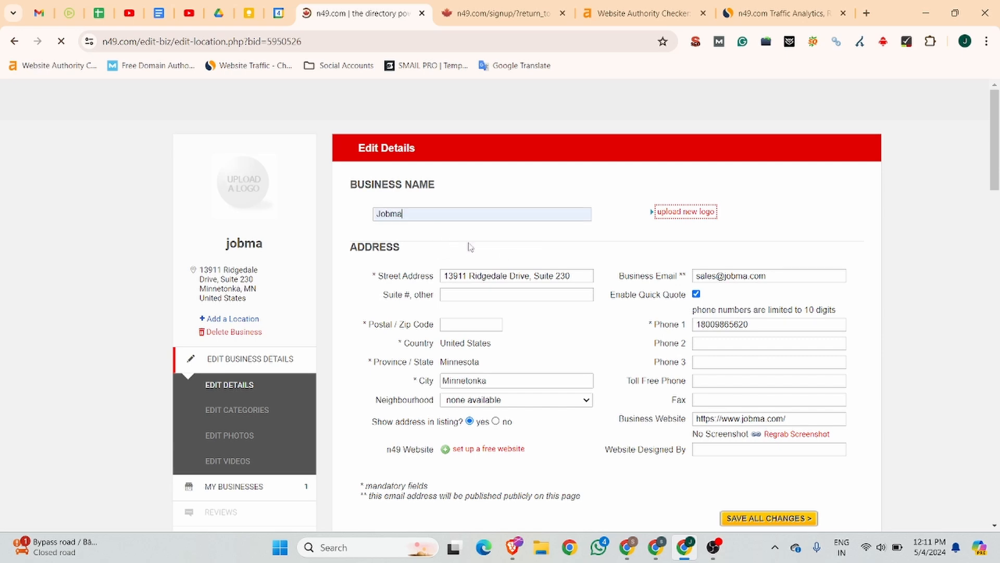
Step: Upload jobma_logo.jpeg as the listing's new logo
{"action": "left_click", "coordinate": [686, 214]}
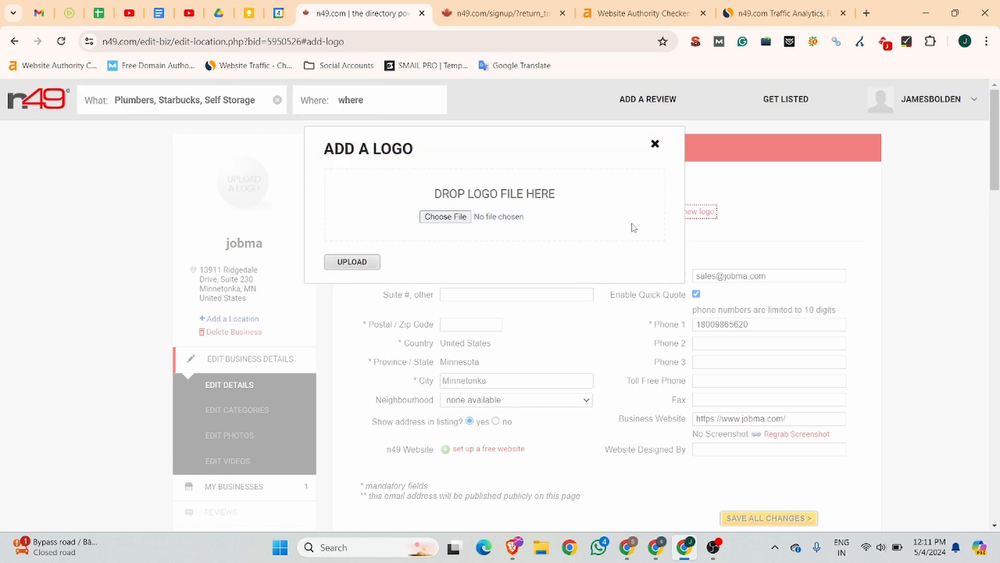
{"action": "left_click", "coordinate": [440, 217]}
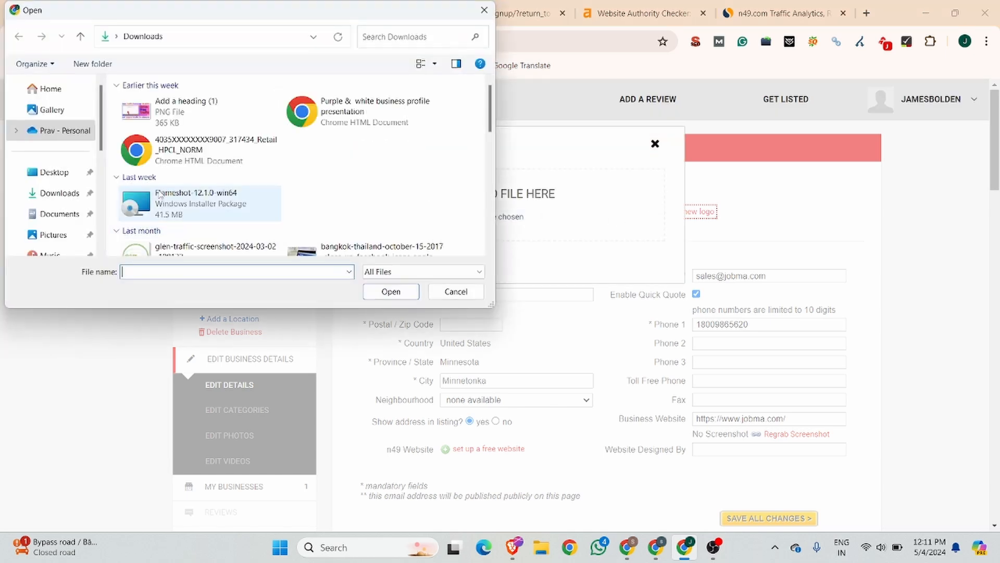
{"action": "scroll", "coordinate": [177, 217], "scroll_direction": "down", "scroll_amount": 2}
{"action": "scroll", "coordinate": [188, 177], "scroll_direction": "up", "scroll_amount": 3}
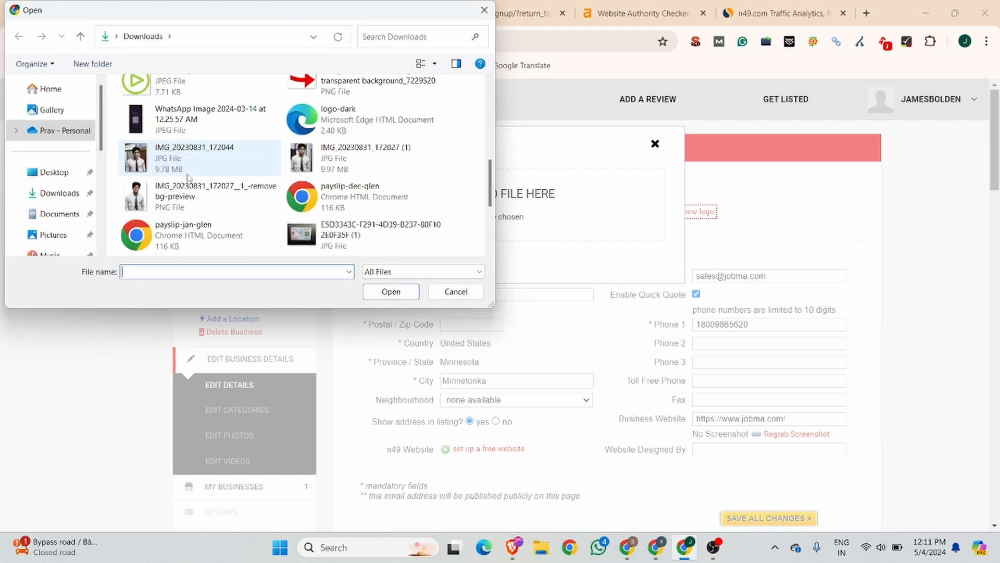
{"action": "left_click", "coordinate": [177, 88]}
{"action": "left_click", "coordinate": [399, 289]}
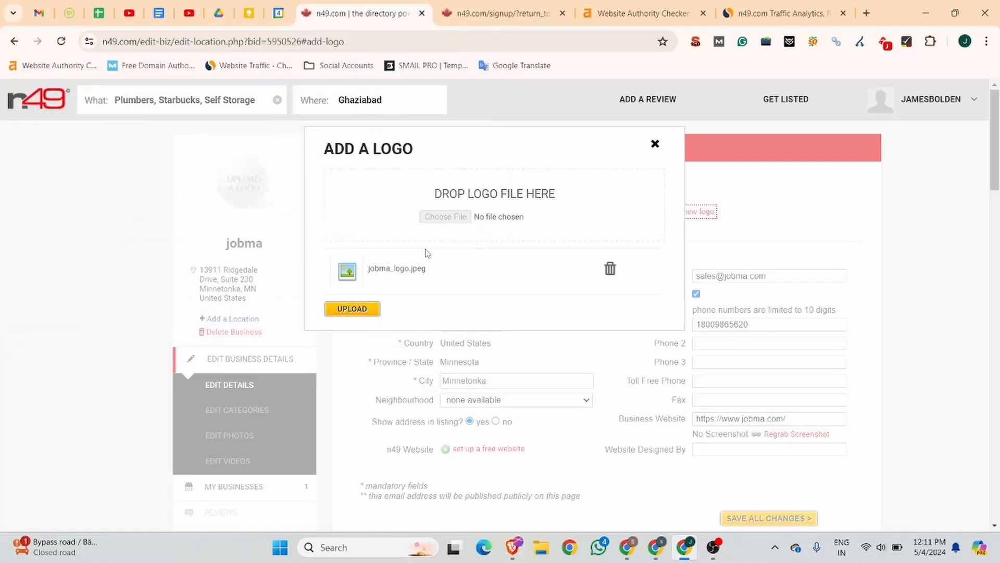
{"action": "left_click", "coordinate": [351, 310]}
{"action": "left_click", "coordinate": [352, 312]}
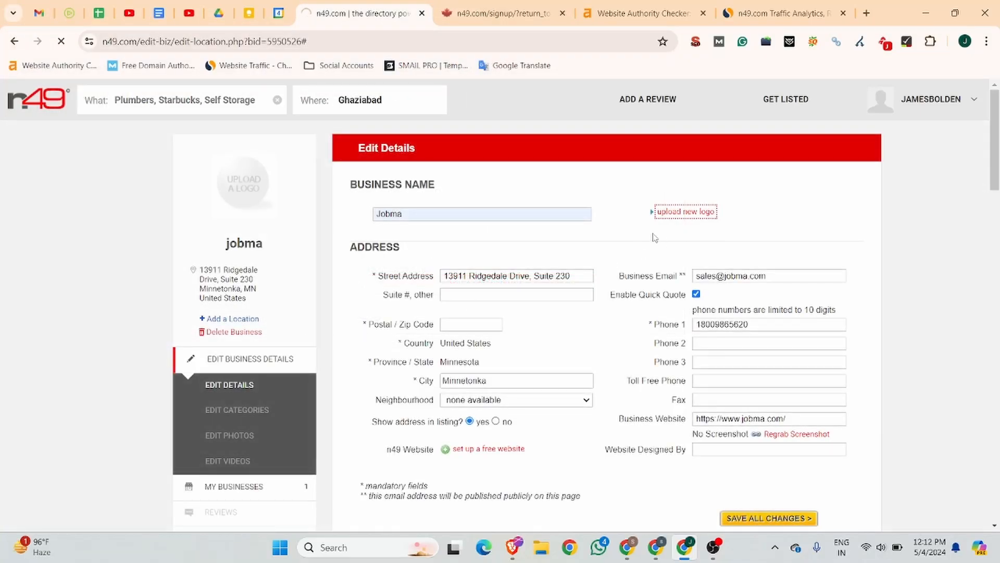
{"action": "scroll", "coordinate": [654, 237], "scroll_direction": "down", "scroll_amount": 10}
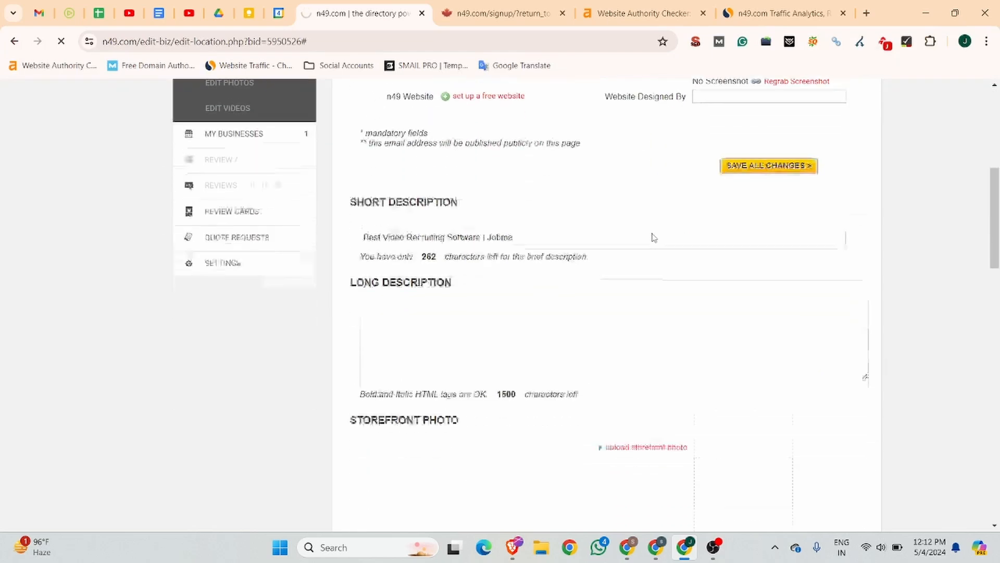
{"action": "left_click", "coordinate": [408, 227]}
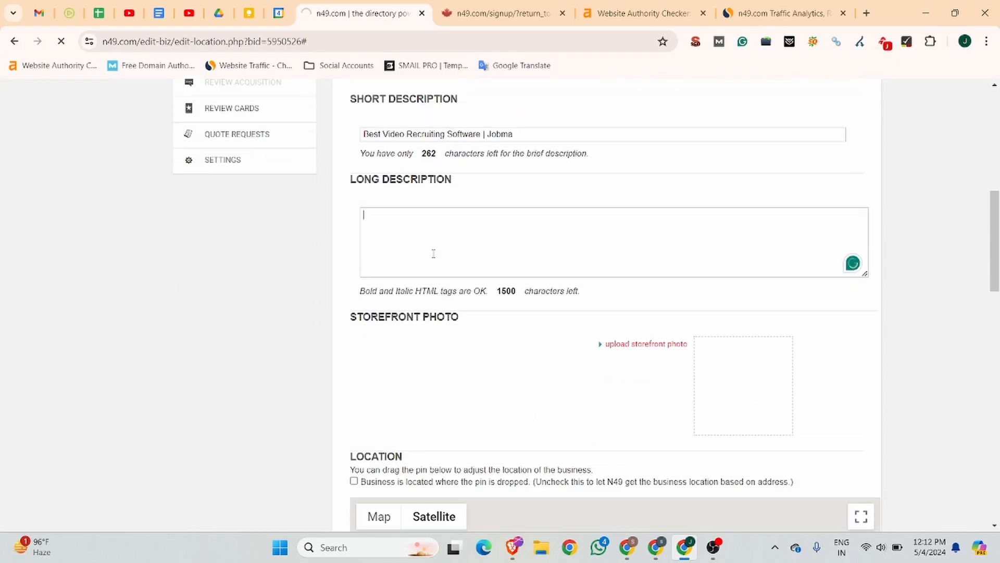
Step: Copy the About paragraph from the Business Listing notes document and return to n49
{"action": "left_click", "coordinate": [159, 13]}
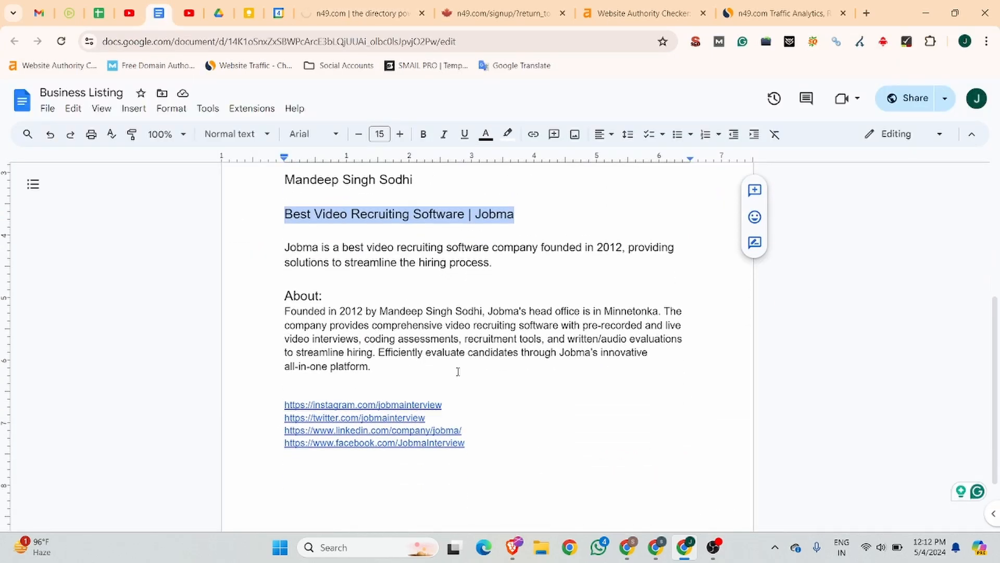
{"action": "left_click_drag", "start_coordinate": [373, 363], "coordinate": [252, 304]}
{"action": "key", "text": "ctrl+c"}
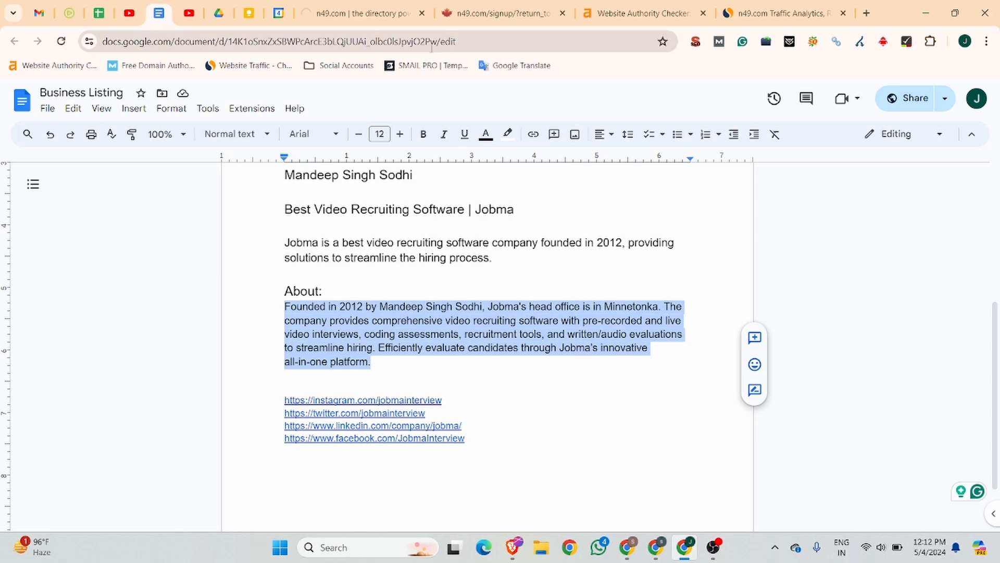
{"action": "left_click", "coordinate": [365, 14]}
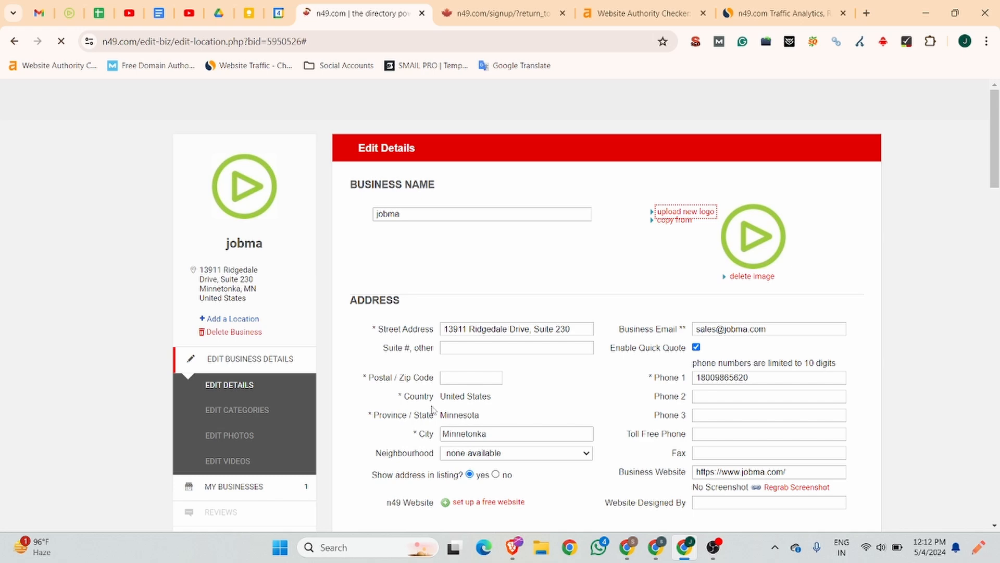
Step: Paste the copied About paragraph into the Long Description box
{"action": "scroll", "coordinate": [522, 299], "scroll_direction": "down", "scroll_amount": 6}
{"action": "left_click", "coordinate": [394, 341]}
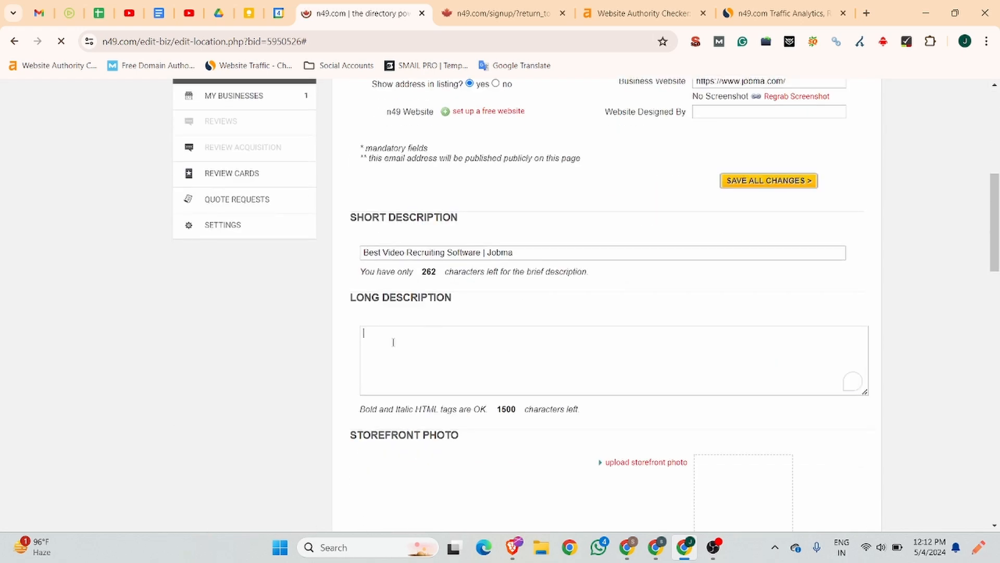
{"action": "key", "text": "ctrl+v"}
Step: Open the storefront photo file picker, then cancel without choosing a photo
{"action": "scroll", "coordinate": [454, 341], "scroll_direction": "down", "scroll_amount": 2}
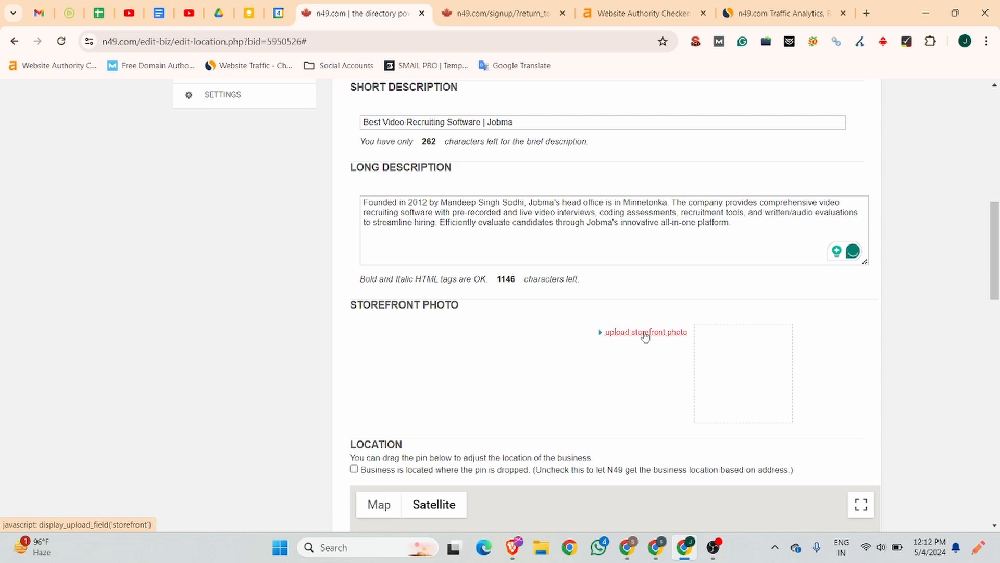
{"action": "left_click", "coordinate": [645, 334]}
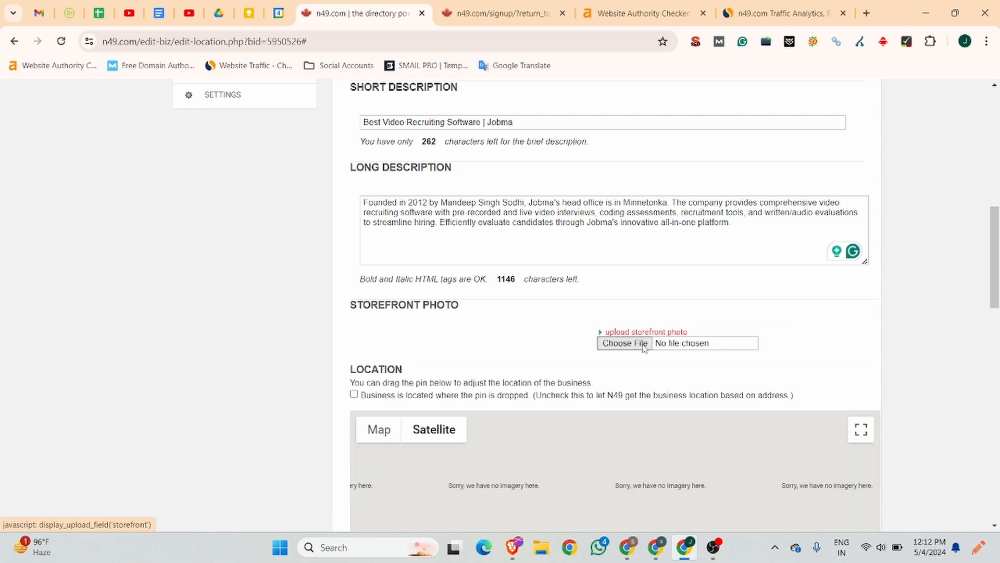
{"action": "left_click", "coordinate": [642, 346]}
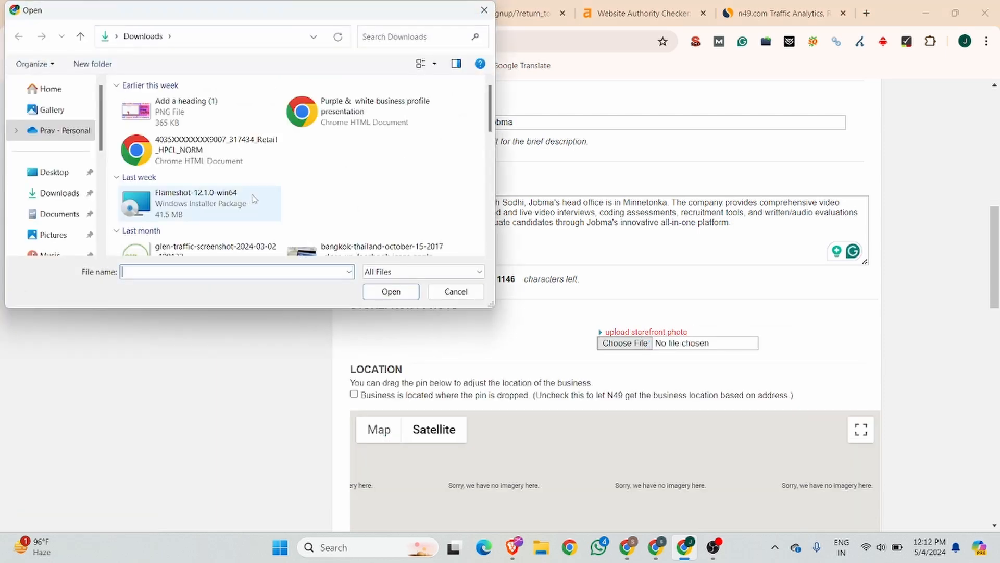
{"action": "scroll", "coordinate": [254, 199], "scroll_direction": "down", "scroll_amount": 3}
{"action": "scroll", "coordinate": [254, 198], "scroll_direction": "down", "scroll_amount": 3}
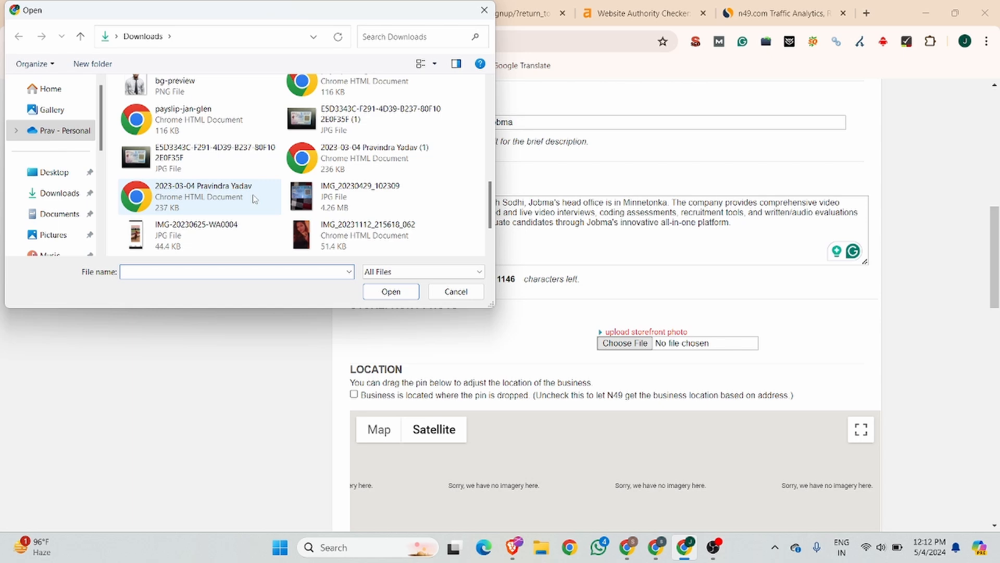
{"action": "scroll", "coordinate": [253, 198], "scroll_direction": "down", "scroll_amount": 3}
{"action": "scroll", "coordinate": [255, 200], "scroll_direction": "up", "scroll_amount": 15}
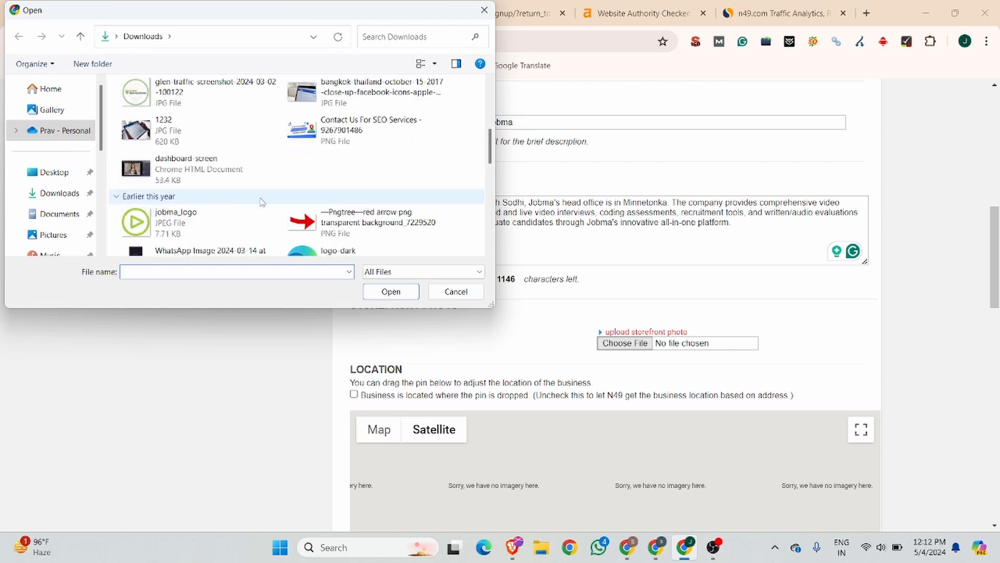
{"action": "left_click", "coordinate": [455, 292]}
Step: Save the jobma.com homepage dashboard screenshot to Downloads as dashboard-screen (1).webp
{"action": "left_click", "coordinate": [70, 13]}
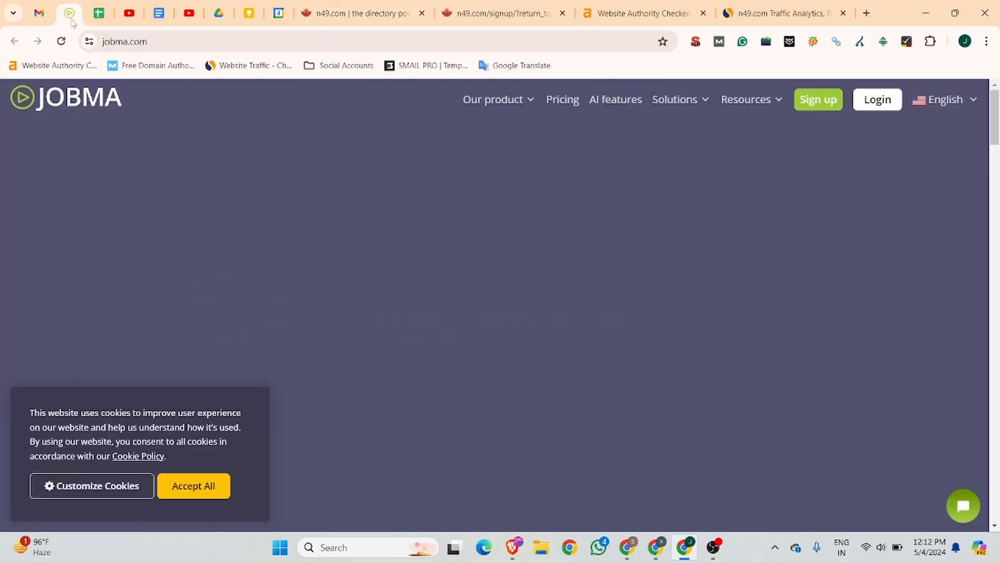
{"action": "scroll", "coordinate": [541, 216], "scroll_direction": "down", "scroll_amount": 15}
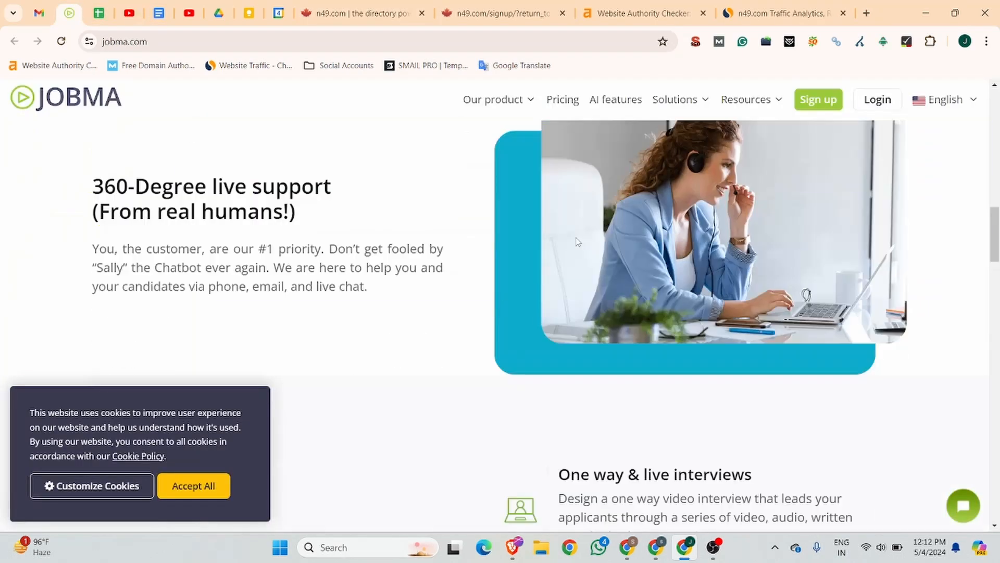
{"action": "scroll", "coordinate": [563, 245], "scroll_direction": "down", "scroll_amount": 2}
{"action": "scroll", "coordinate": [485, 231], "scroll_direction": "up", "scroll_amount": 5}
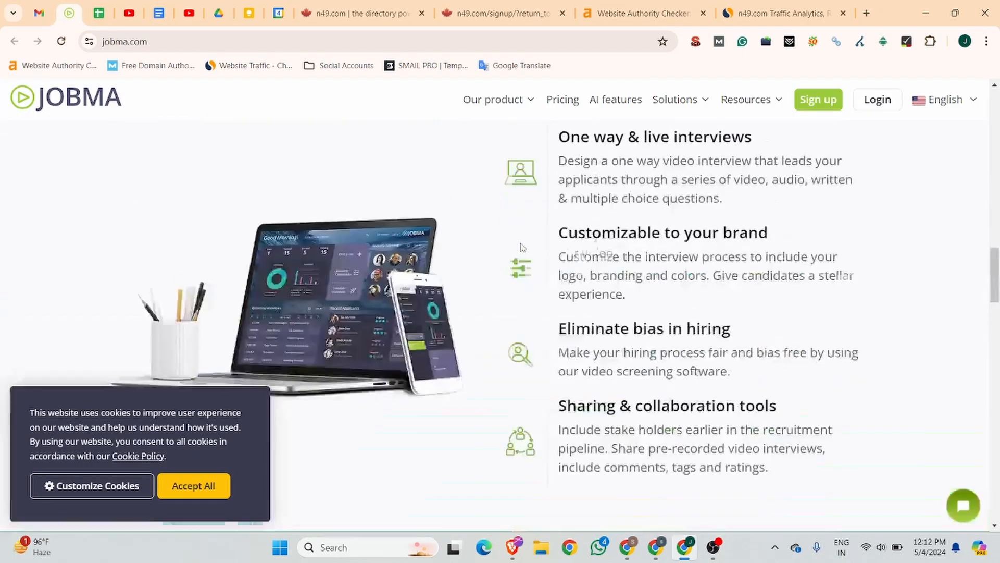
{"action": "scroll", "coordinate": [486, 233], "scroll_direction": "down", "scroll_amount": 15}
{"action": "scroll", "coordinate": [521, 246], "scroll_direction": "down", "scroll_amount": 10}
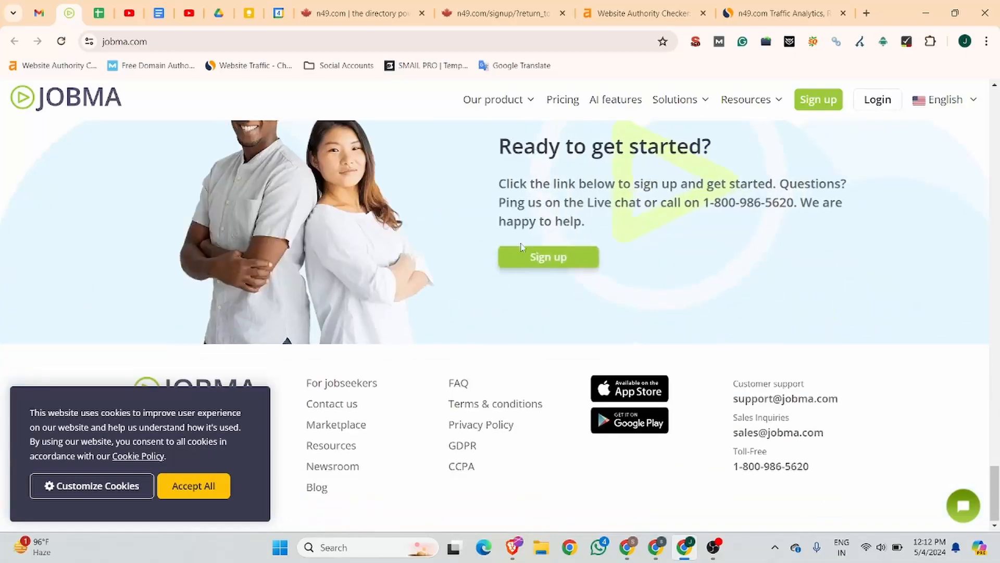
{"action": "scroll", "coordinate": [521, 246], "scroll_direction": "up", "scroll_amount": 8}
{"action": "scroll", "coordinate": [536, 247], "scroll_direction": "up", "scroll_amount": 20}
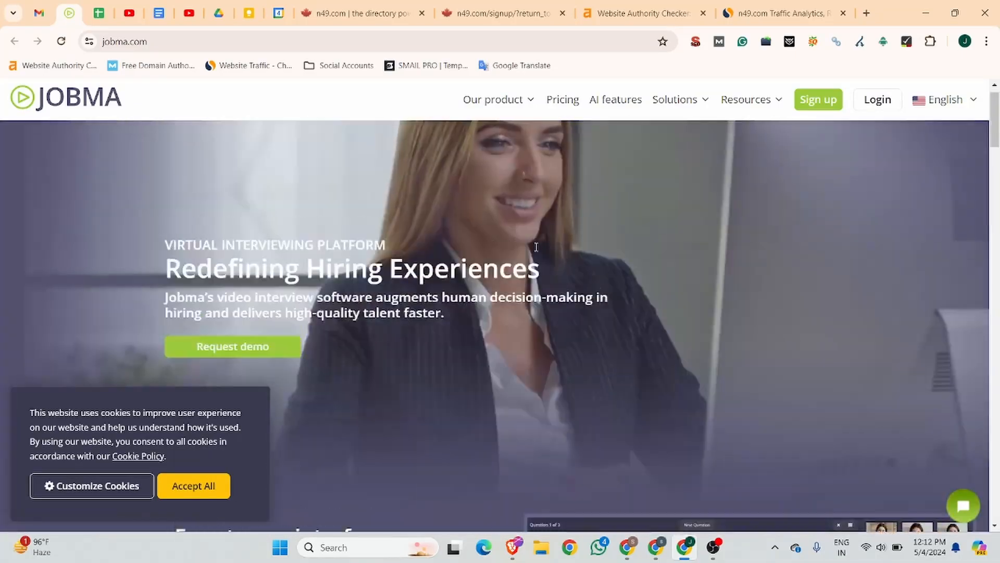
{"action": "scroll", "coordinate": [535, 244], "scroll_direction": "down", "scroll_amount": 8}
{"action": "scroll", "coordinate": [607, 295], "scroll_direction": "down", "scroll_amount": 3}
{"action": "scroll", "coordinate": [607, 294], "scroll_direction": "up", "scroll_amount": 4}
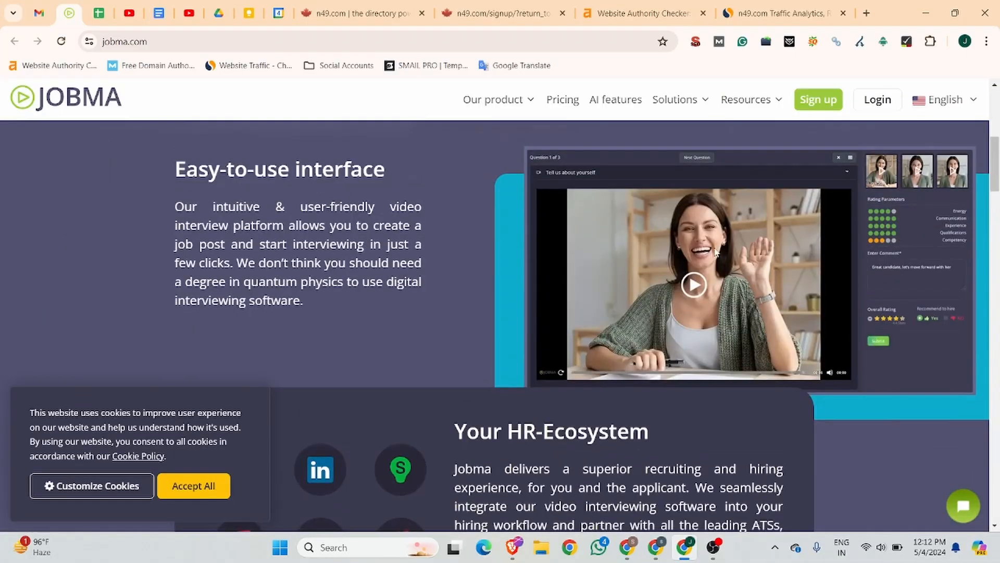
{"action": "right_click", "coordinate": [714, 249]}
{"action": "left_click", "coordinate": [749, 282]}
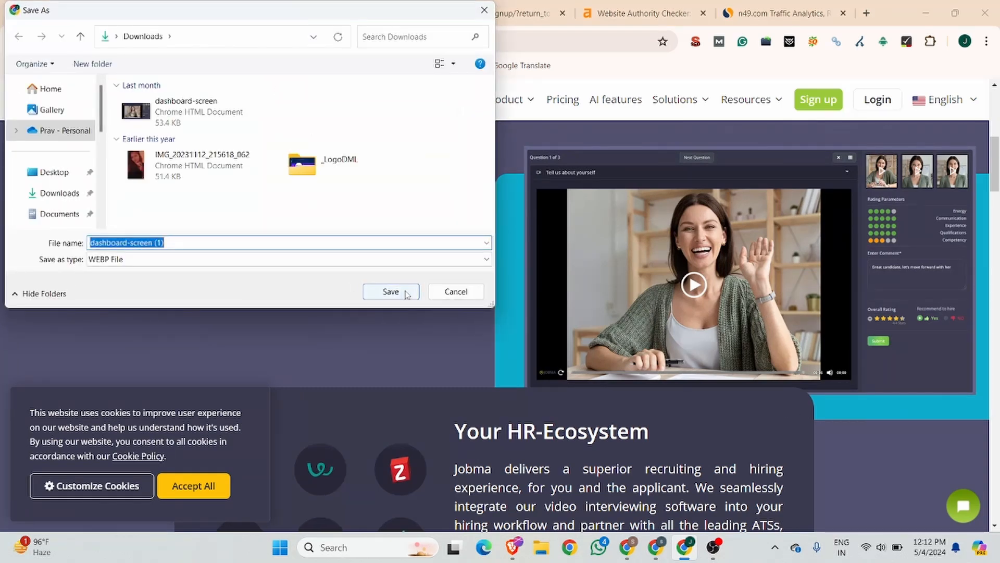
{"action": "left_click", "coordinate": [389, 291]}
Step: Attach dashboard-screen (1) as the listing's storefront photo
{"action": "left_click", "coordinate": [386, 5]}
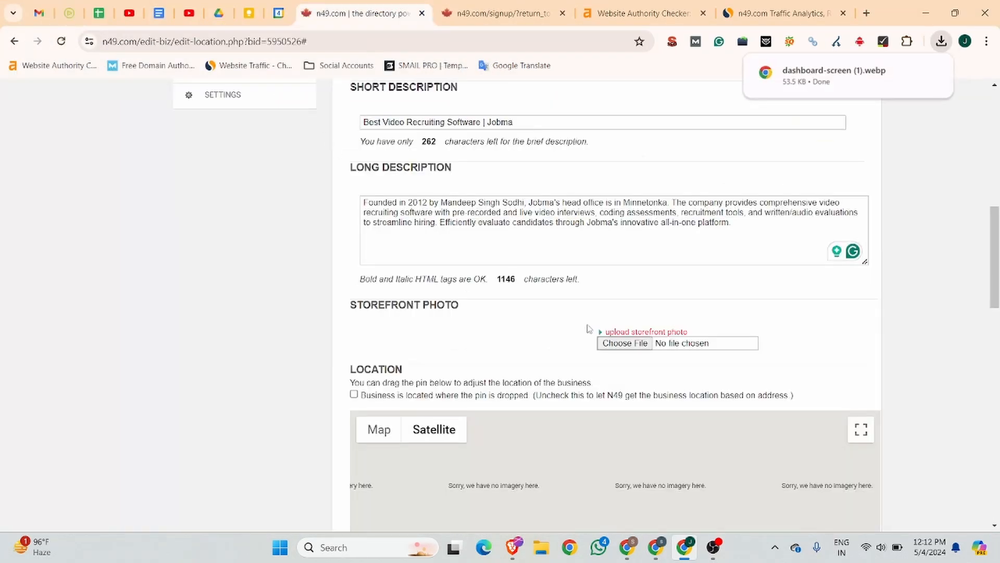
{"action": "left_click", "coordinate": [643, 347]}
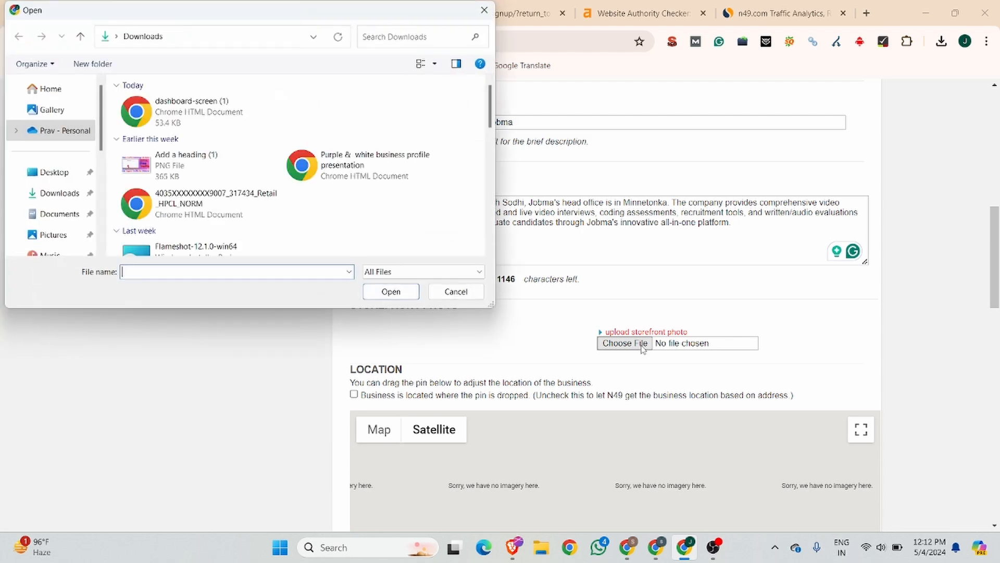
{"action": "left_click", "coordinate": [215, 125]}
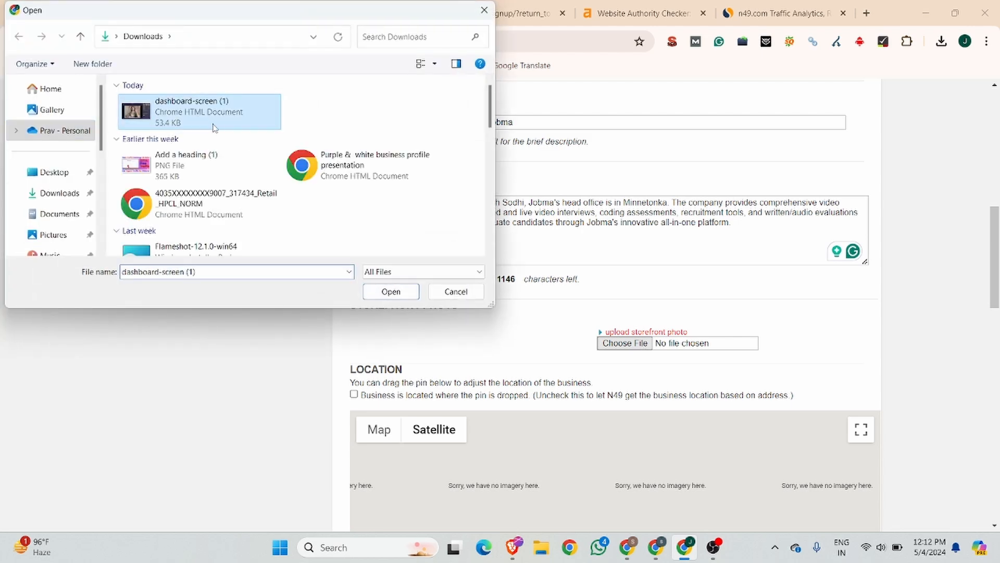
{"action": "left_click", "coordinate": [390, 291]}
Step: Check the hours in the notes and add Monday's hours as 8:30am–5:30pm
{"action": "scroll", "coordinate": [467, 402], "scroll_direction": "down", "scroll_amount": 12}
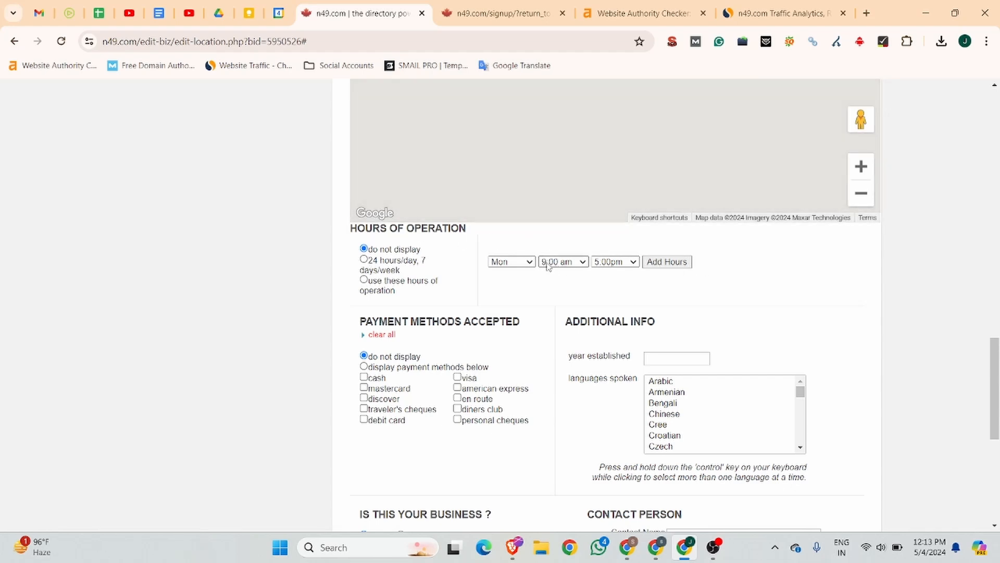
{"action": "left_click", "coordinate": [575, 265]}
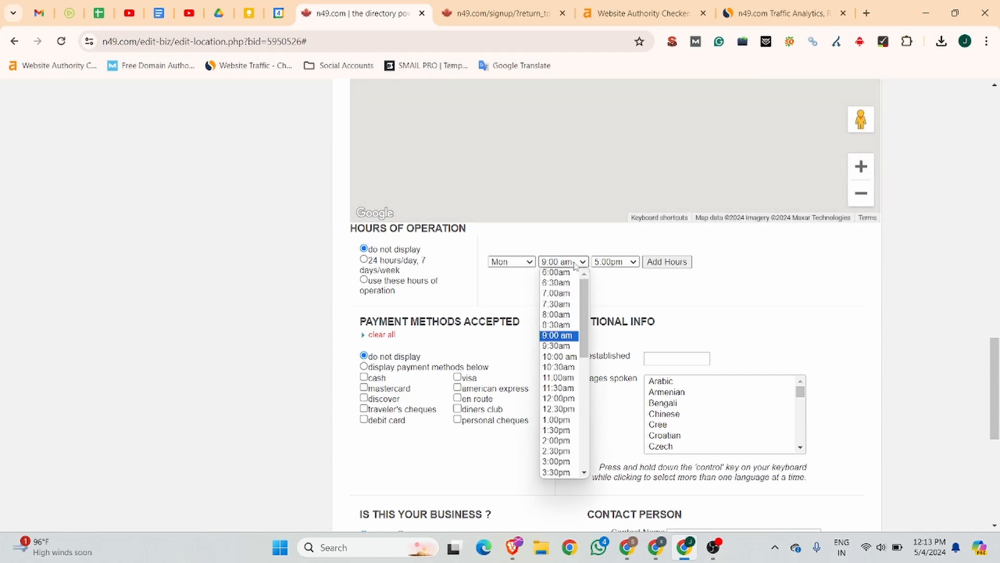
{"action": "left_click", "coordinate": [162, 11]}
{"action": "scroll", "coordinate": [368, 322], "scroll_direction": "up", "scroll_amount": 4}
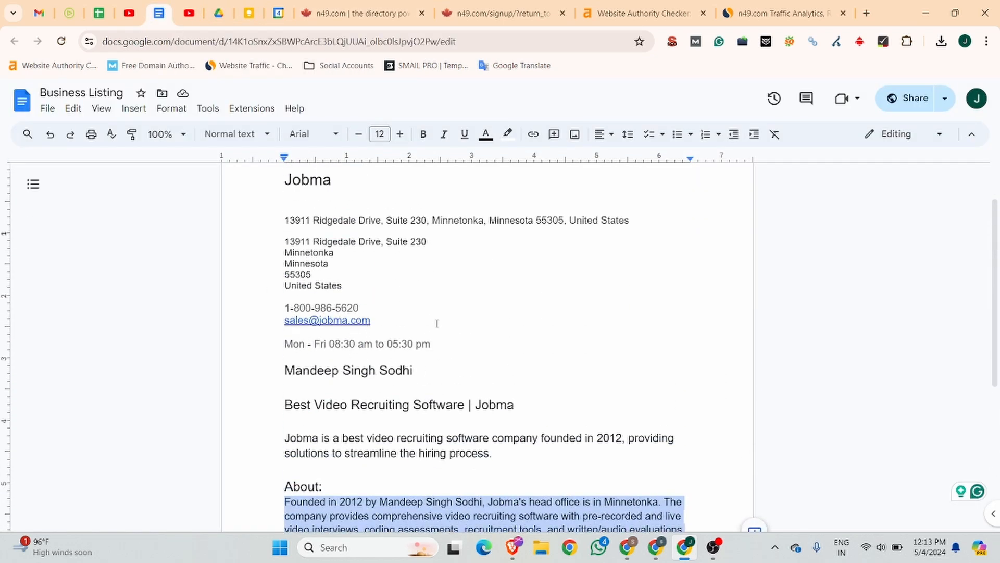
{"action": "left_click", "coordinate": [359, 13]}
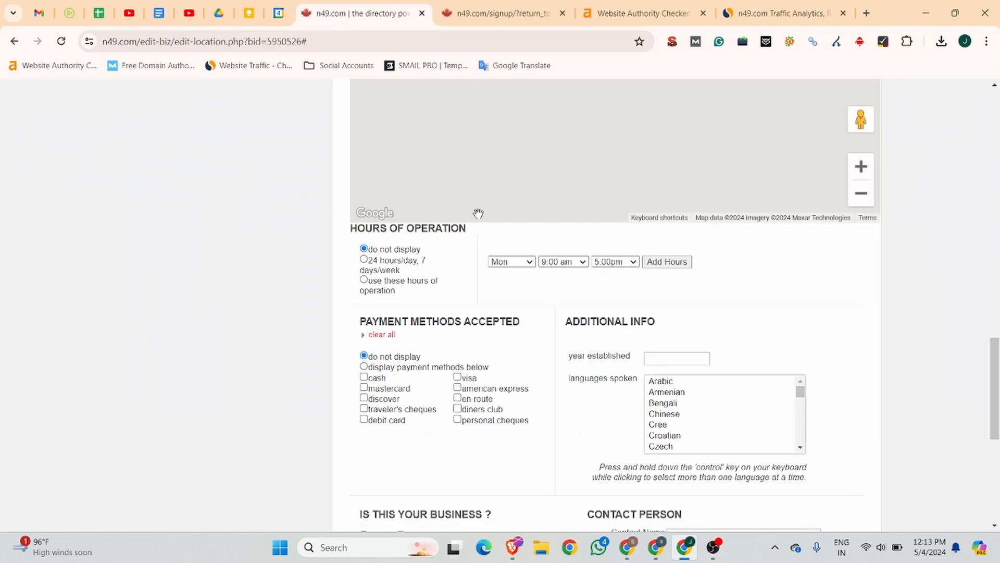
{"action": "left_click", "coordinate": [572, 262]}
{"action": "left_click", "coordinate": [556, 325]}
{"action": "left_click", "coordinate": [634, 262]}
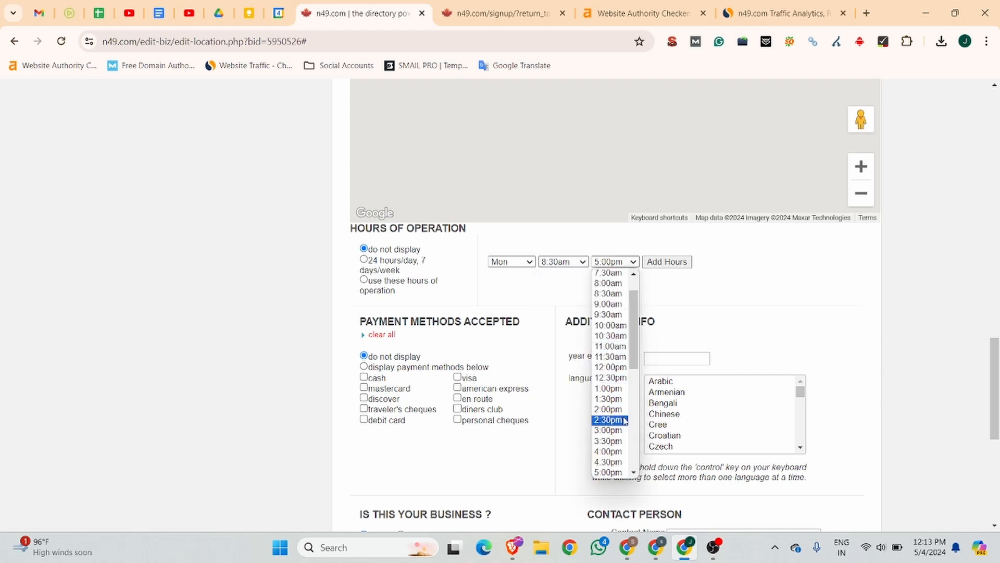
{"action": "scroll", "coordinate": [611, 469], "scroll_direction": "down", "scroll_amount": 3}
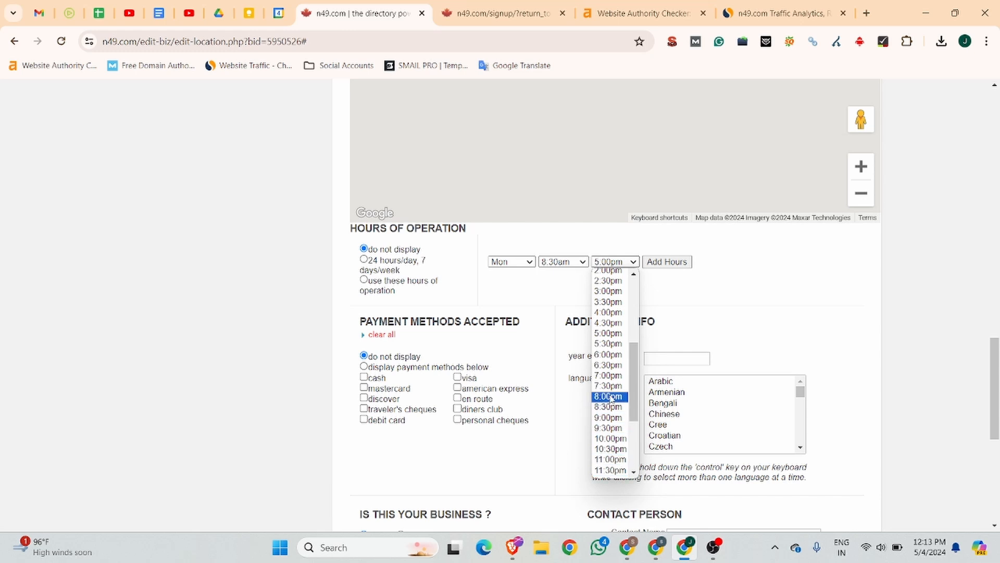
{"action": "left_click", "coordinate": [609, 343]}
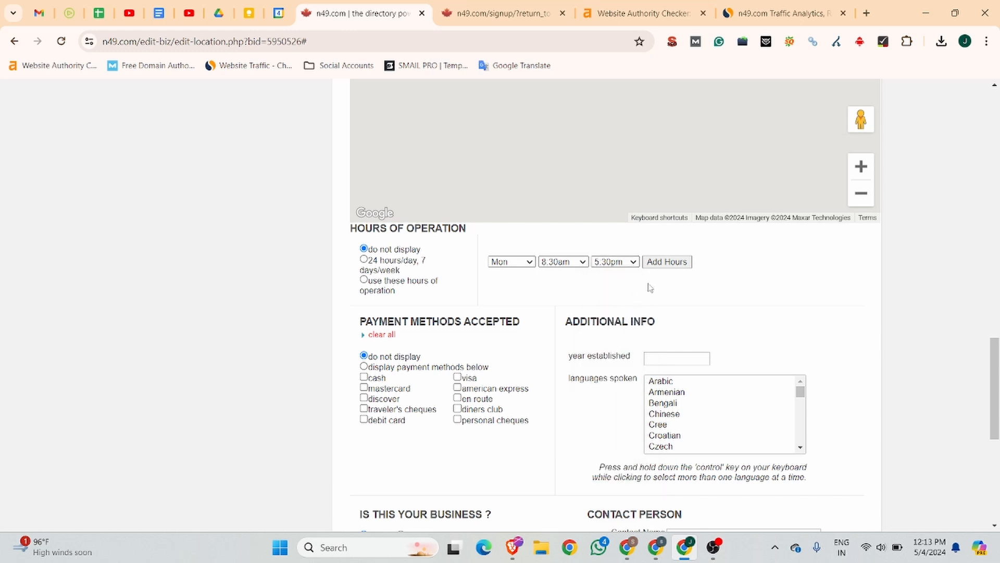
{"action": "left_click", "coordinate": [674, 263]}
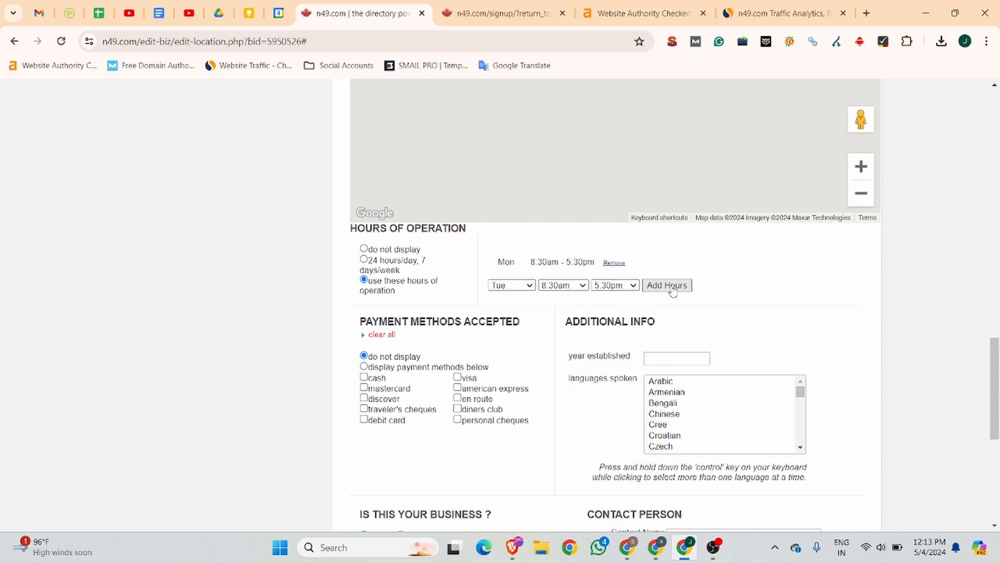
Step: Add 8:30am–5:30pm hours for Tuesday through Friday, leaving Saturday unset
{"action": "left_click", "coordinate": [672, 286]}
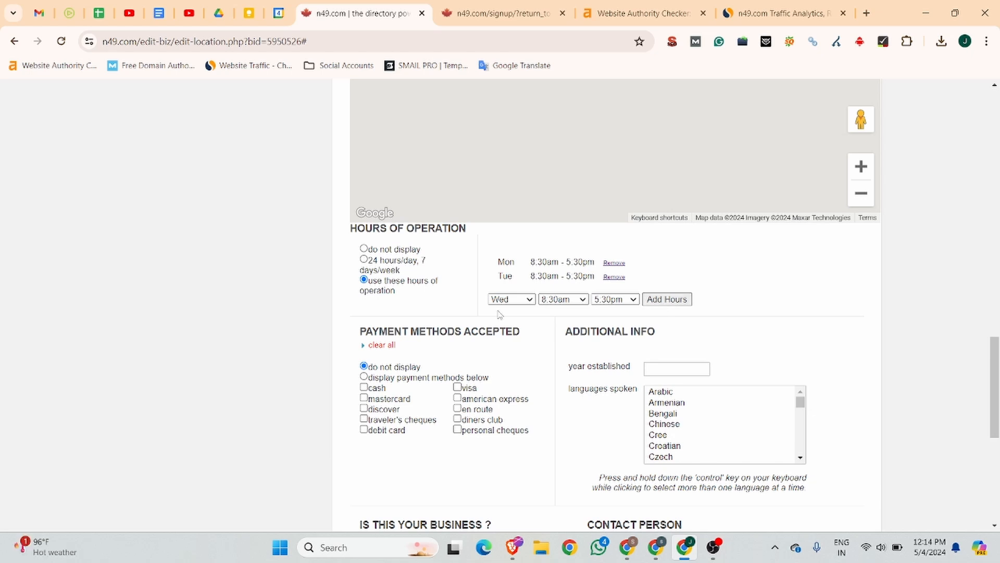
{"action": "left_click", "coordinate": [666, 299]}
{"action": "left_click", "coordinate": [666, 310]}
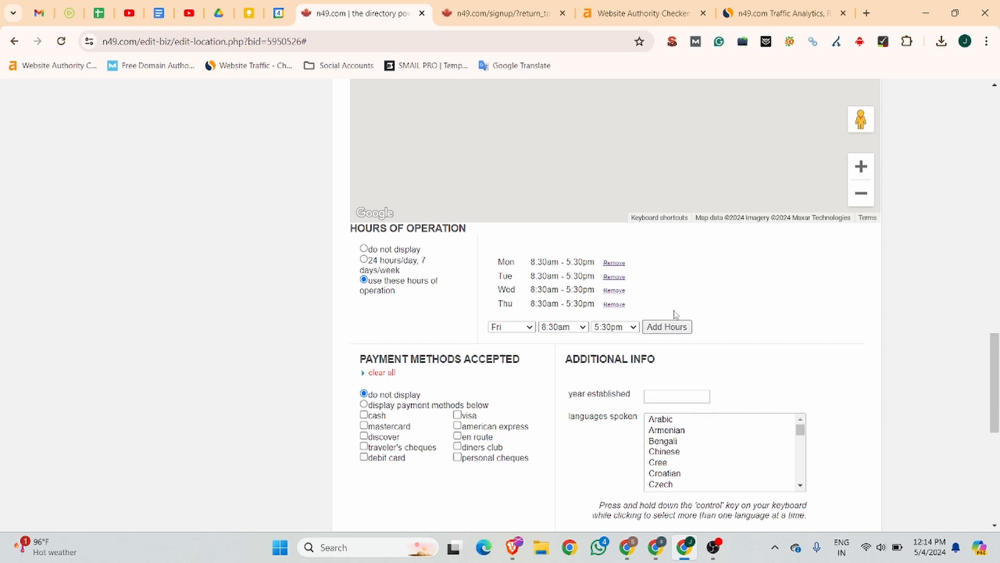
{"action": "left_click", "coordinate": [671, 327]}
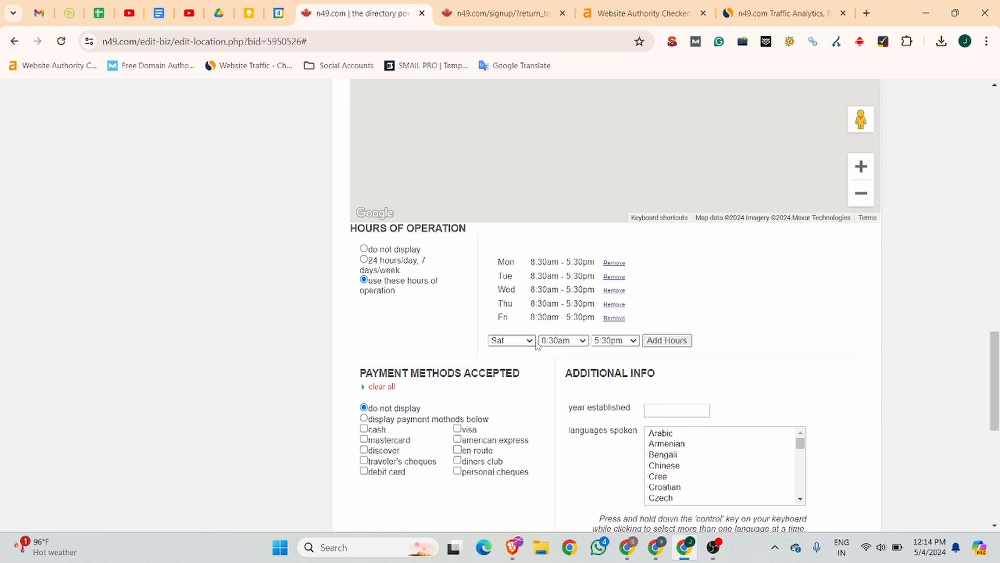
{"action": "left_click", "coordinate": [562, 341]}
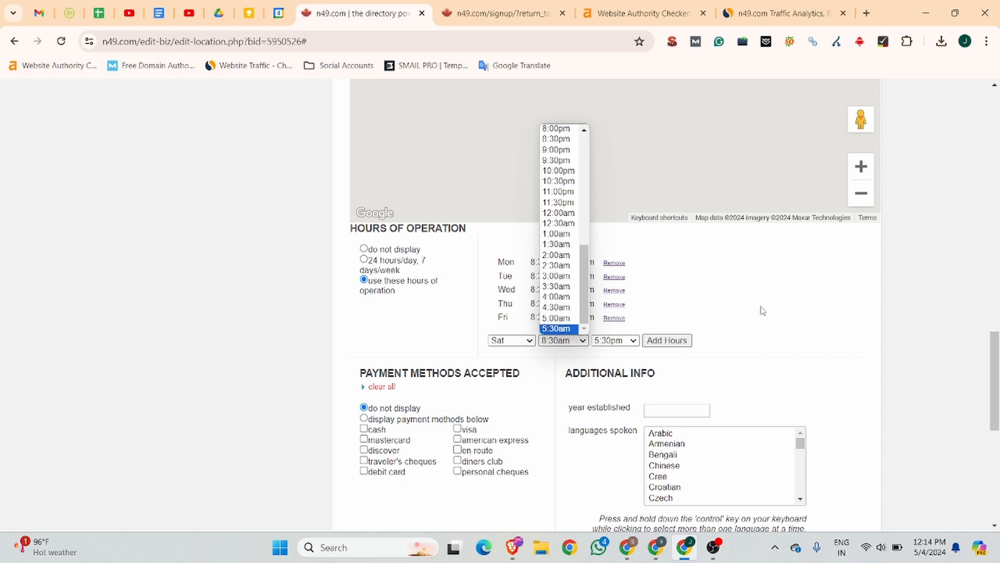
{"action": "left_click", "coordinate": [716, 309]}
{"action": "left_click", "coordinate": [563, 340]}
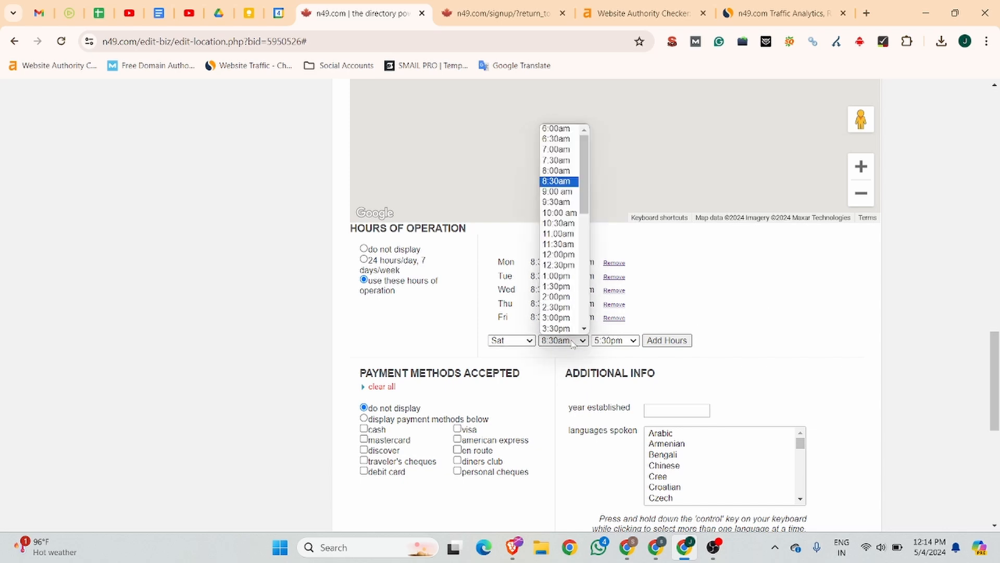
{"action": "left_click", "coordinate": [724, 312]}
{"action": "scroll", "coordinate": [709, 327], "scroll_direction": "down", "scroll_amount": 1}
{"action": "scroll", "coordinate": [708, 327], "scroll_direction": "down", "scroll_amount": 2}
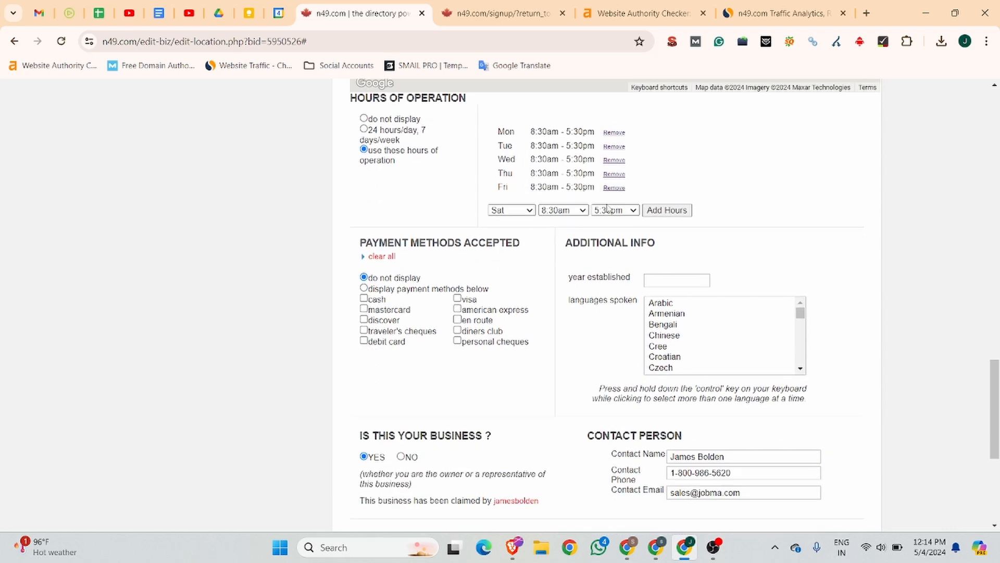
Step: Select English as the language spoken
{"action": "left_click", "coordinate": [528, 209]}
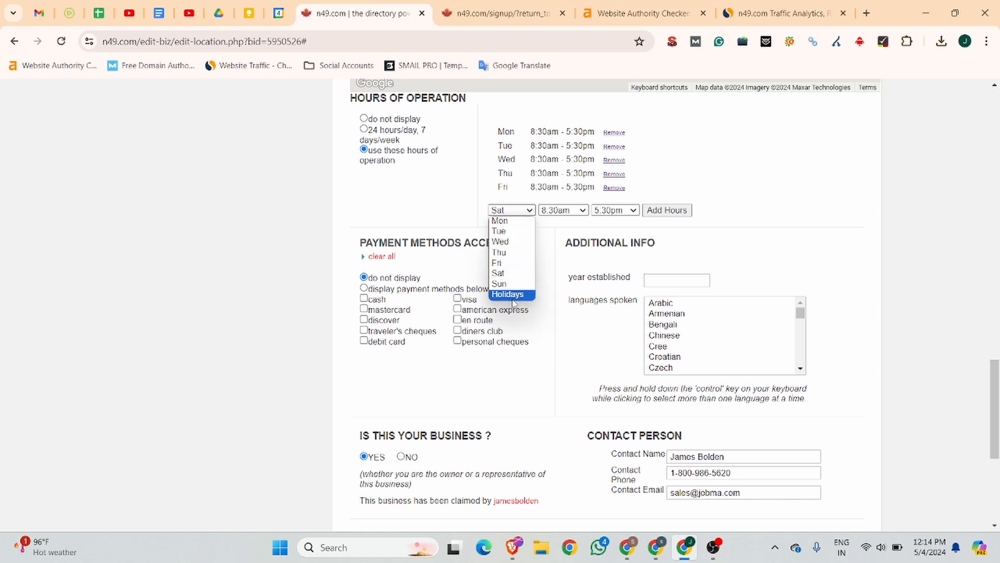
{"action": "left_click", "coordinate": [720, 222]}
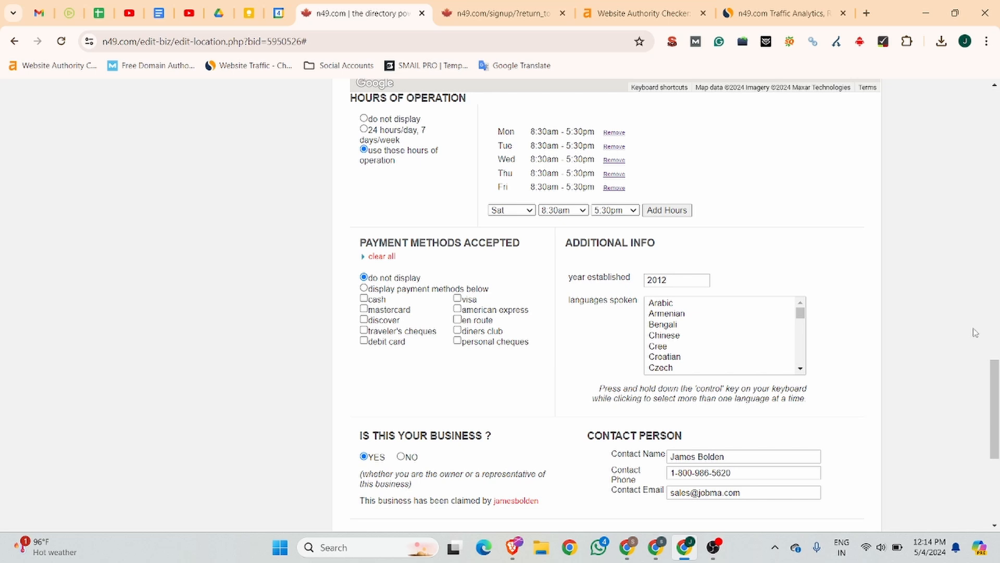
{"action": "scroll", "coordinate": [688, 333], "scroll_direction": "down", "scroll_amount": 5}
{"action": "scroll", "coordinate": [681, 337], "scroll_direction": "up", "scroll_amount": 5}
{"action": "scroll", "coordinate": [681, 337], "scroll_direction": "down", "scroll_amount": 4}
{"action": "scroll", "coordinate": [681, 337], "scroll_direction": "up", "scroll_amount": 2}
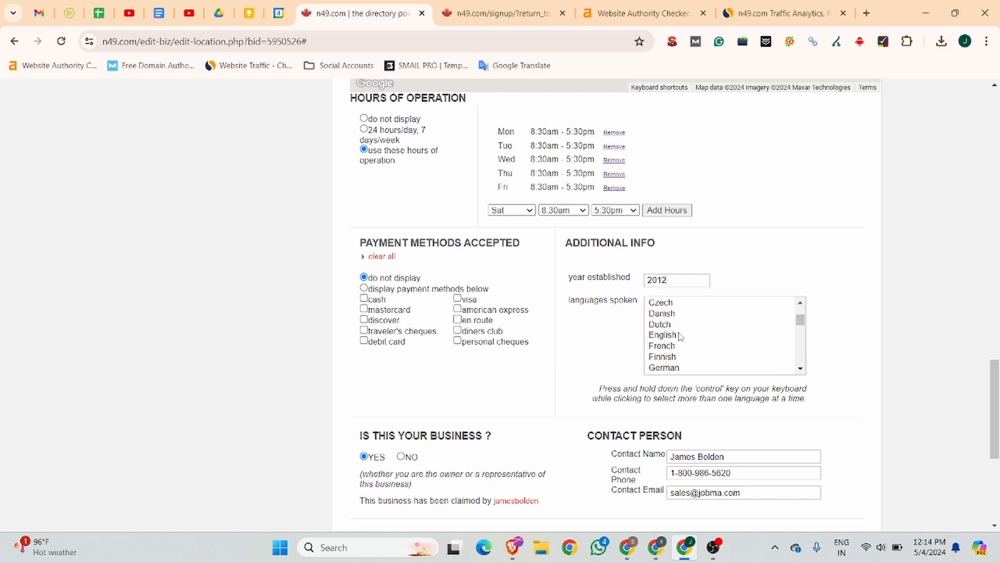
{"action": "left_click", "coordinate": [669, 337]}
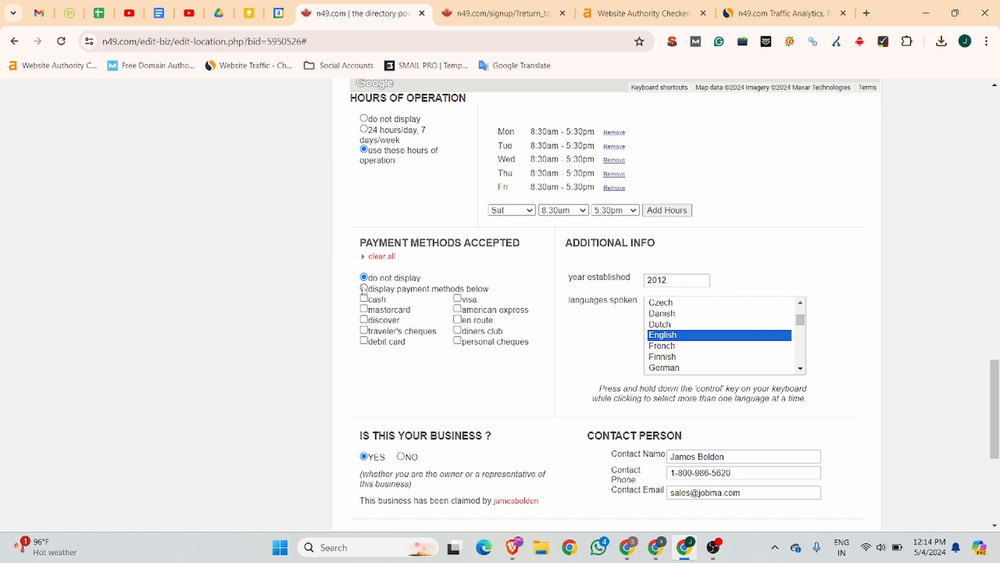
Step: Display payment methods and tick all ten, from cash and Mastercard to Visa
{"action": "left_click", "coordinate": [364, 289]}
{"action": "left_click", "coordinate": [363, 299]}
{"action": "left_click", "coordinate": [363, 308]}
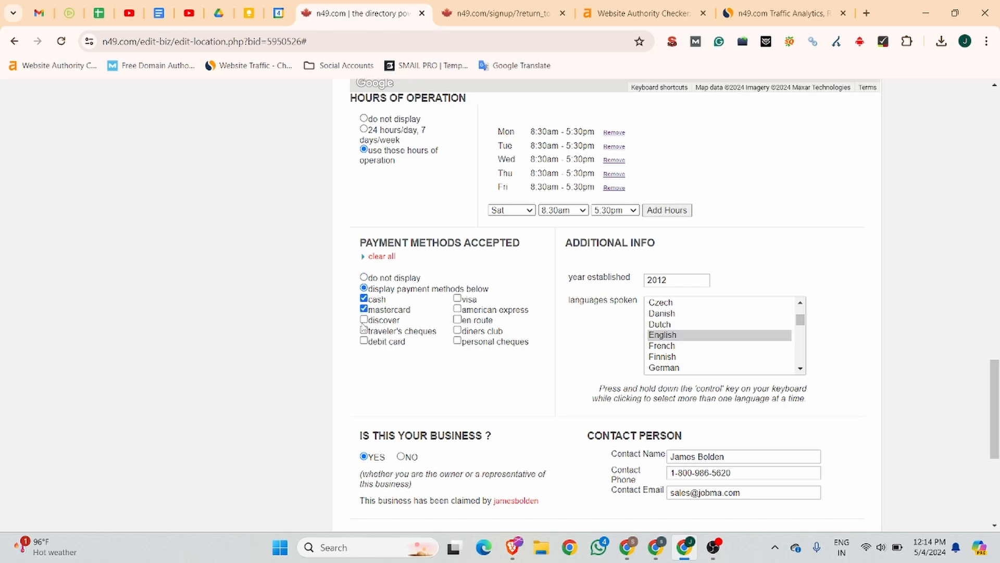
{"action": "left_click", "coordinate": [364, 320]}
{"action": "left_click", "coordinate": [364, 330]}
{"action": "left_click", "coordinate": [363, 340]}
{"action": "left_click", "coordinate": [458, 341]}
{"action": "left_click", "coordinate": [458, 330]}
{"action": "left_click", "coordinate": [458, 319]}
{"action": "left_click", "coordinate": [458, 308]}
{"action": "left_click", "coordinate": [458, 298]}
{"action": "scroll", "coordinate": [459, 307], "scroll_direction": "down", "scroll_amount": 4}
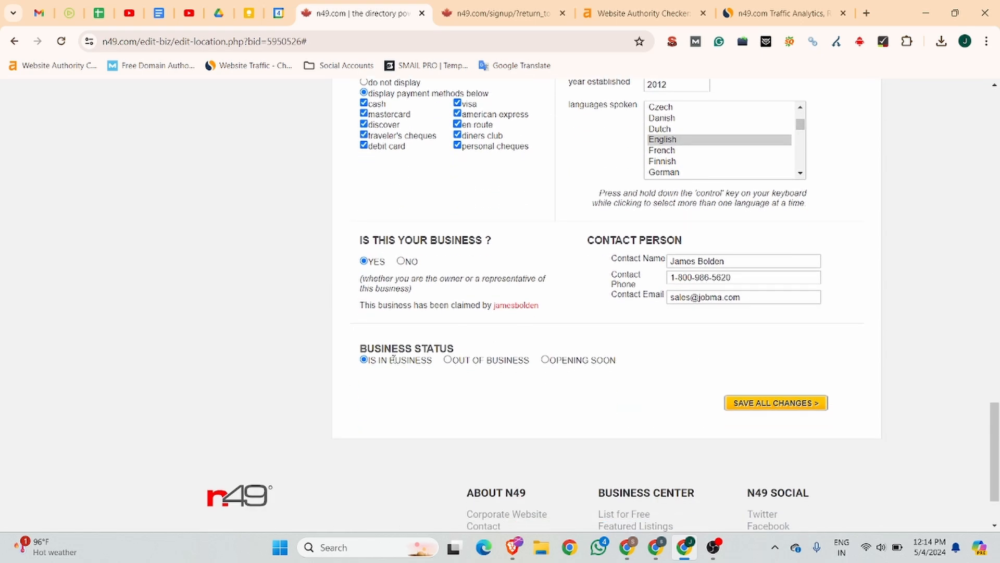
Step: Enter Jobma in the Website Designed By field
{"action": "scroll", "coordinate": [396, 364], "scroll_direction": "up", "scroll_amount": 6}
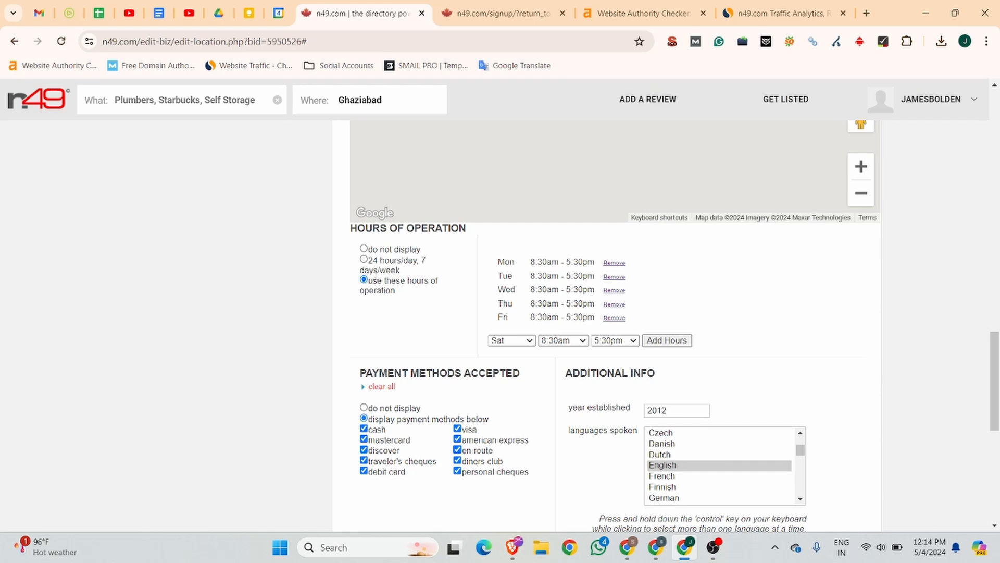
{"action": "scroll", "coordinate": [578, 256], "scroll_direction": "up", "scroll_amount": 9}
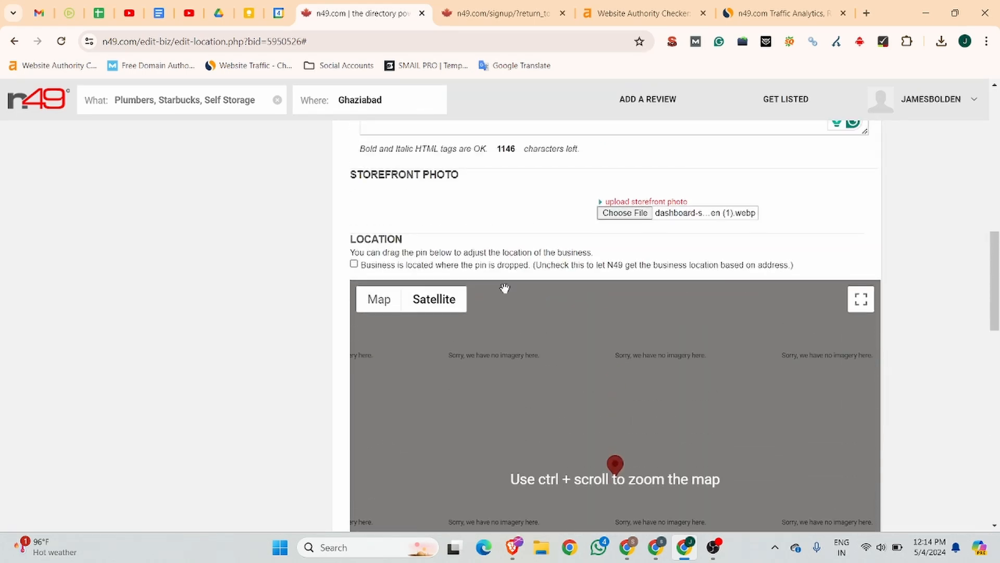
{"action": "scroll", "coordinate": [503, 286], "scroll_direction": "down", "scroll_amount": 1}
{"action": "scroll", "coordinate": [502, 286], "scroll_direction": "up", "scroll_amount": 4}
{"action": "scroll", "coordinate": [502, 286], "scroll_direction": "down", "scroll_amount": 9}
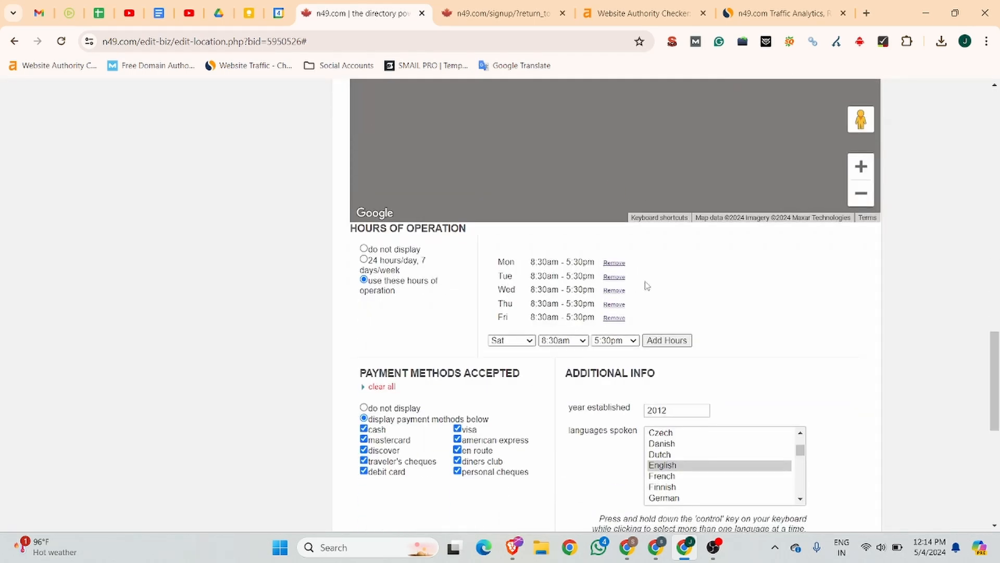
{"action": "scroll", "coordinate": [584, 276], "scroll_direction": "up", "scroll_amount": 10}
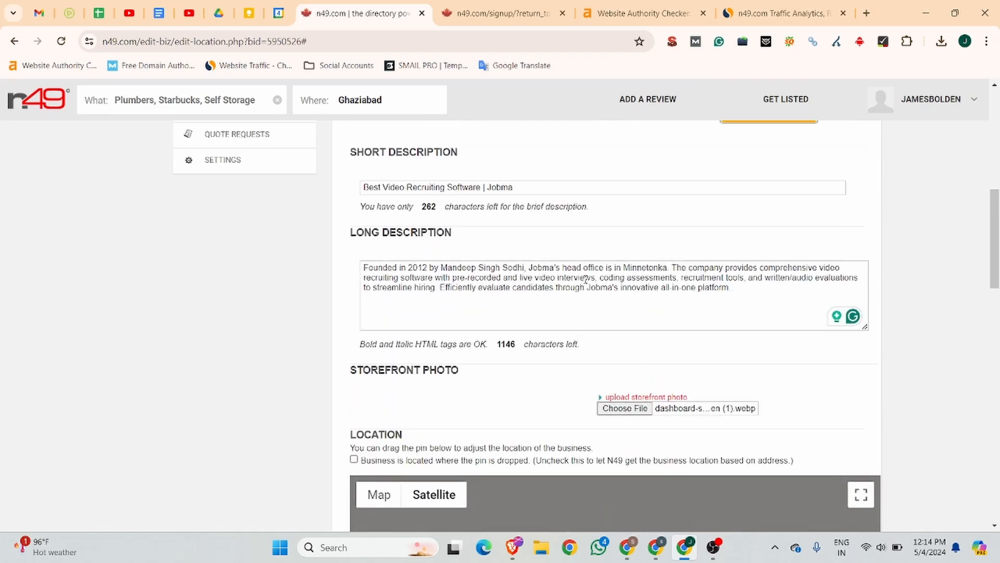
{"action": "scroll", "coordinate": [586, 279], "scroll_direction": "up", "scroll_amount": 3}
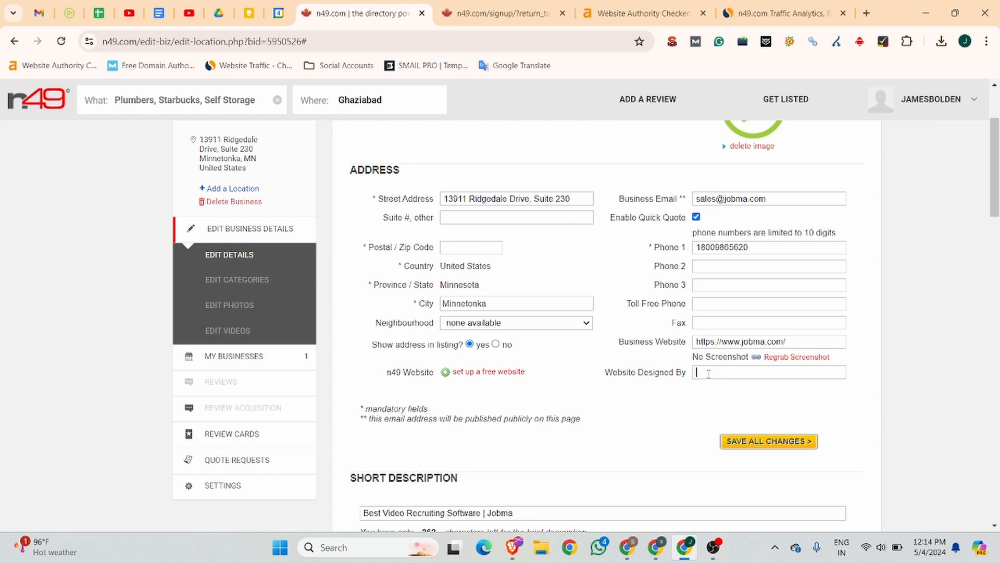
{"action": "type", "text": "Jobma"}
Step: Fill the postal code with 55305 from autofill and select the business name text
{"action": "scroll", "coordinate": [709, 373], "scroll_direction": "up", "scroll_amount": 3}
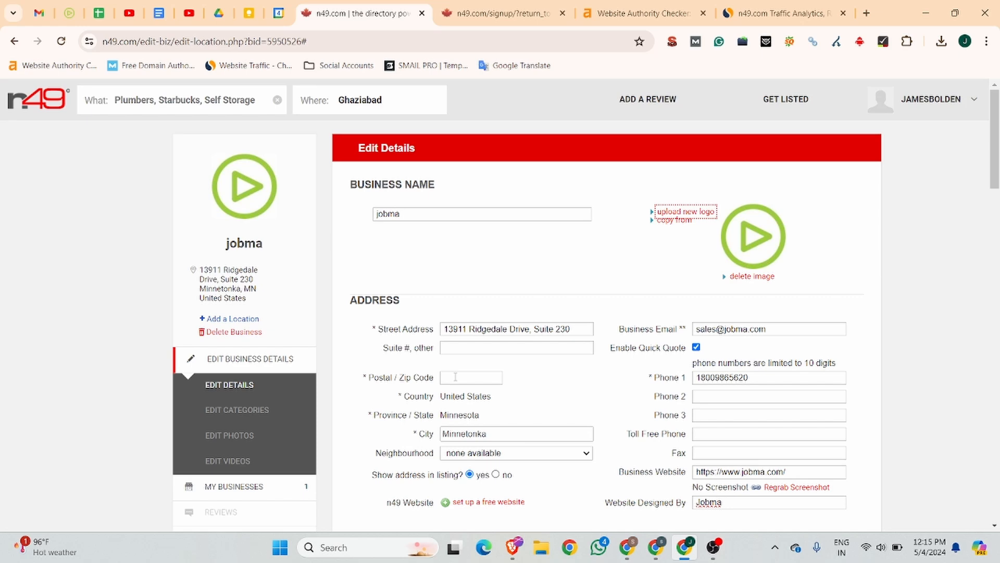
{"action": "left_click", "coordinate": [455, 376]}
{"action": "left_click", "coordinate": [476, 401]}
{"action": "left_click_drag", "start_coordinate": [414, 216], "coordinate": [343, 220]}
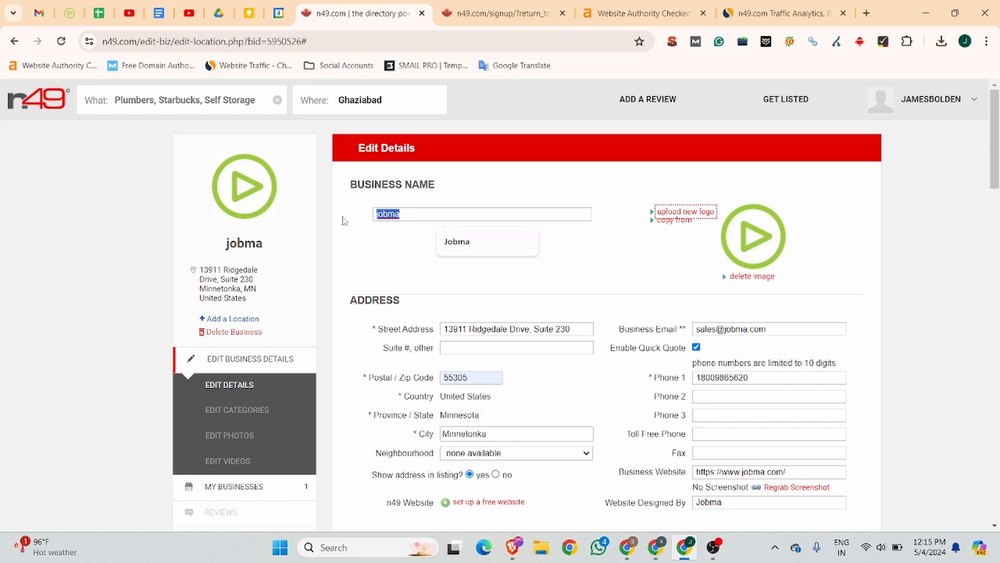
Step: Retype the business name as Jobma and save all changes to the listing
{"action": "type", "text": "Jobma"}
{"action": "scroll", "coordinate": [319, 305], "scroll_direction": "down", "scroll_amount": 1}
{"action": "scroll", "coordinate": [318, 305], "scroll_direction": "down", "scroll_amount": 20}
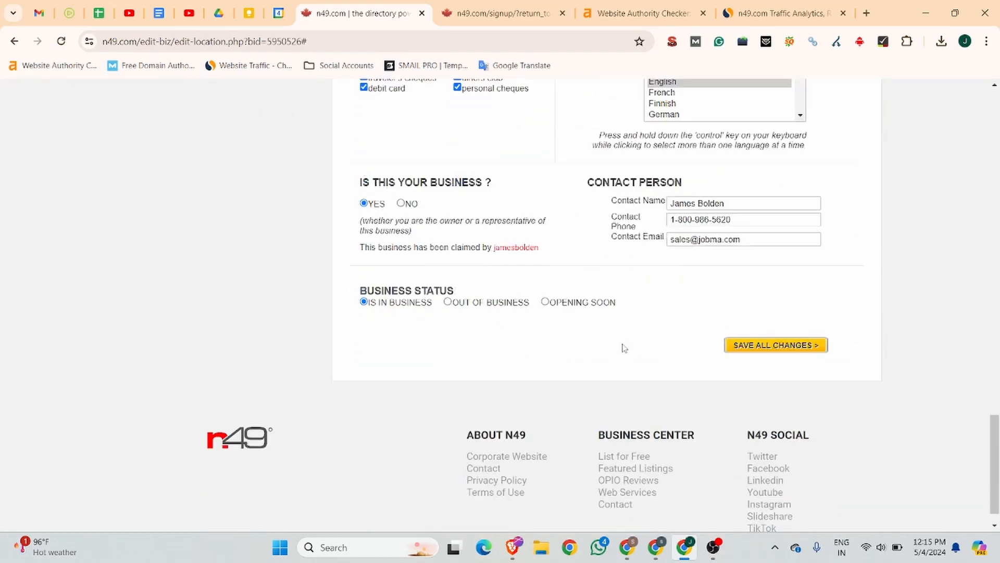
{"action": "left_click", "coordinate": [788, 319]}
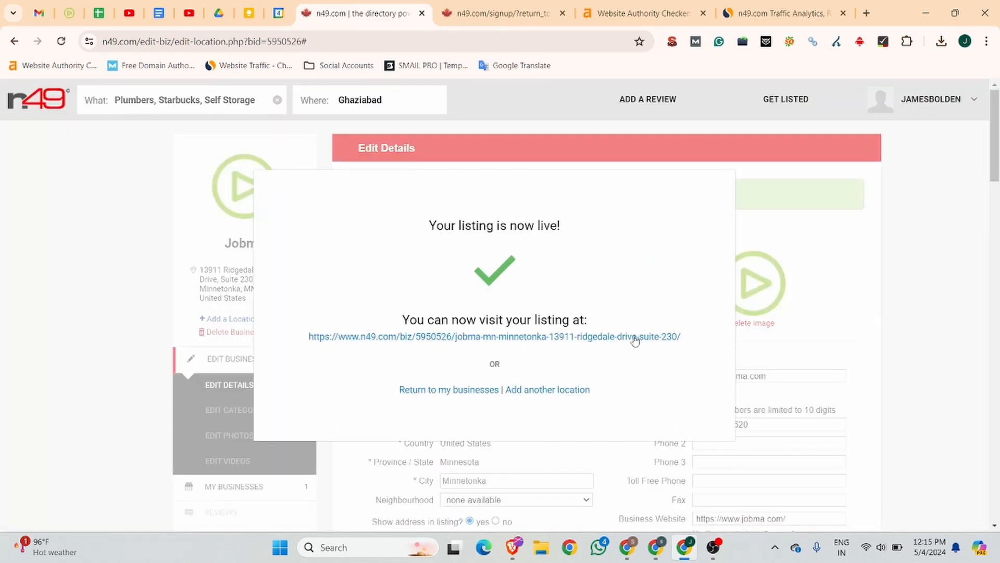
Step: Open the live Jobma listing from the confirmation popup and select its URL
{"action": "left_click", "coordinate": [520, 337]}
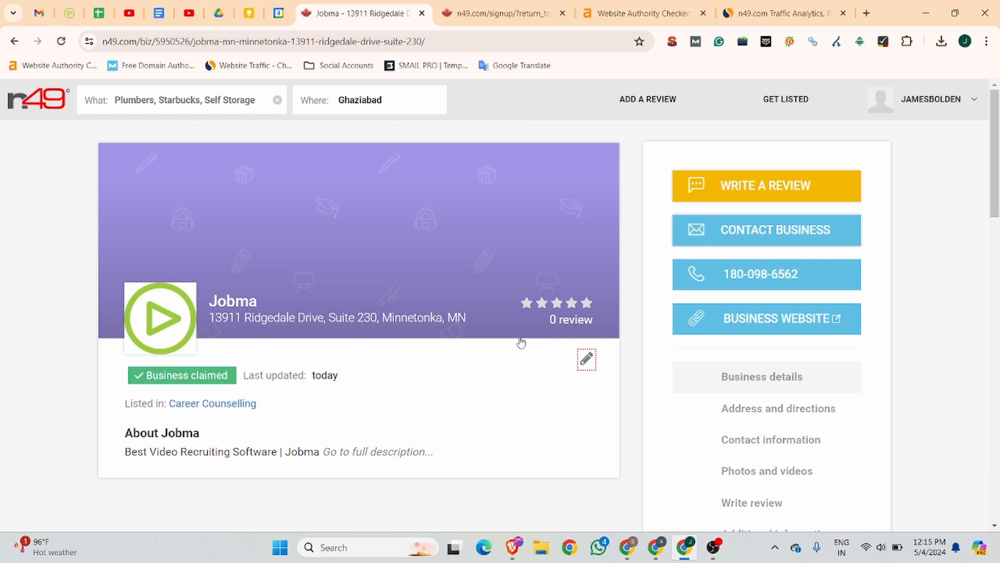
{"action": "left_click", "coordinate": [424, 43]}
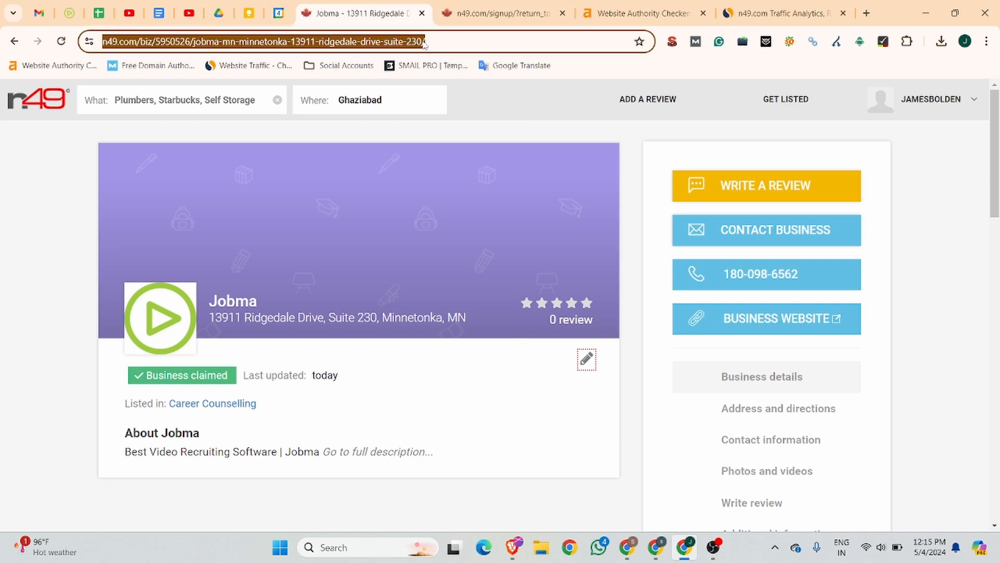
Step: Copy the listing URL and load it in a new incognito window
{"action": "key", "text": "ctrl+c"}
{"action": "key", "text": "ctrl+shift+n"}
{"action": "key", "text": "ctrl+v"}
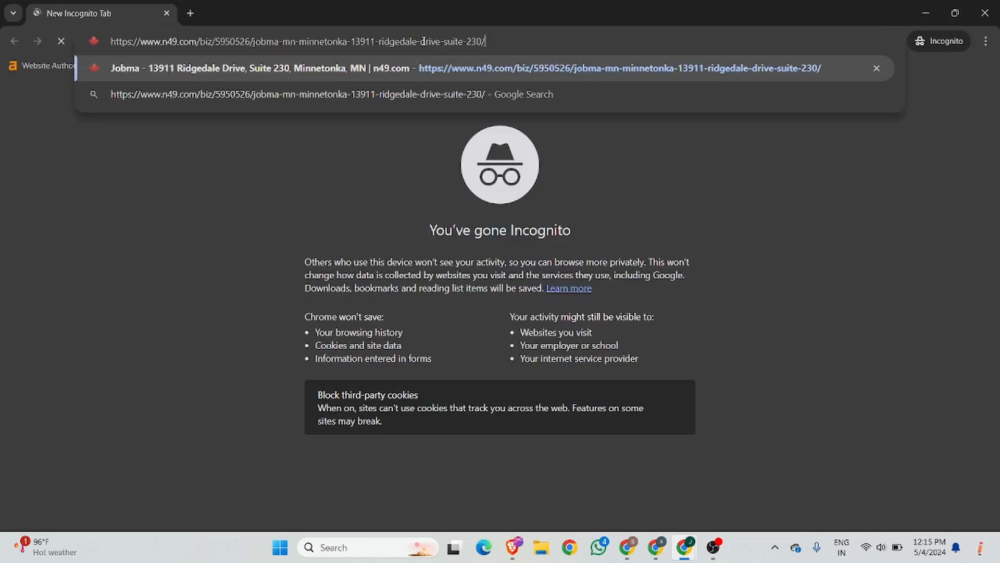
{"action": "key", "text": "Return"}
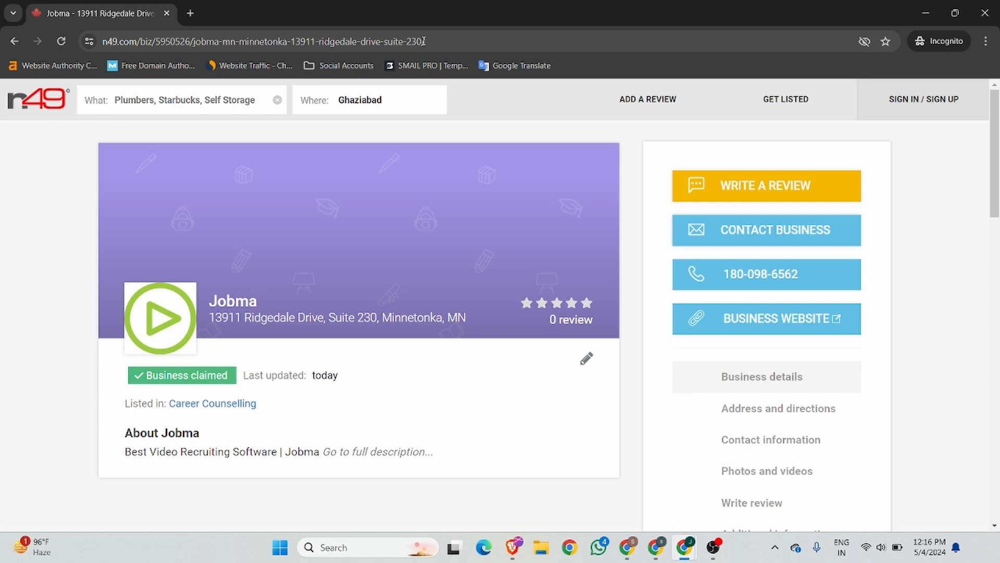
{"action": "scroll", "coordinate": [252, 281], "scroll_direction": "down", "scroll_amount": 10}
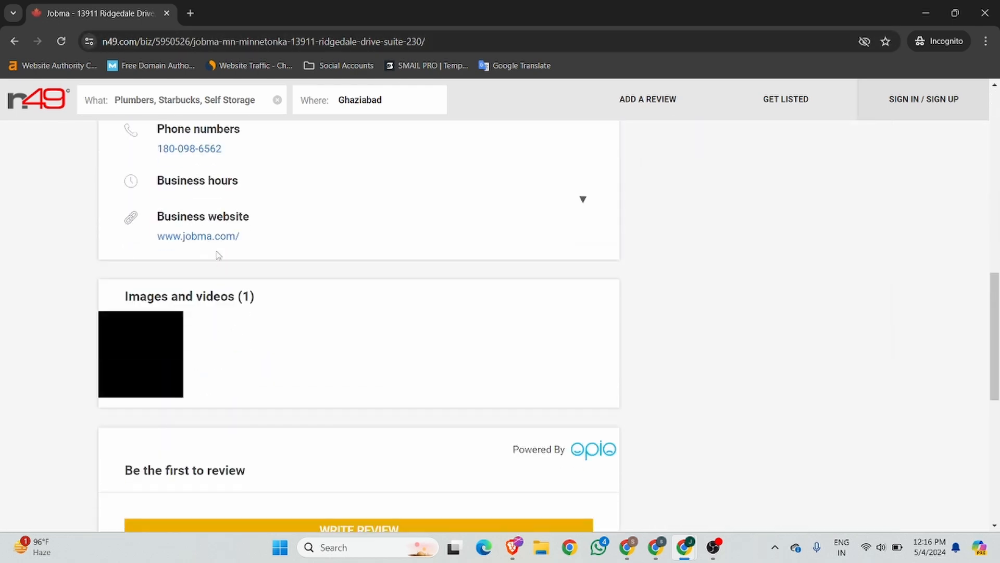
{"action": "right_click", "coordinate": [215, 236]}
{"action": "left_click", "coordinate": [264, 396]}
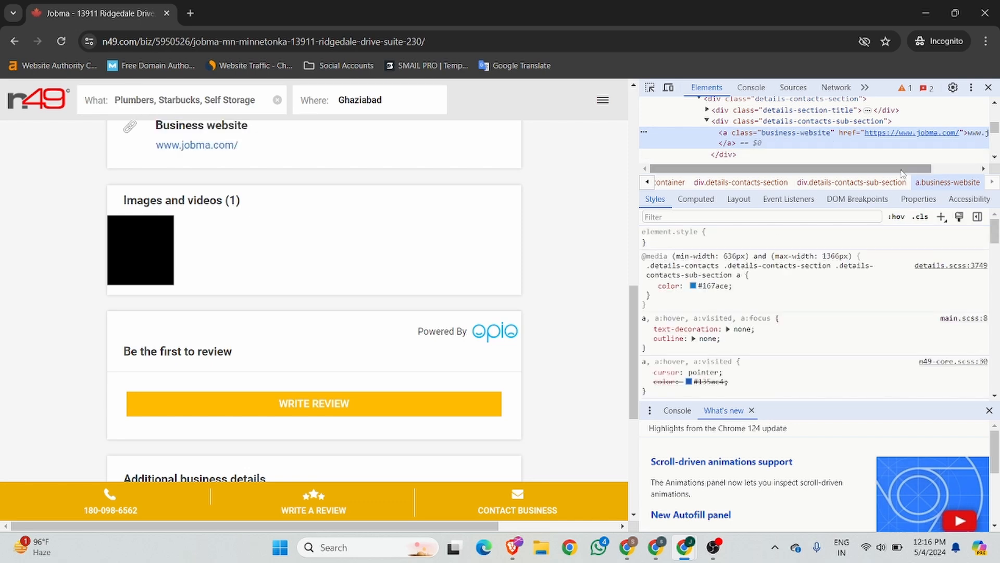
{"action": "left_click_drag", "start_coordinate": [902, 174], "coordinate": [912, 173]}
{"action": "left_click", "coordinate": [988, 87]}
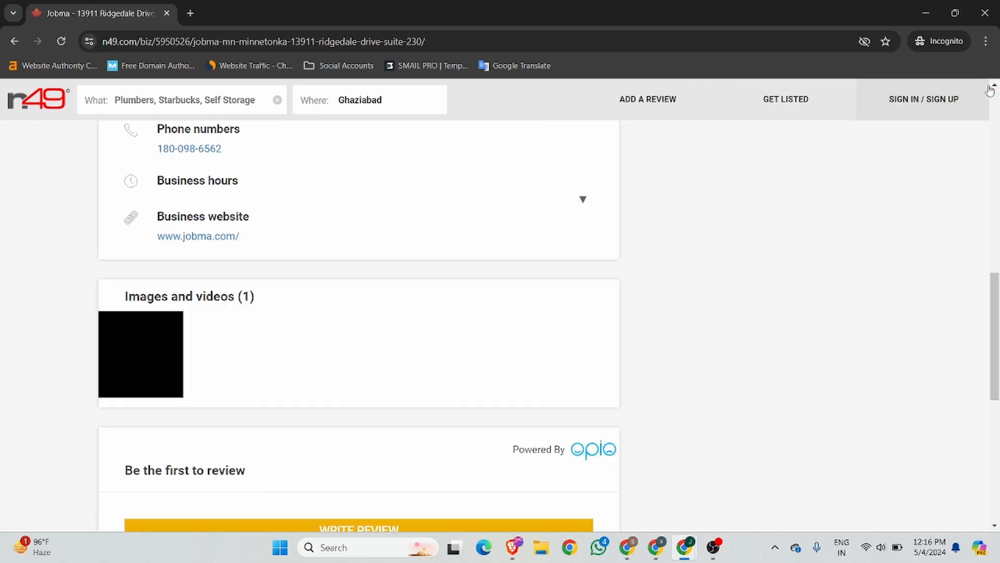